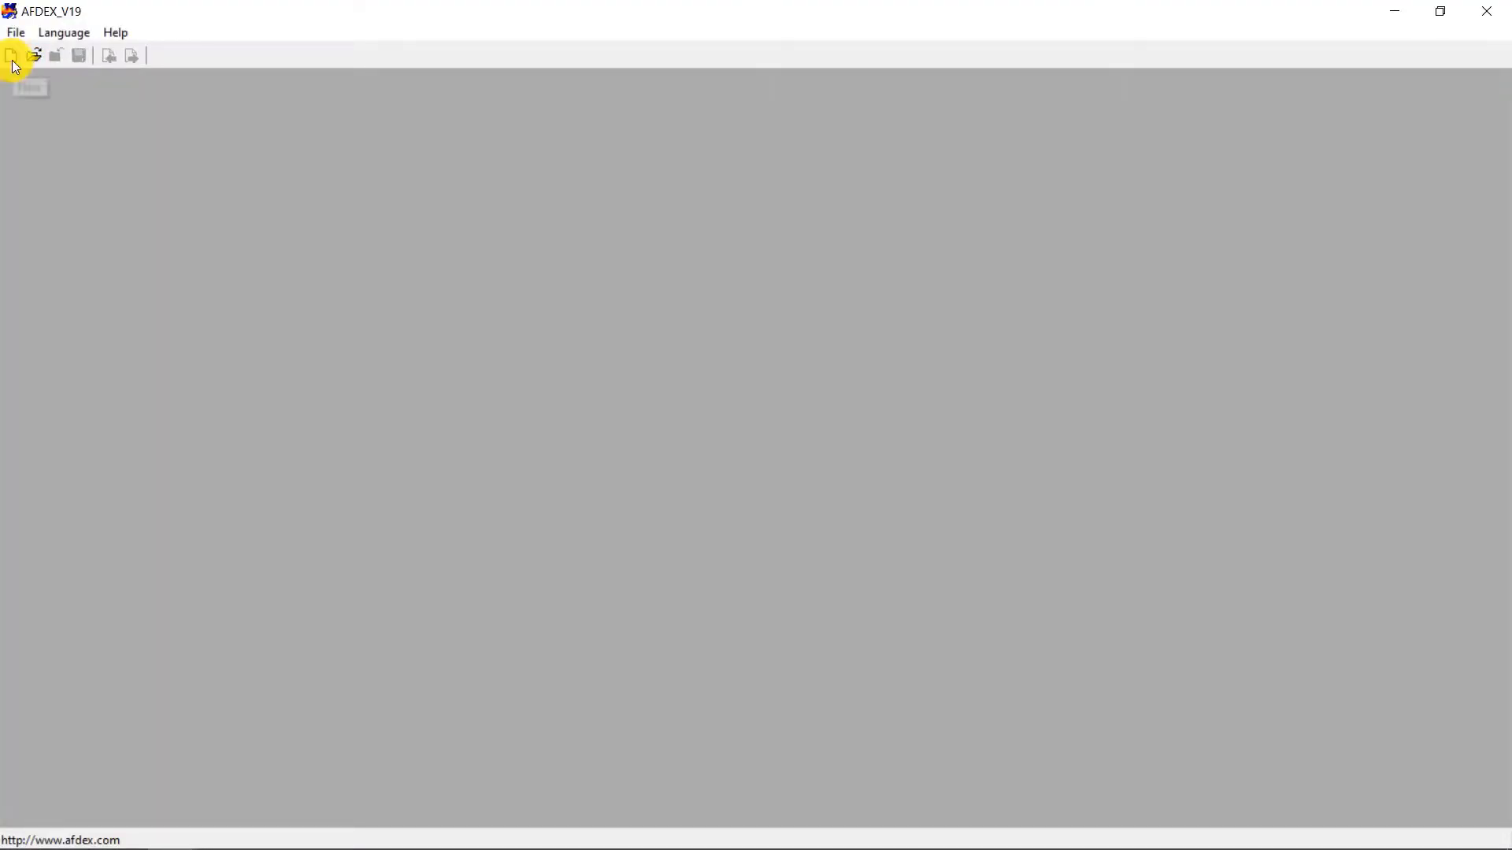
# Step: Start a new process set to Cold, 3D, Newton units, Flow Analysis, Rigid-plastic and Regular flash
pyautogui.click(12, 60)
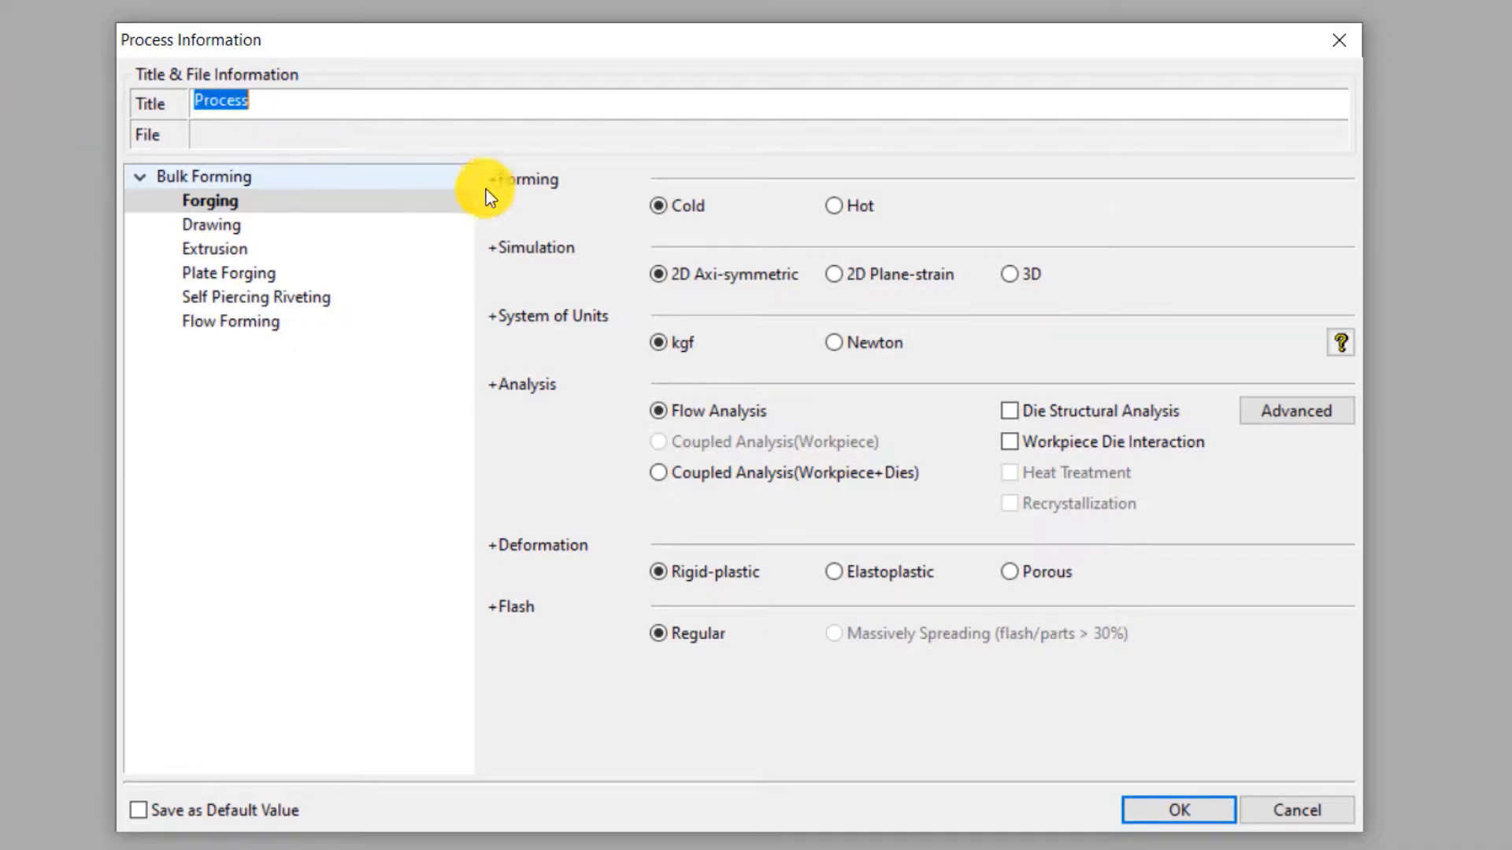
pyautogui.click(659, 206)
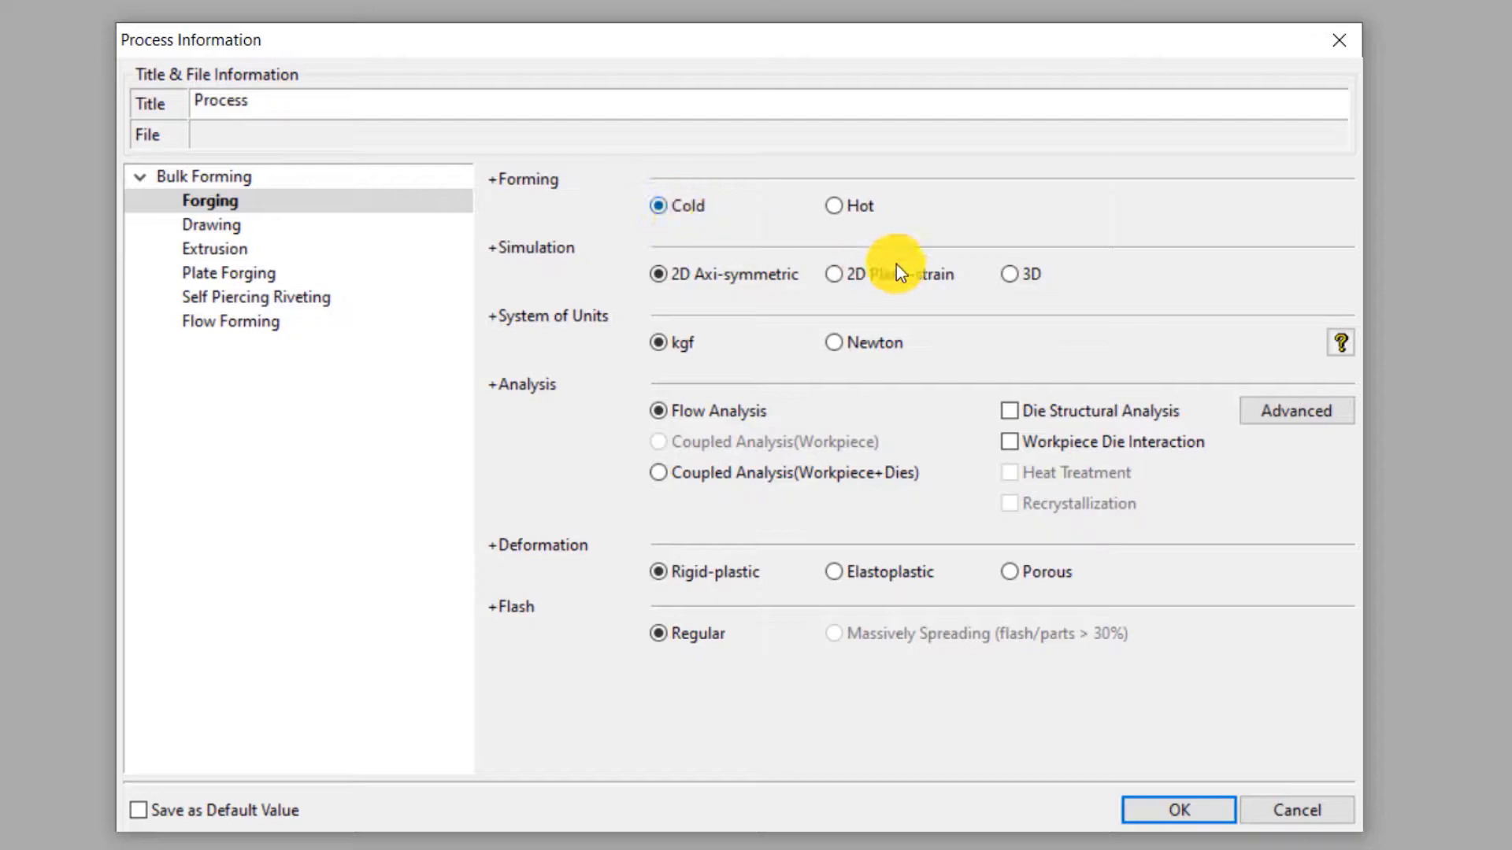
pyautogui.click(1009, 276)
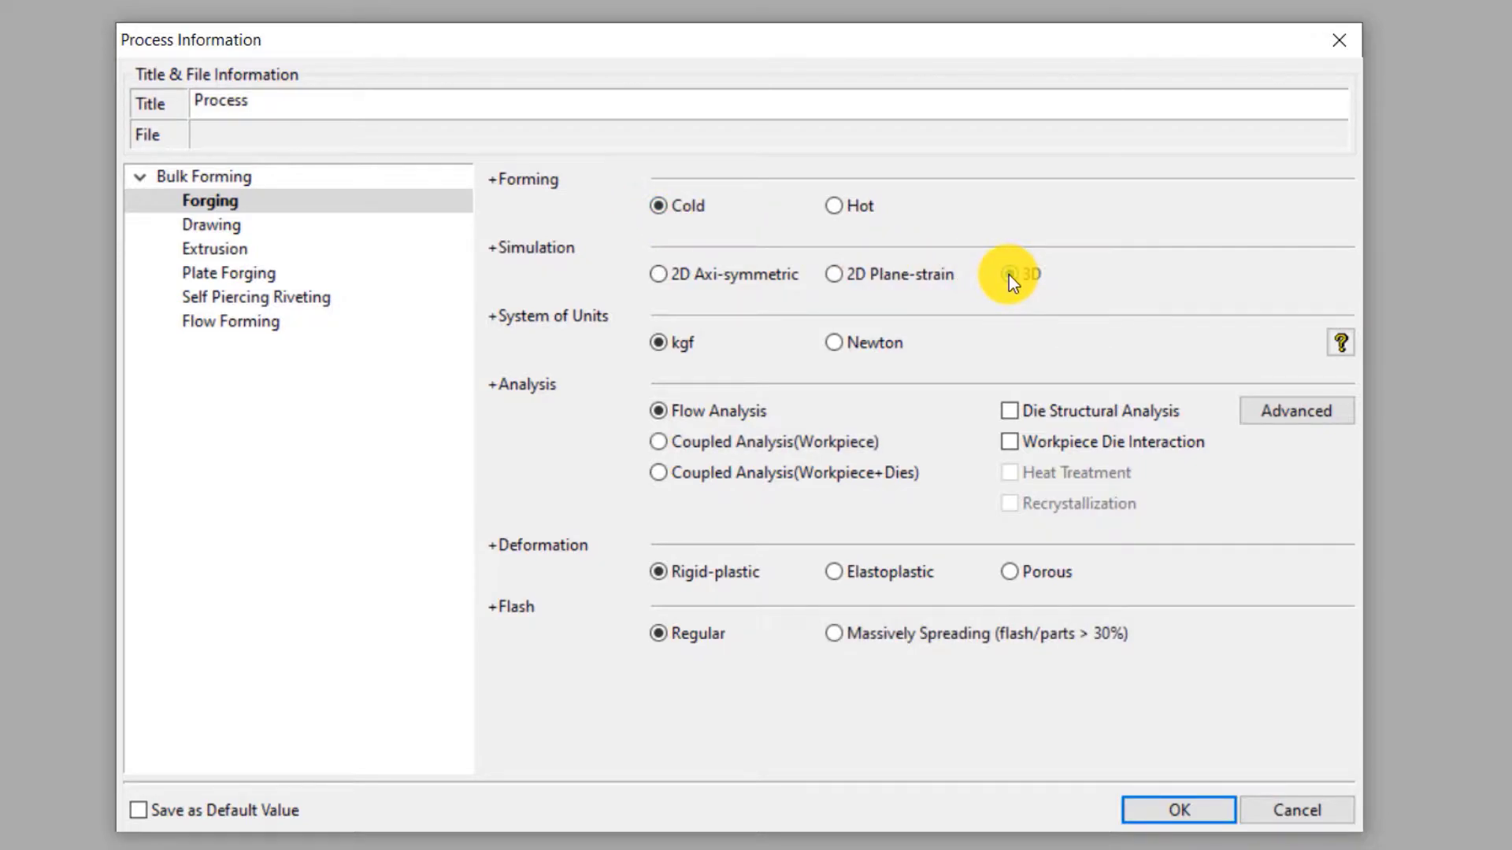
pyautogui.click(881, 342)
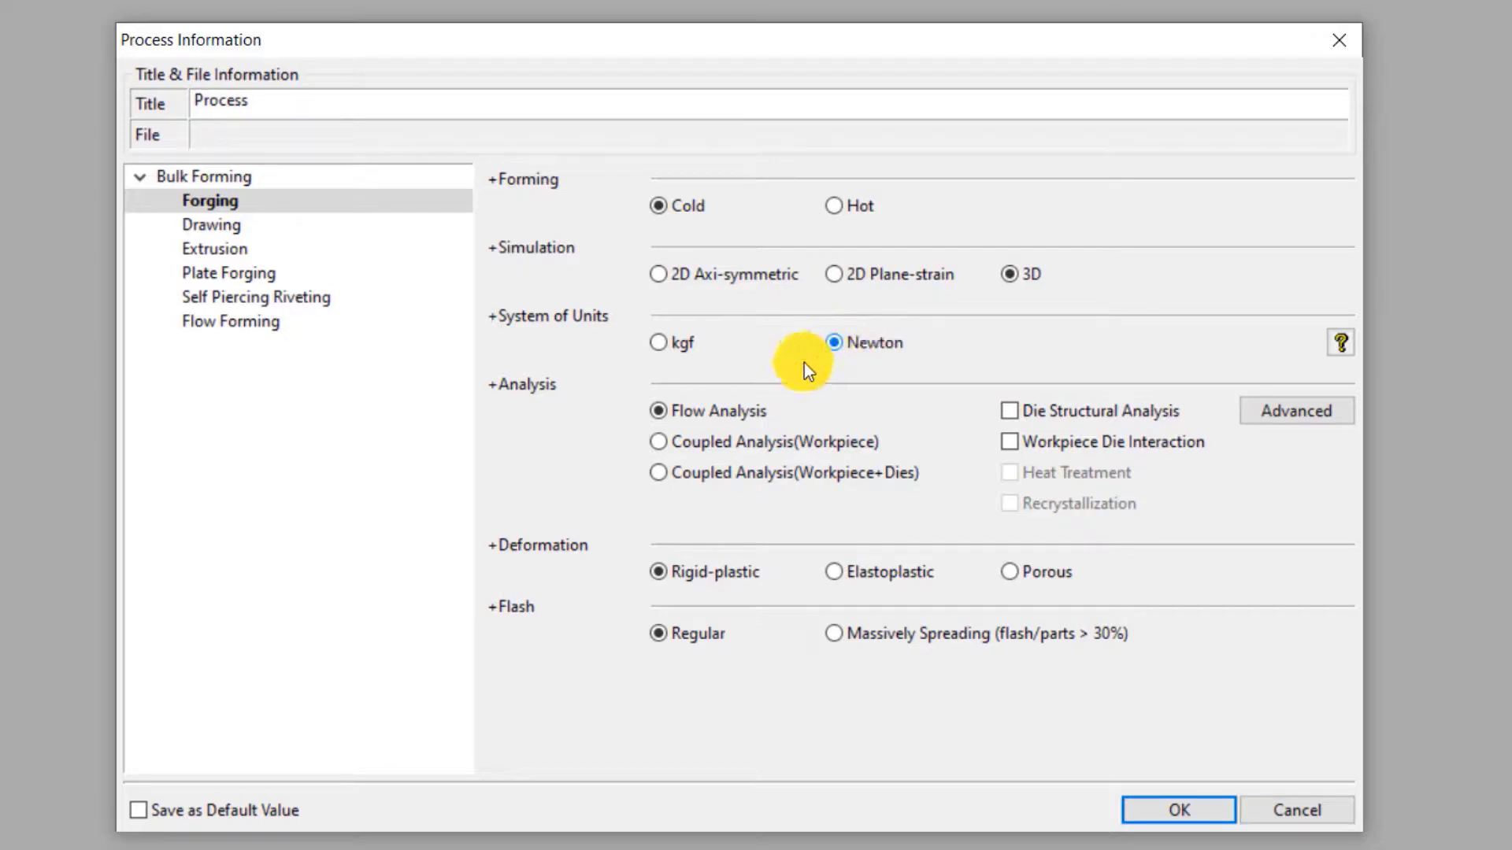
pyautogui.click(715, 412)
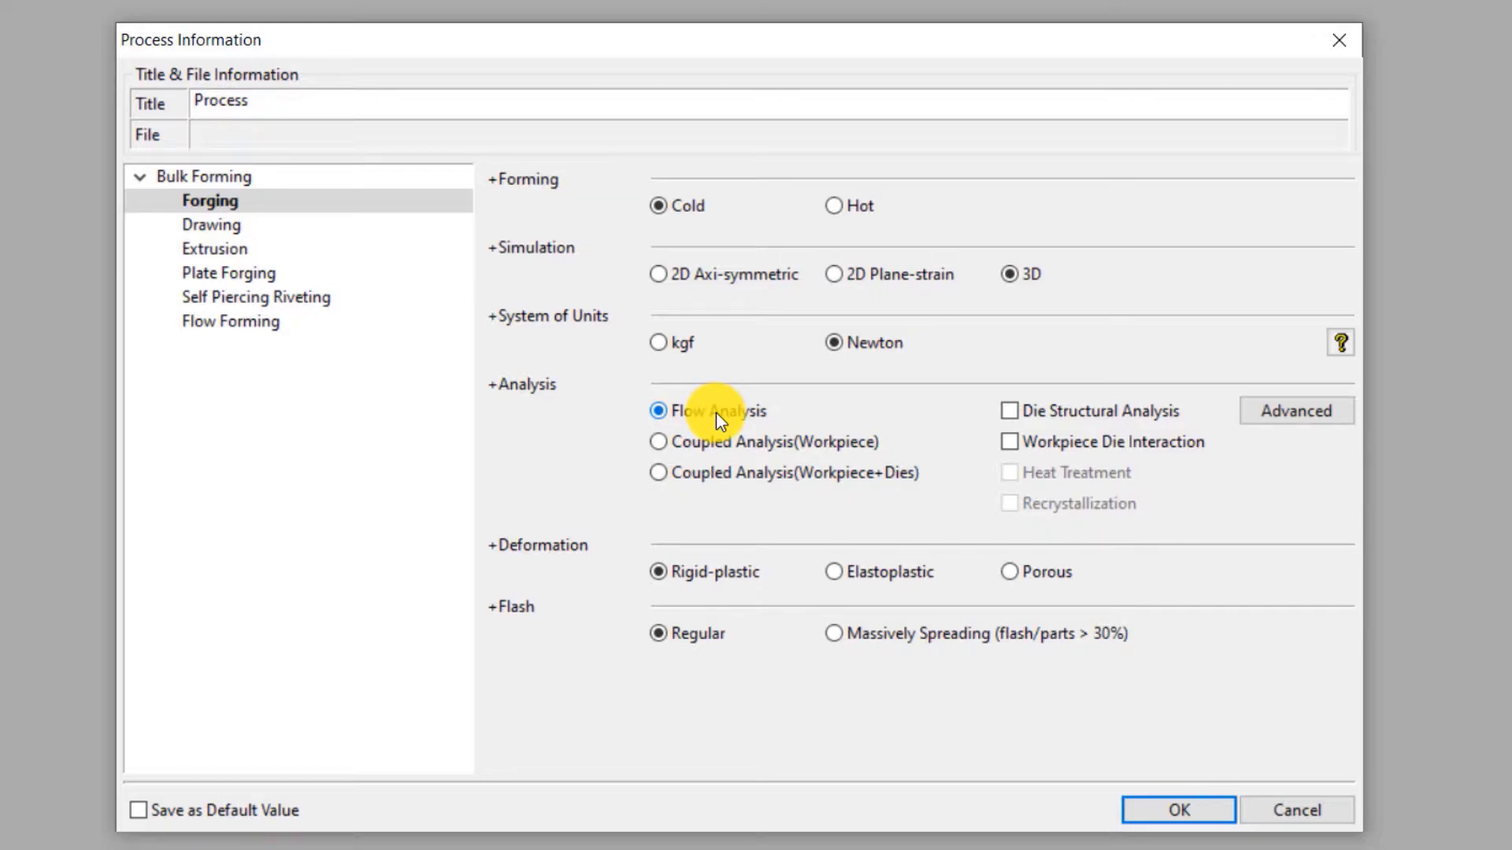
pyautogui.click(711, 573)
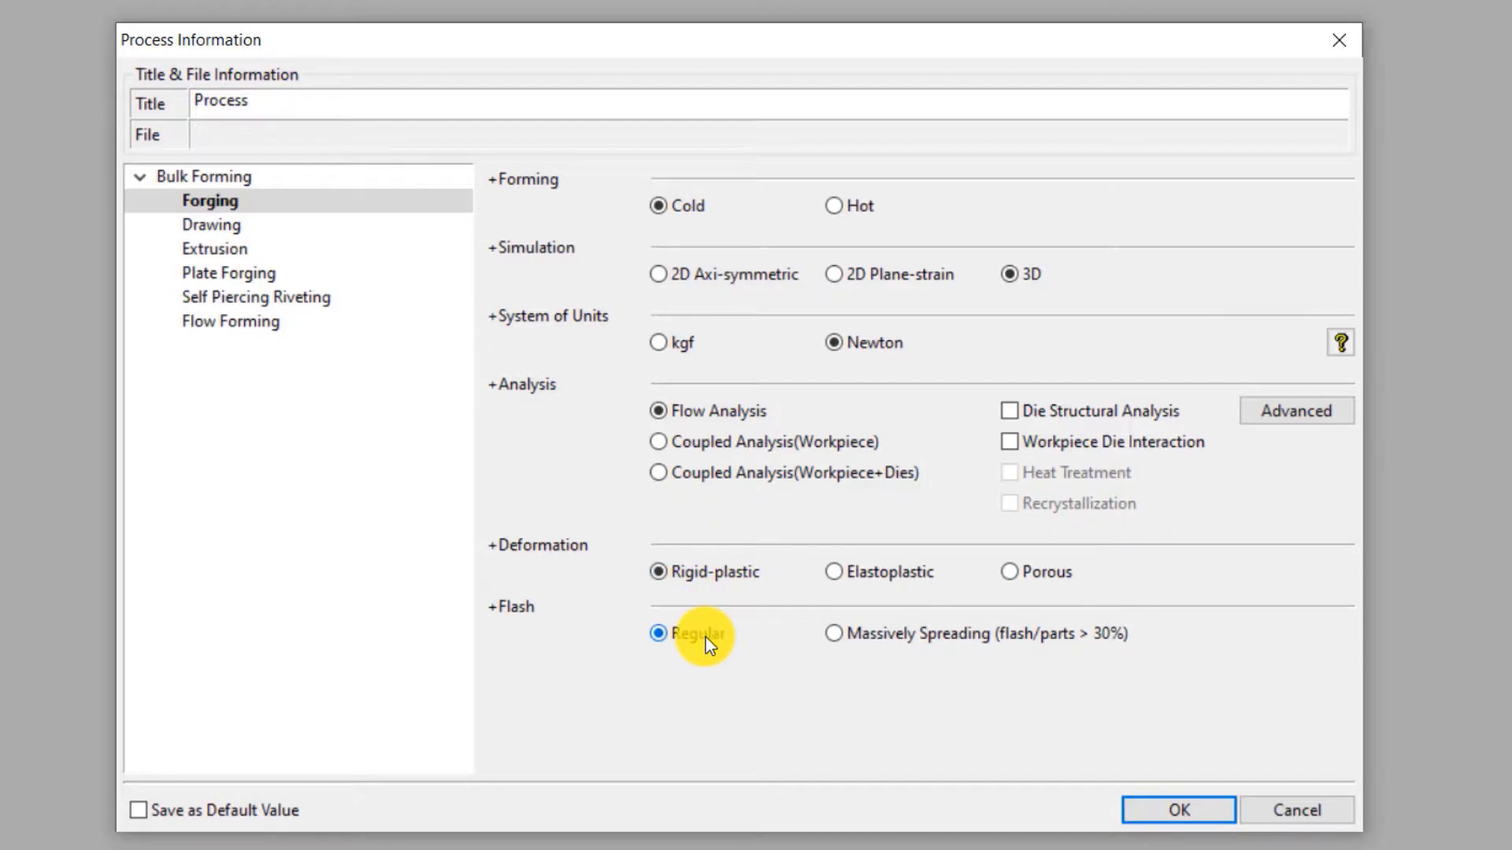
pyautogui.click(1156, 803)
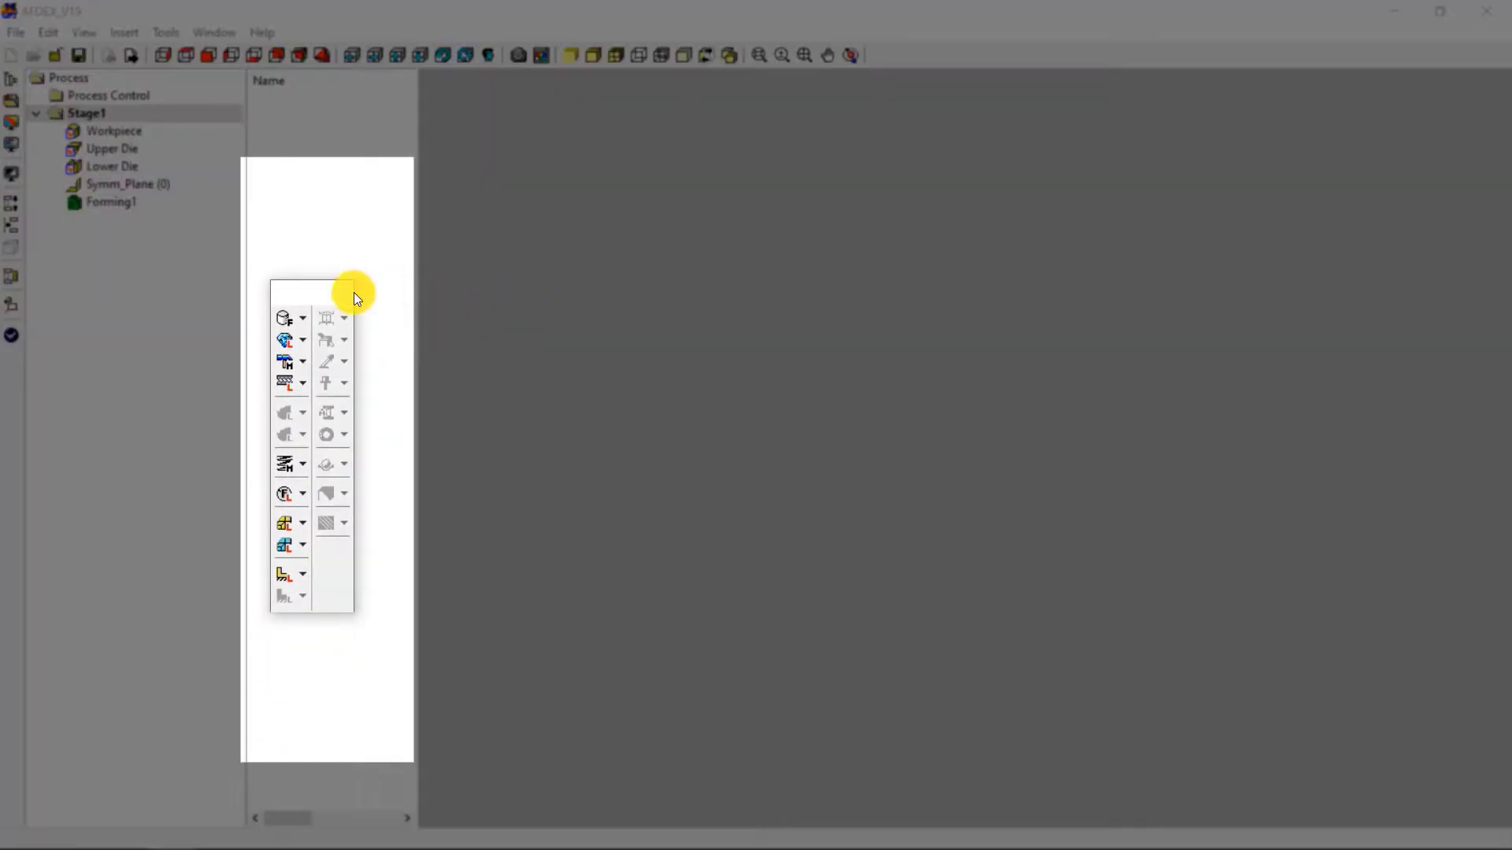
# Step: Import MODL01_Lower, Upper1, Upper2, WP1, WP2 and WP3 STL files as models
pyautogui.moveTo(348, 313)
pyautogui.mouseDown()
pyautogui.moveTo(362, 341)
pyautogui.moveTo(365, 309)
pyautogui.mouseUp()
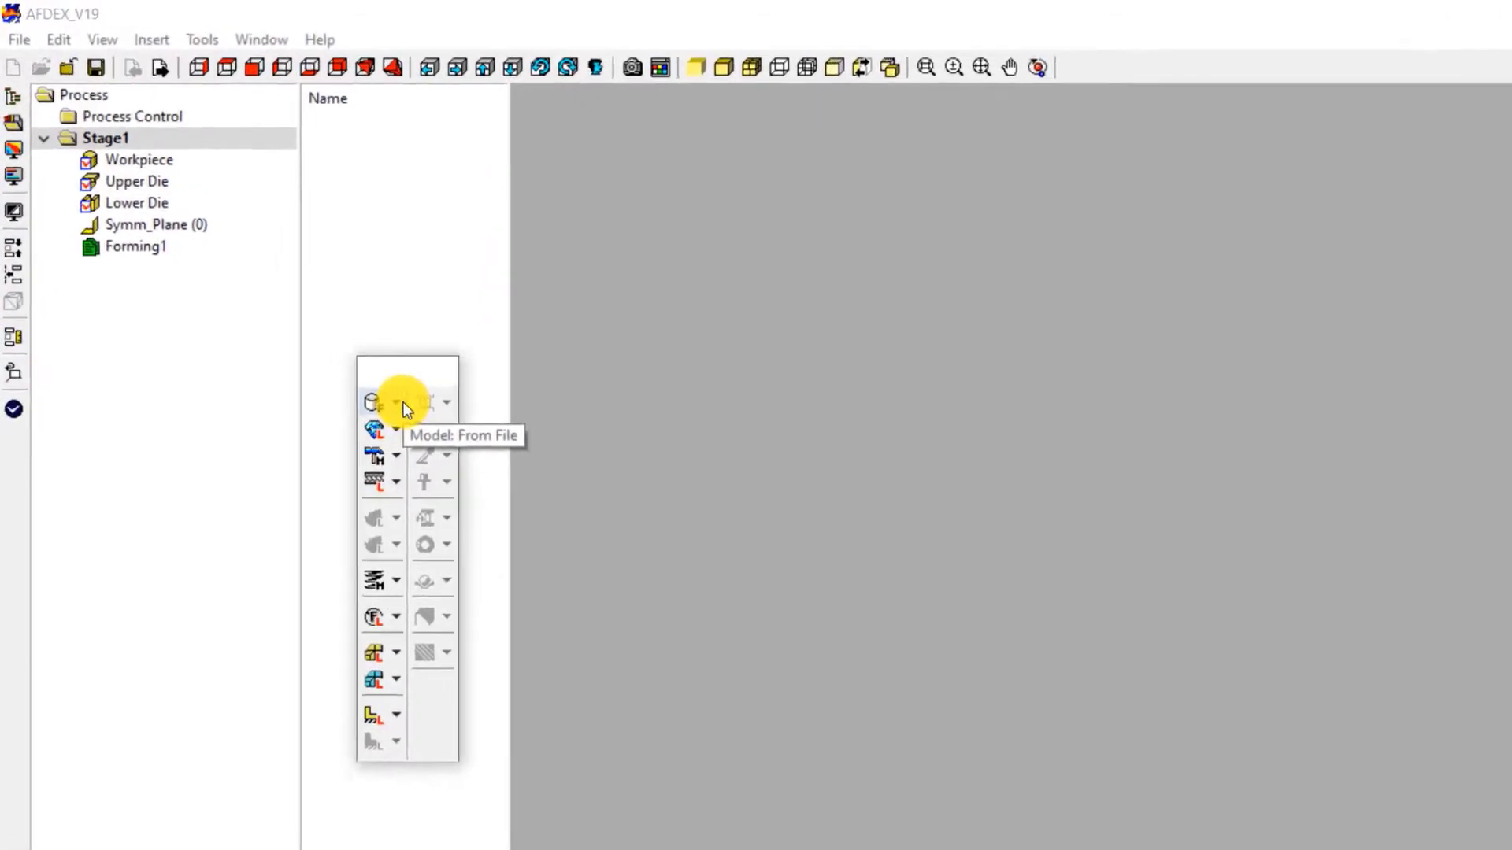
pyautogui.click(403, 406)
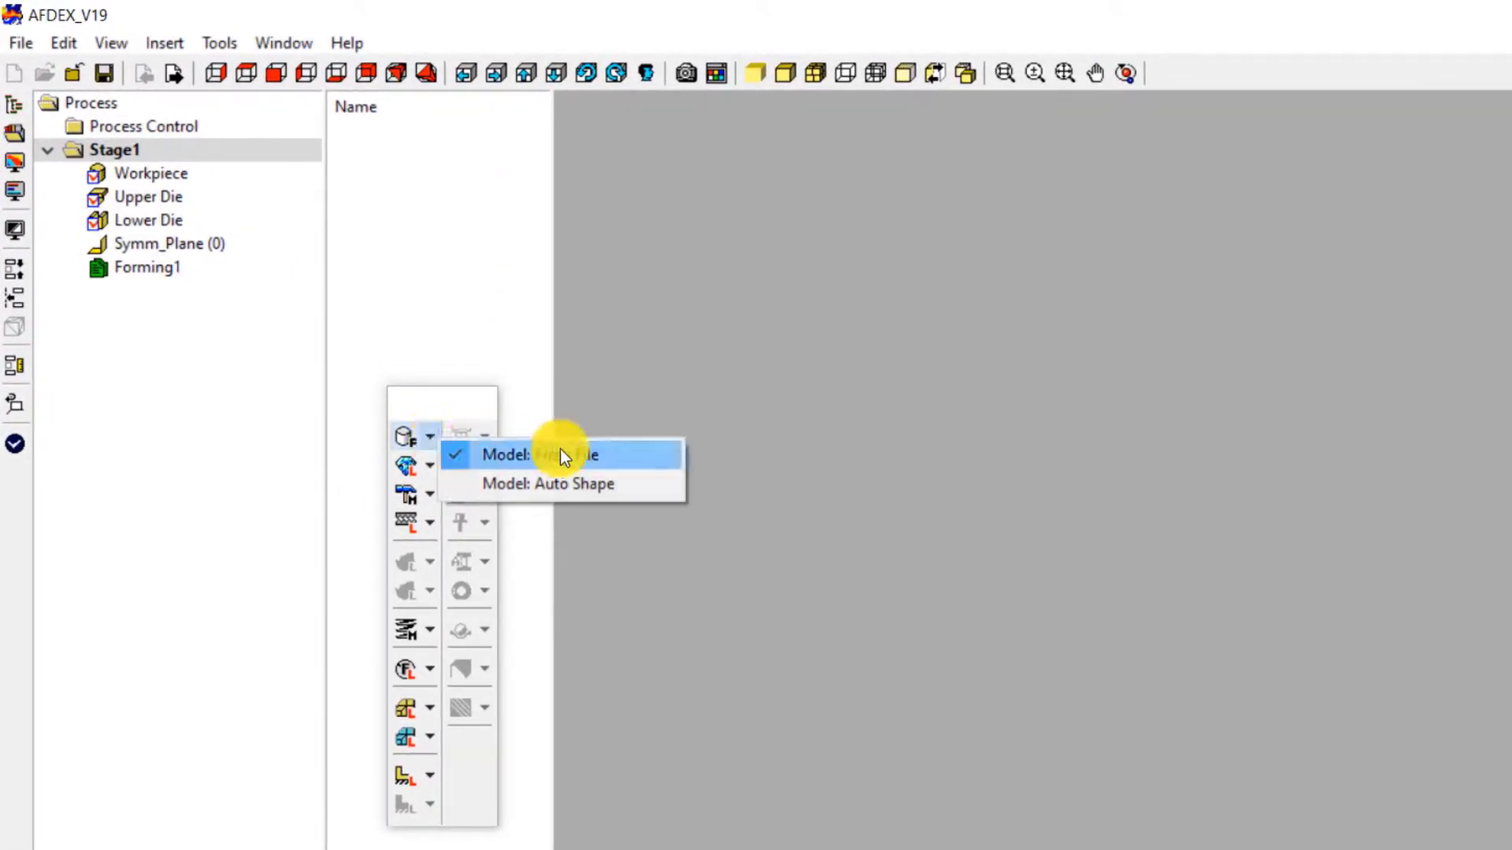
pyautogui.click(634, 458)
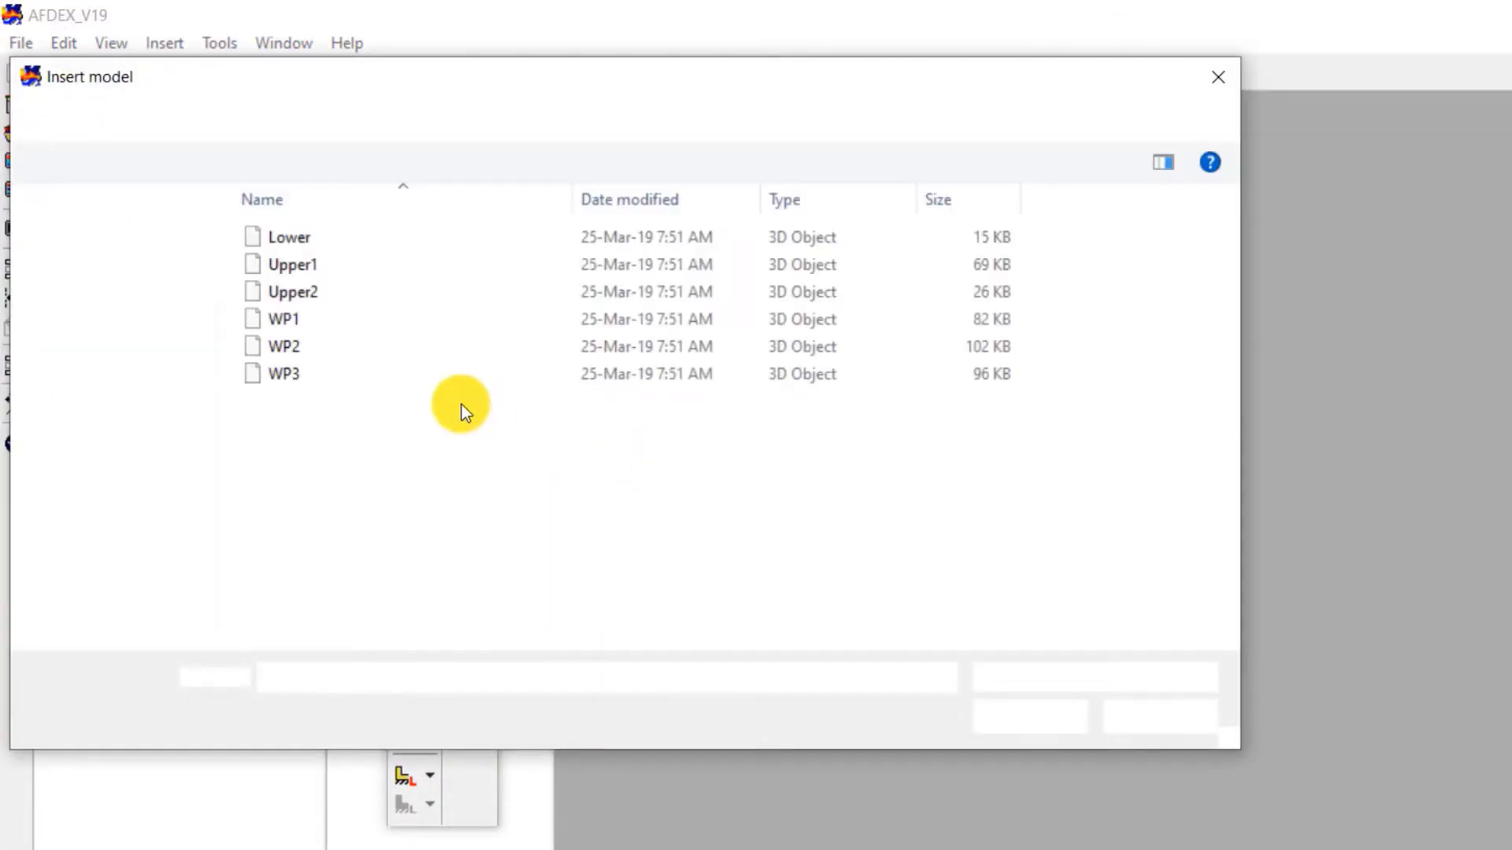
pyautogui.moveTo(411, 444); pyautogui.dragTo(318, 227)
pyautogui.click(1027, 716)
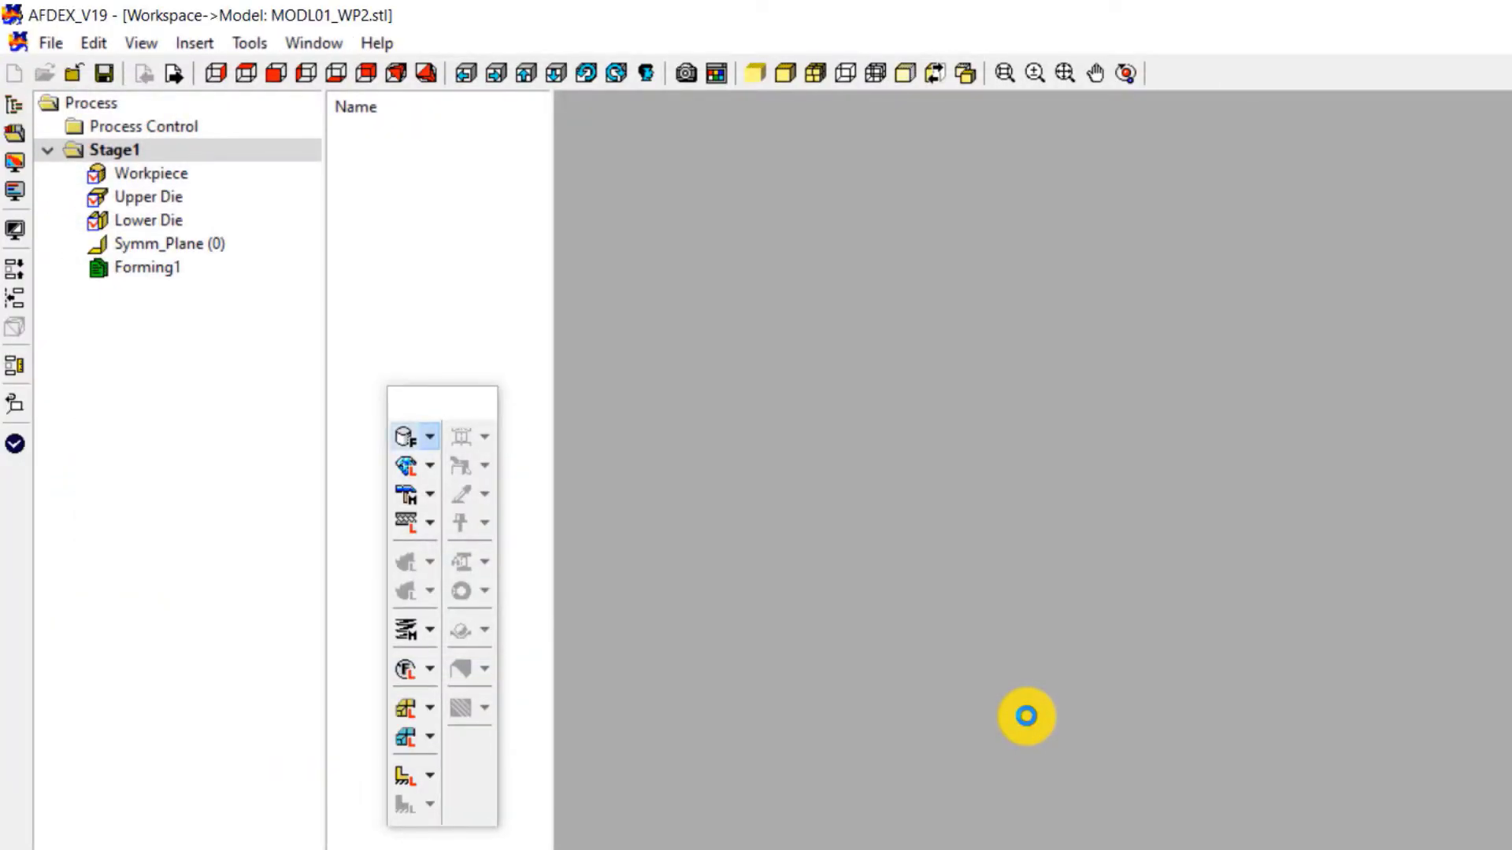
pyautogui.scroll(-2, 729, 507)
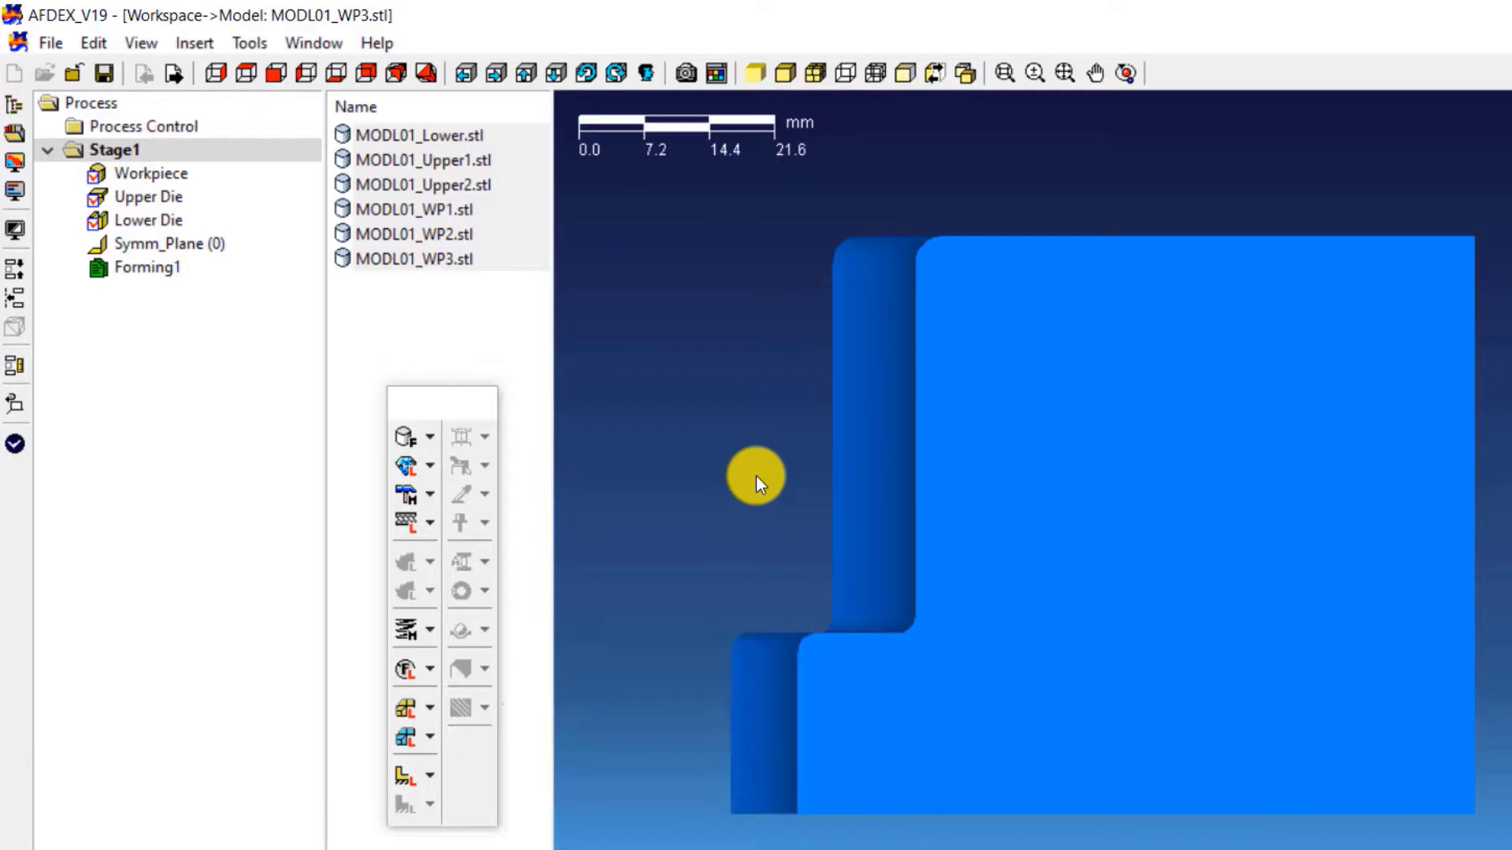
# Step: Add a manual Cold Material Form (+3) material with constants 300, 0.20618 and 0.01194
pyautogui.click(431, 466)
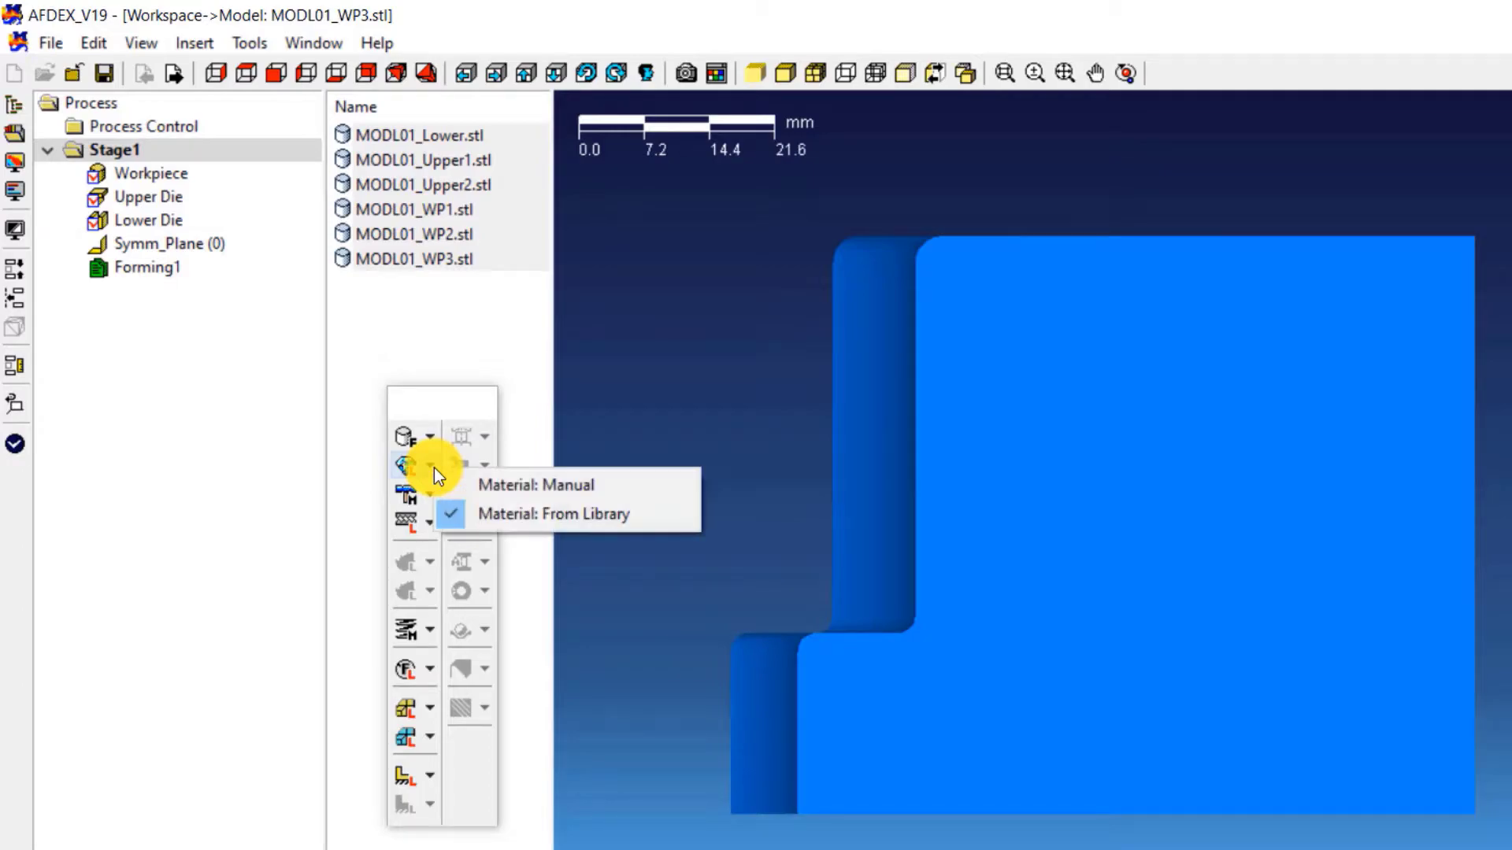
pyautogui.click(546, 488)
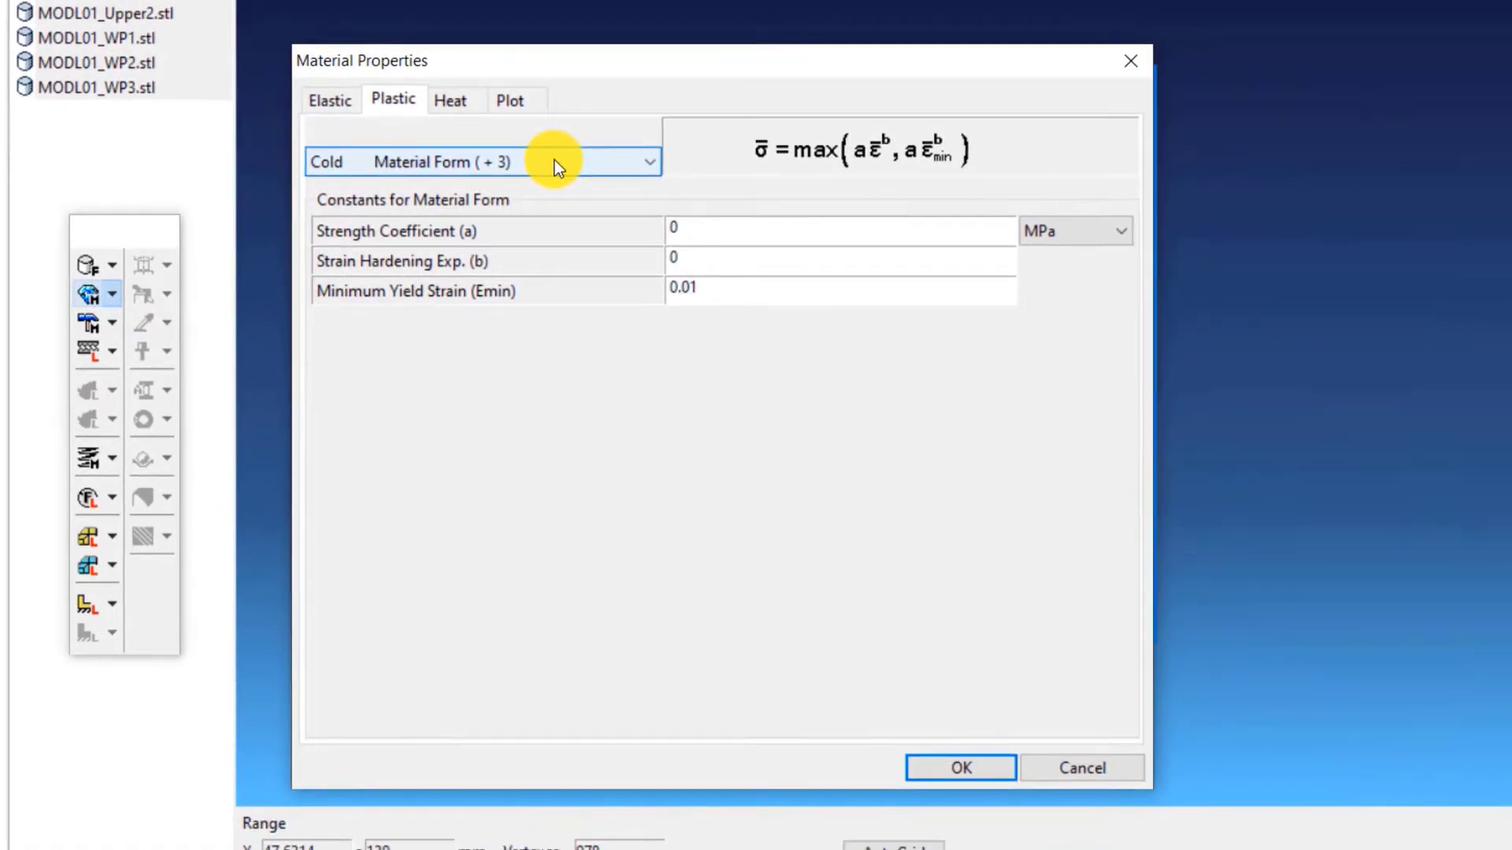
pyautogui.click(554, 162)
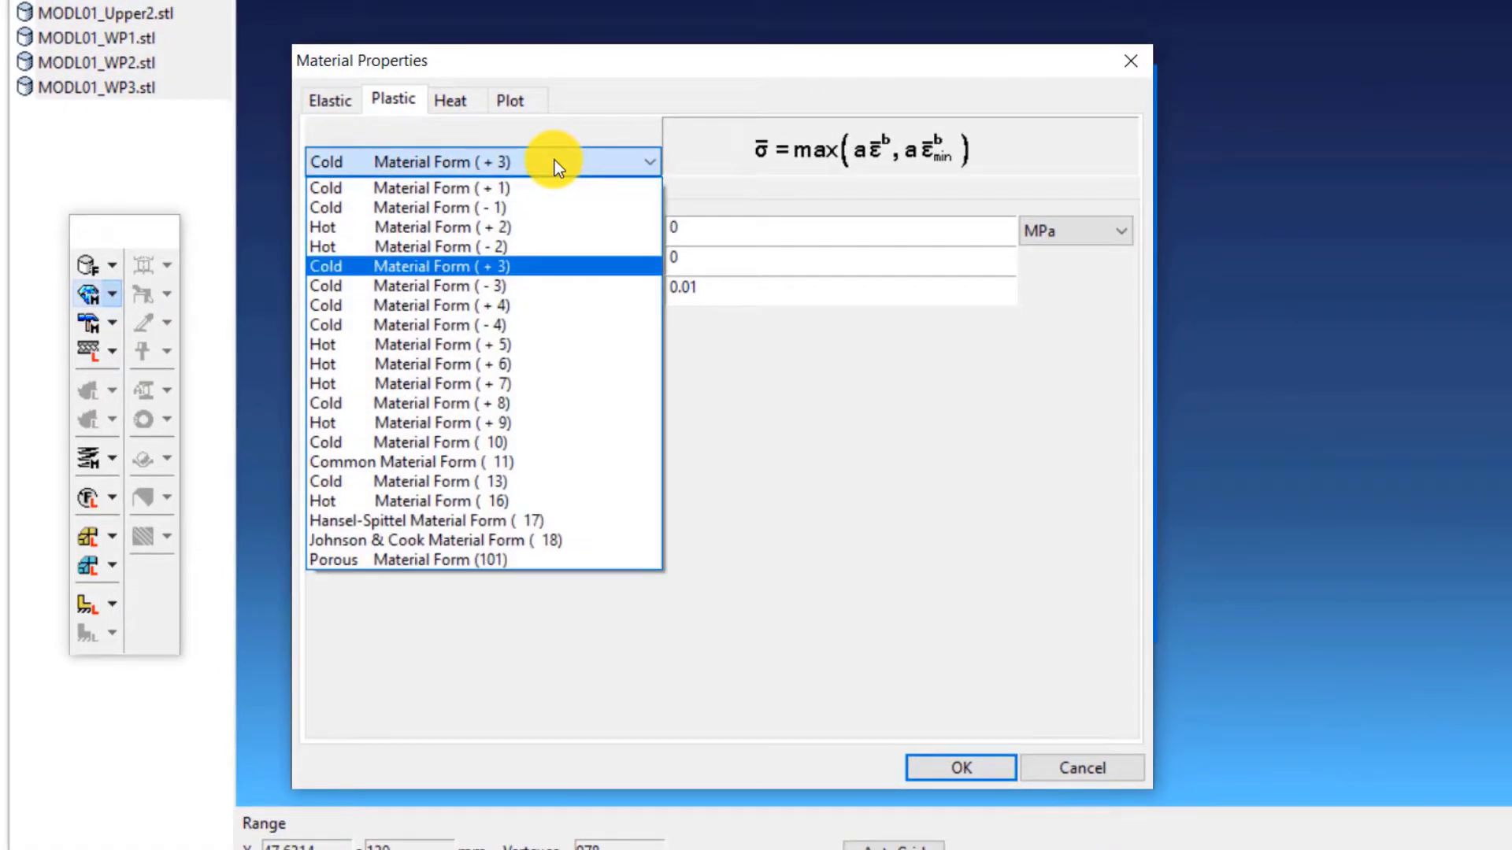
pyautogui.click(533, 266)
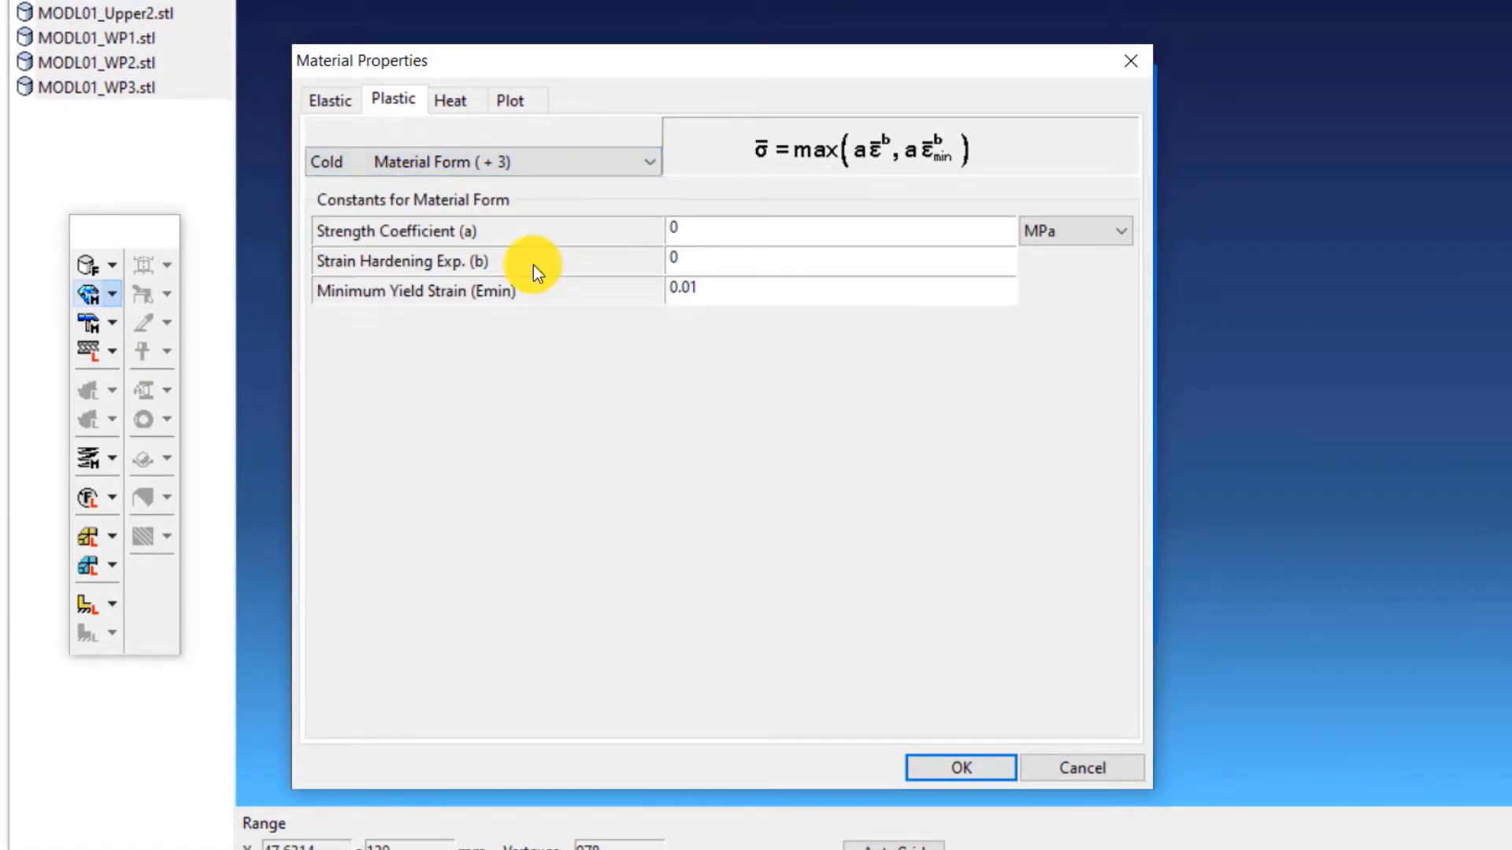
pyautogui.doubleClick(713, 232)
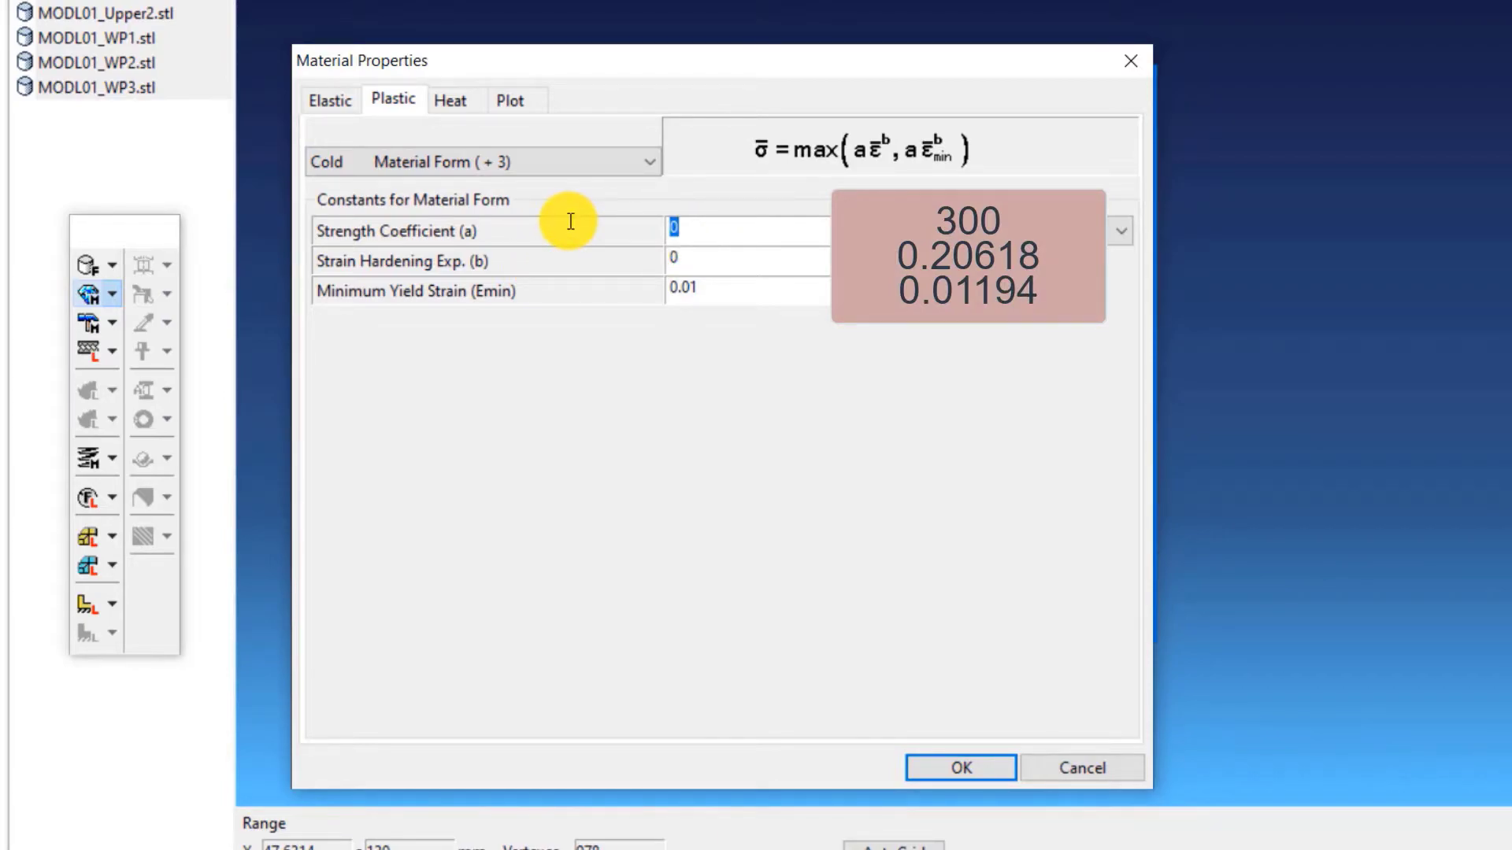
pyautogui.write('300')
pyautogui.click(711, 260)
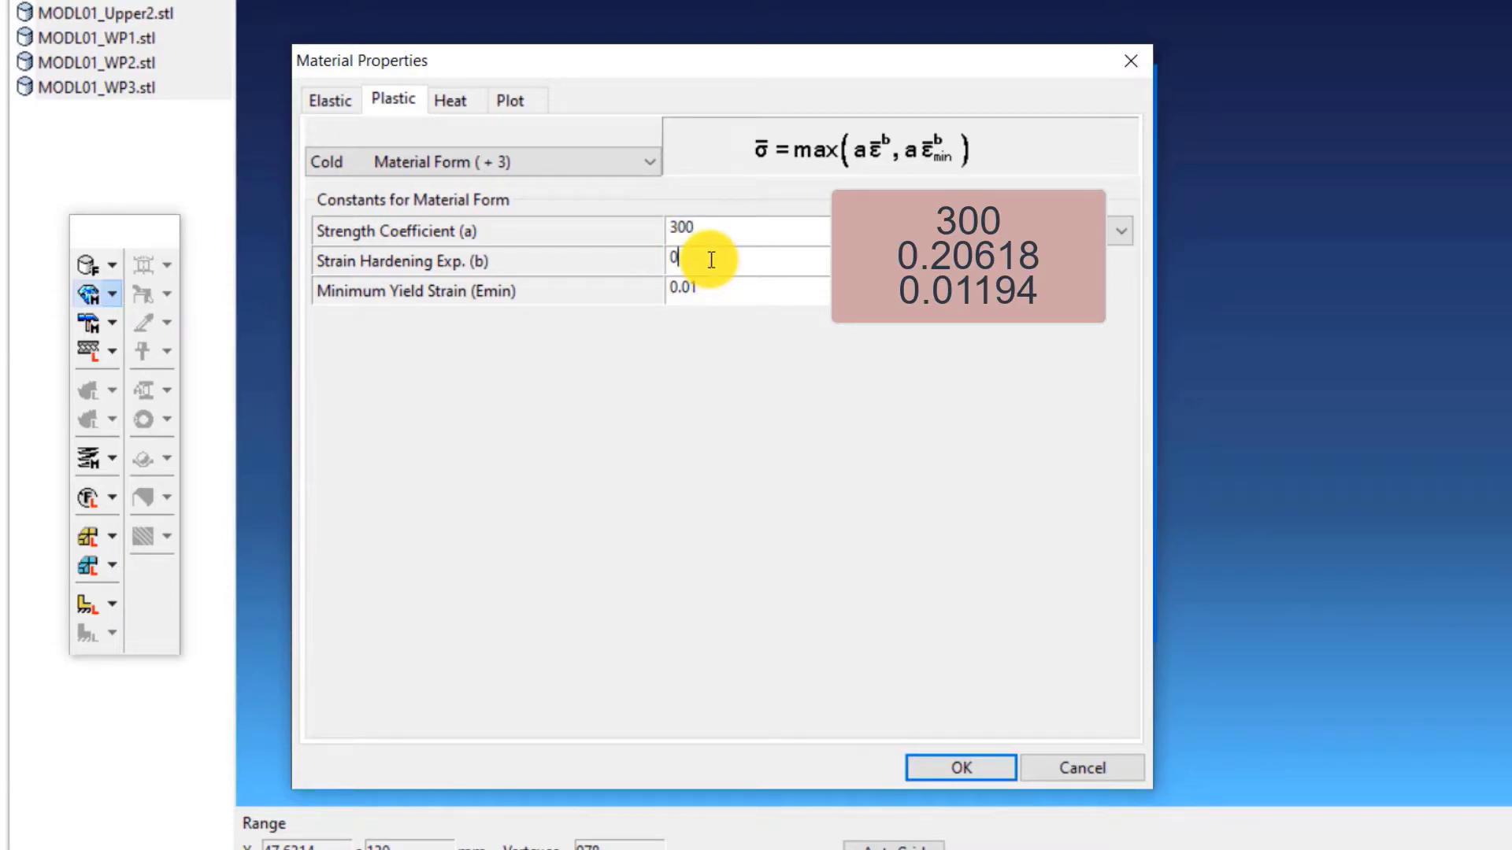
pyautogui.write('.20618')
pyautogui.click(726, 289)
pyautogui.write('194')
pyautogui.click(964, 767)
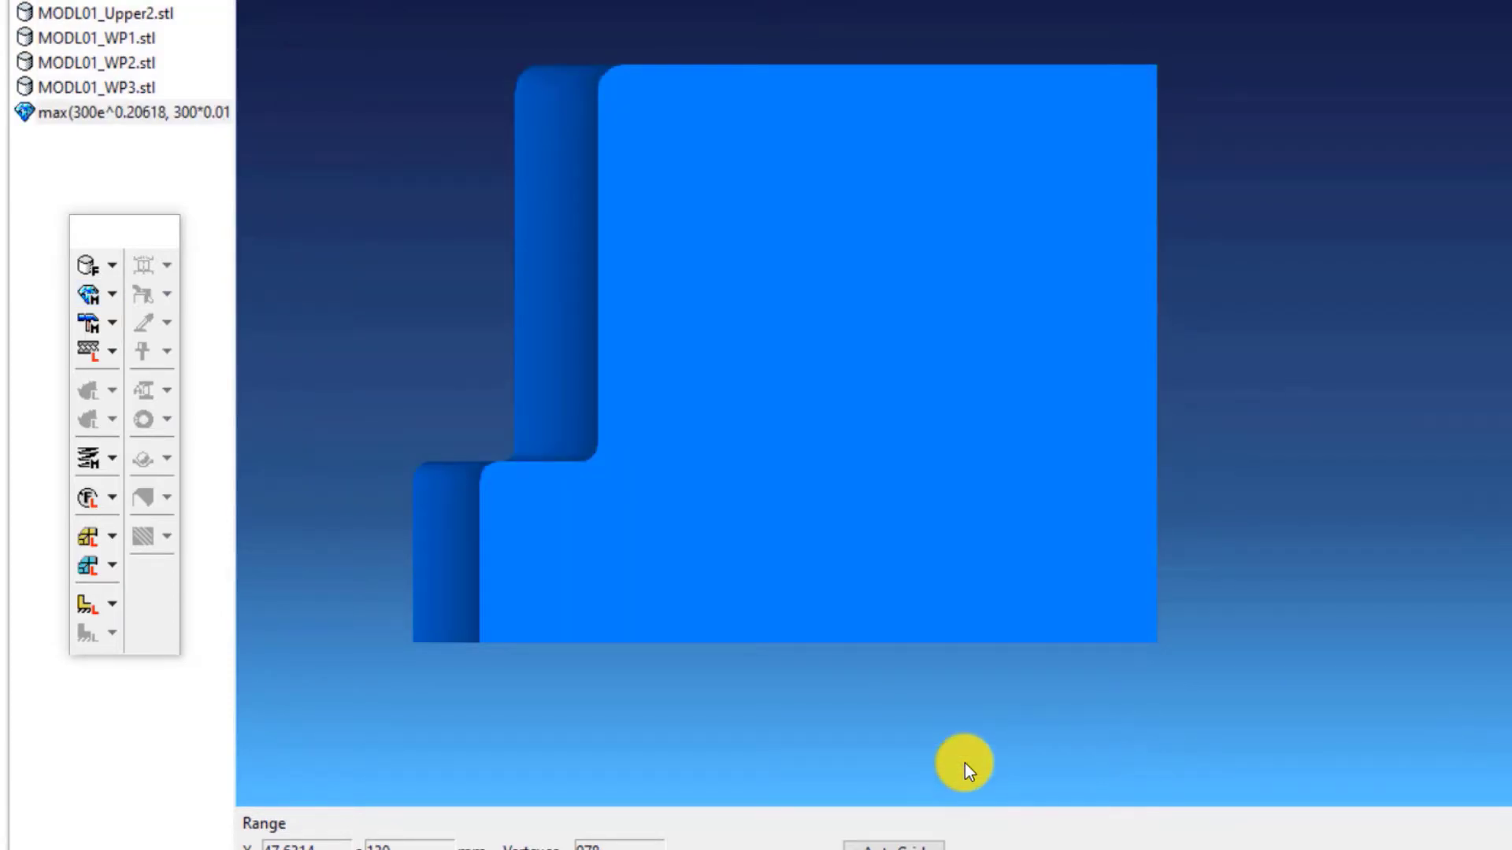
# Step: Add a manual Cold Material Form (+1) material with constants 100, 0.1203 and 0.00257
pyautogui.click(110, 296)
pyautogui.click(186, 314)
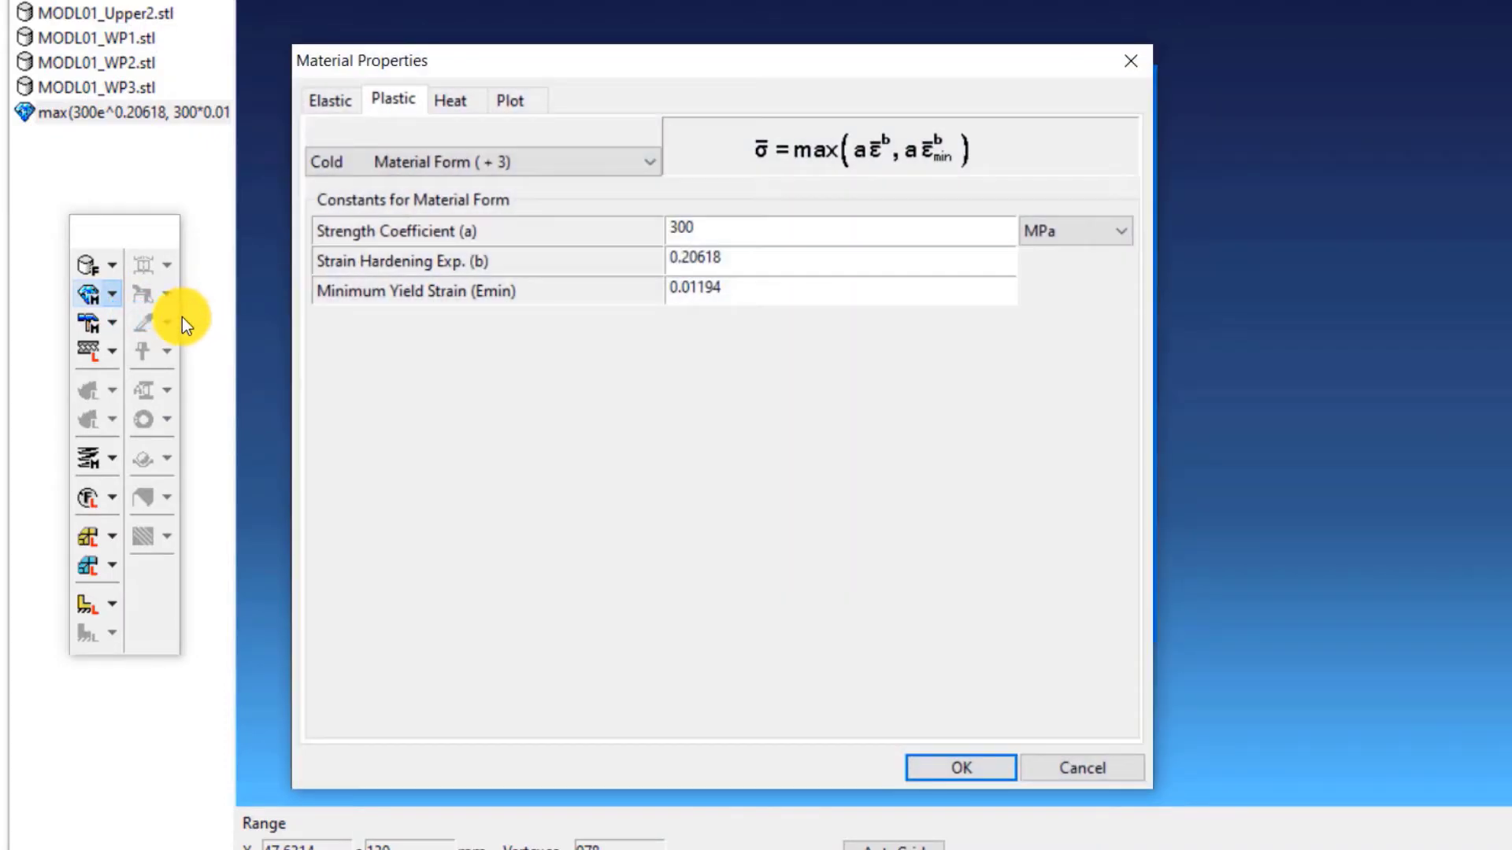
pyautogui.click(540, 164)
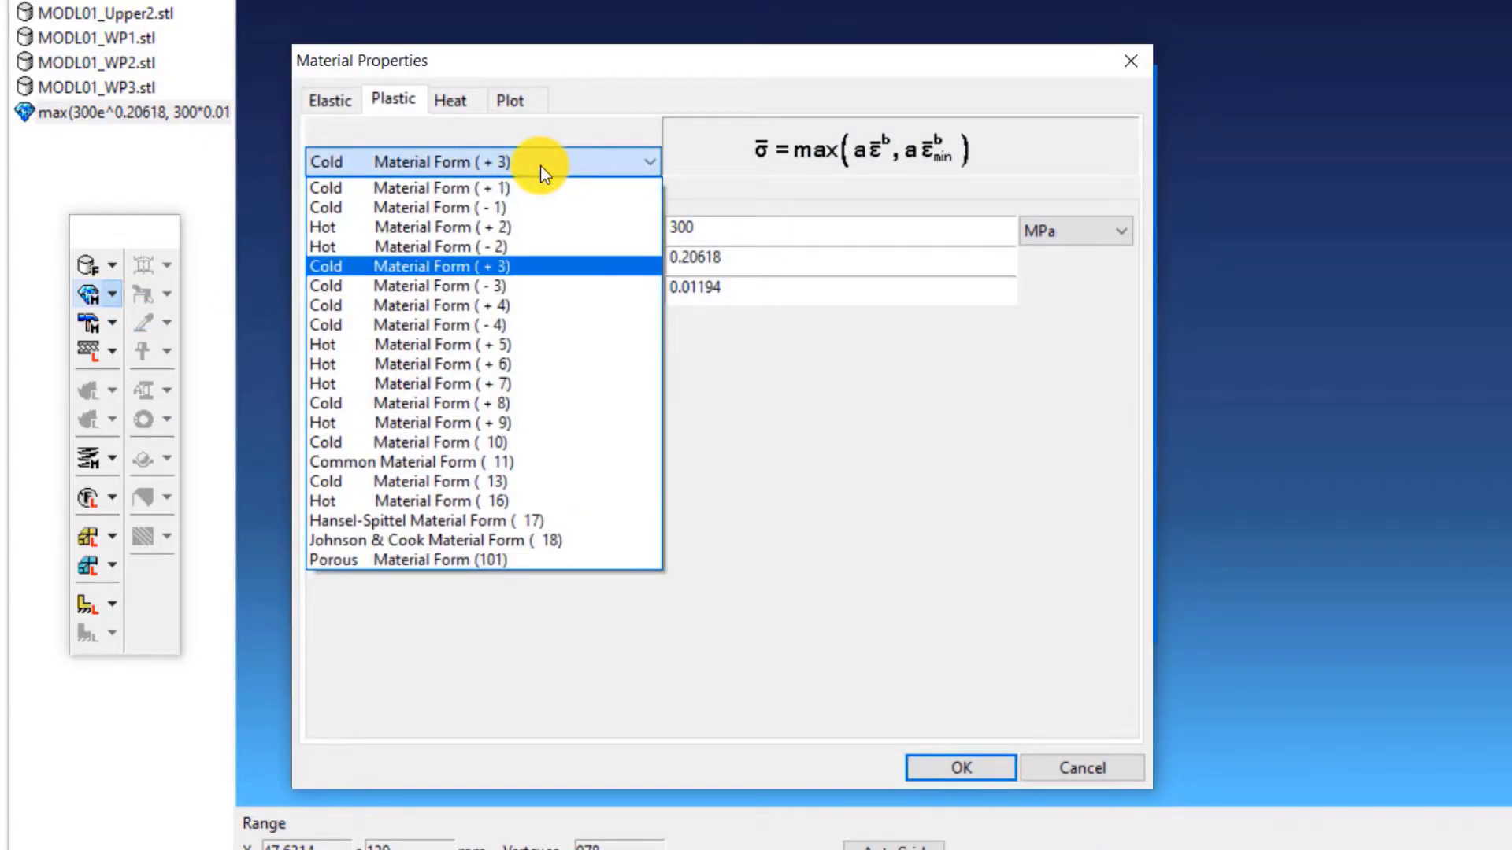
pyautogui.press('Escape')
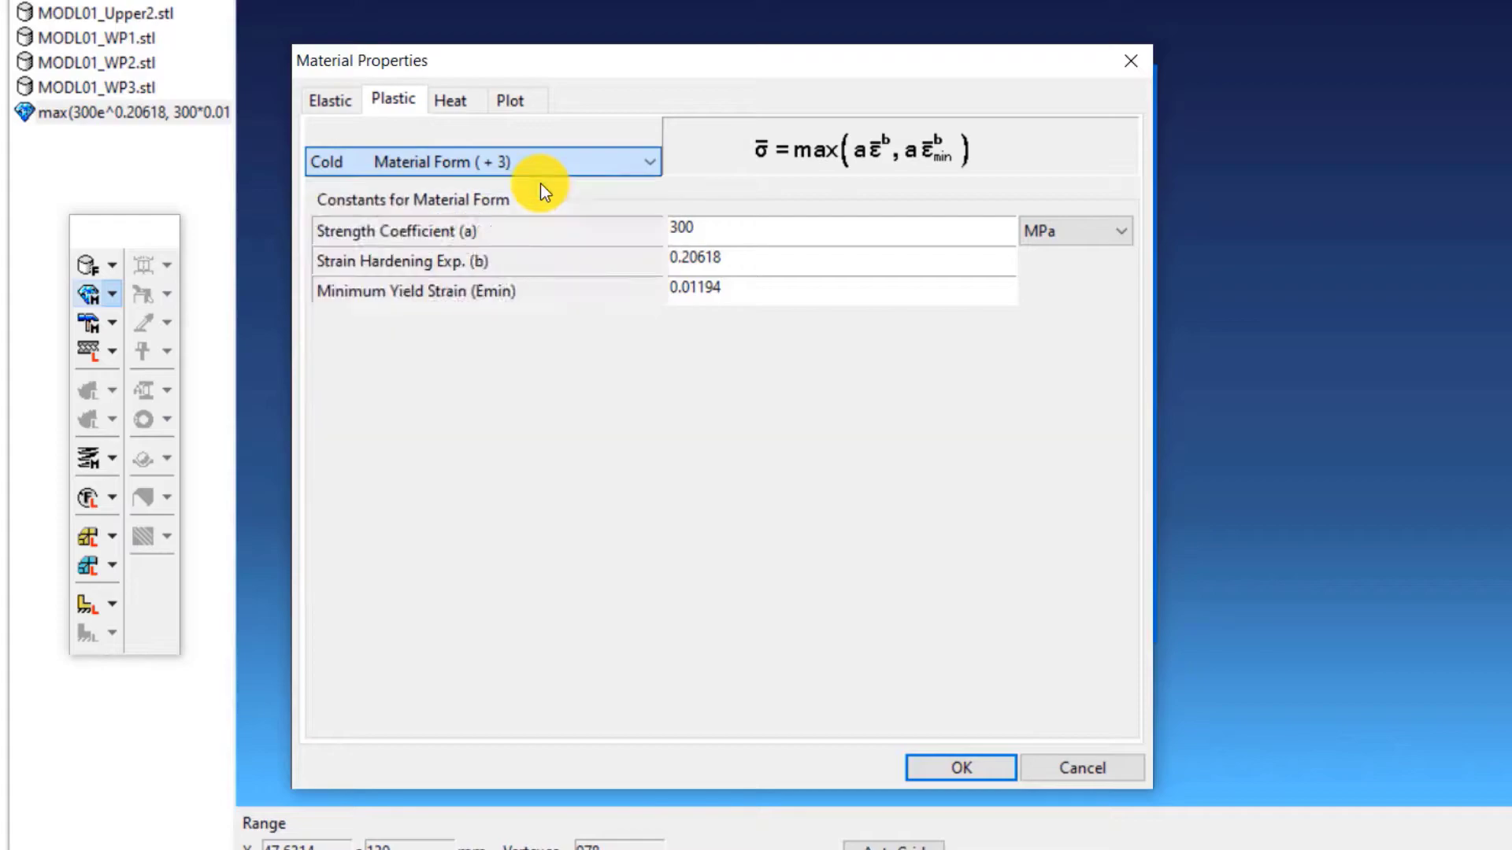
pyautogui.press('Up')
pyautogui.press('Up')
pyautogui.click(740, 226)
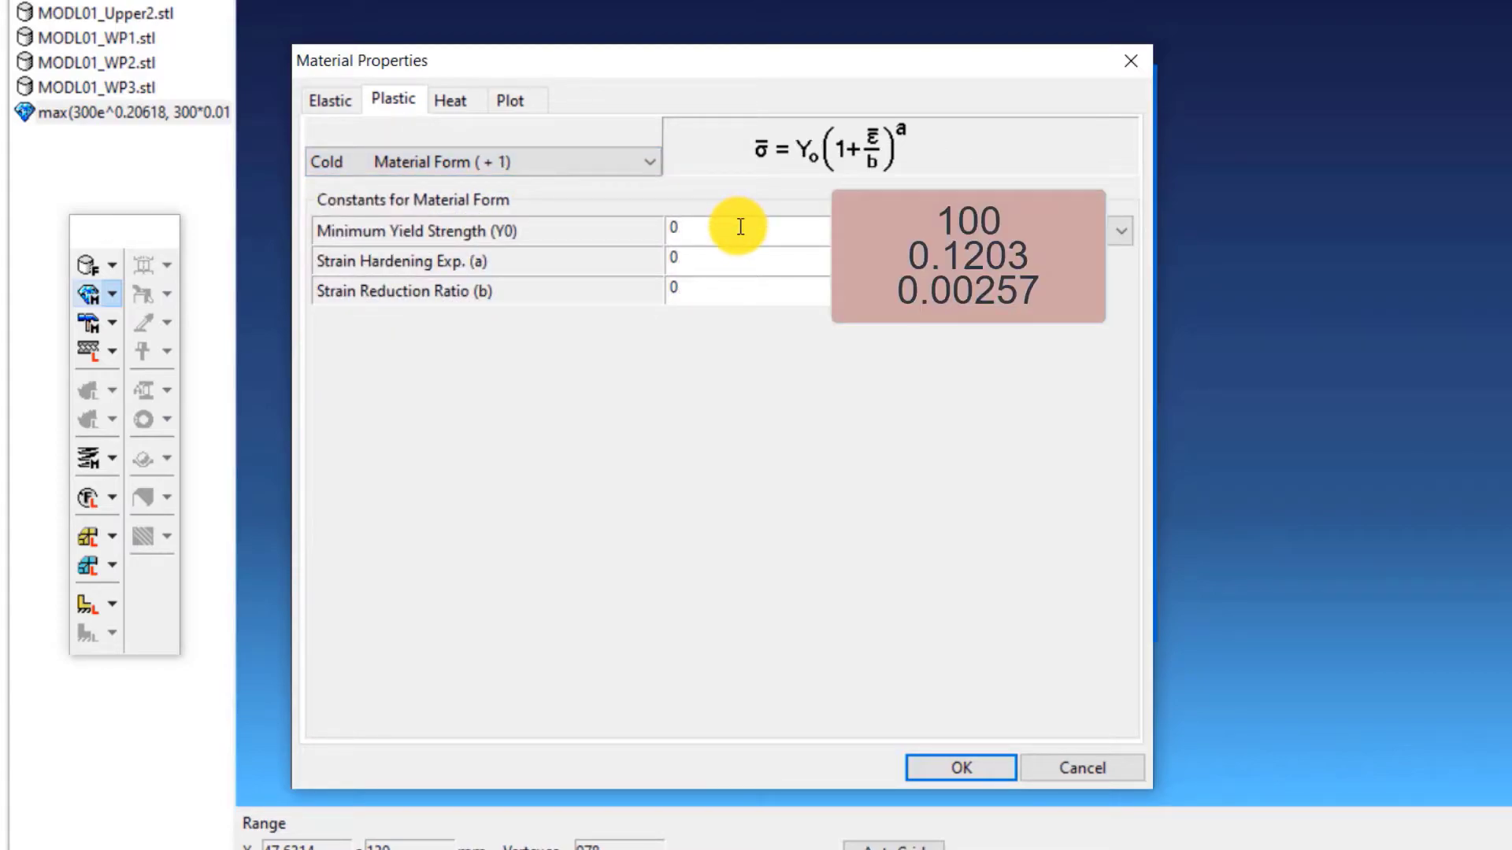
pyautogui.press('BackSpace')
pyautogui.write('100')
pyautogui.click(750, 254)
pyautogui.write('.1203')
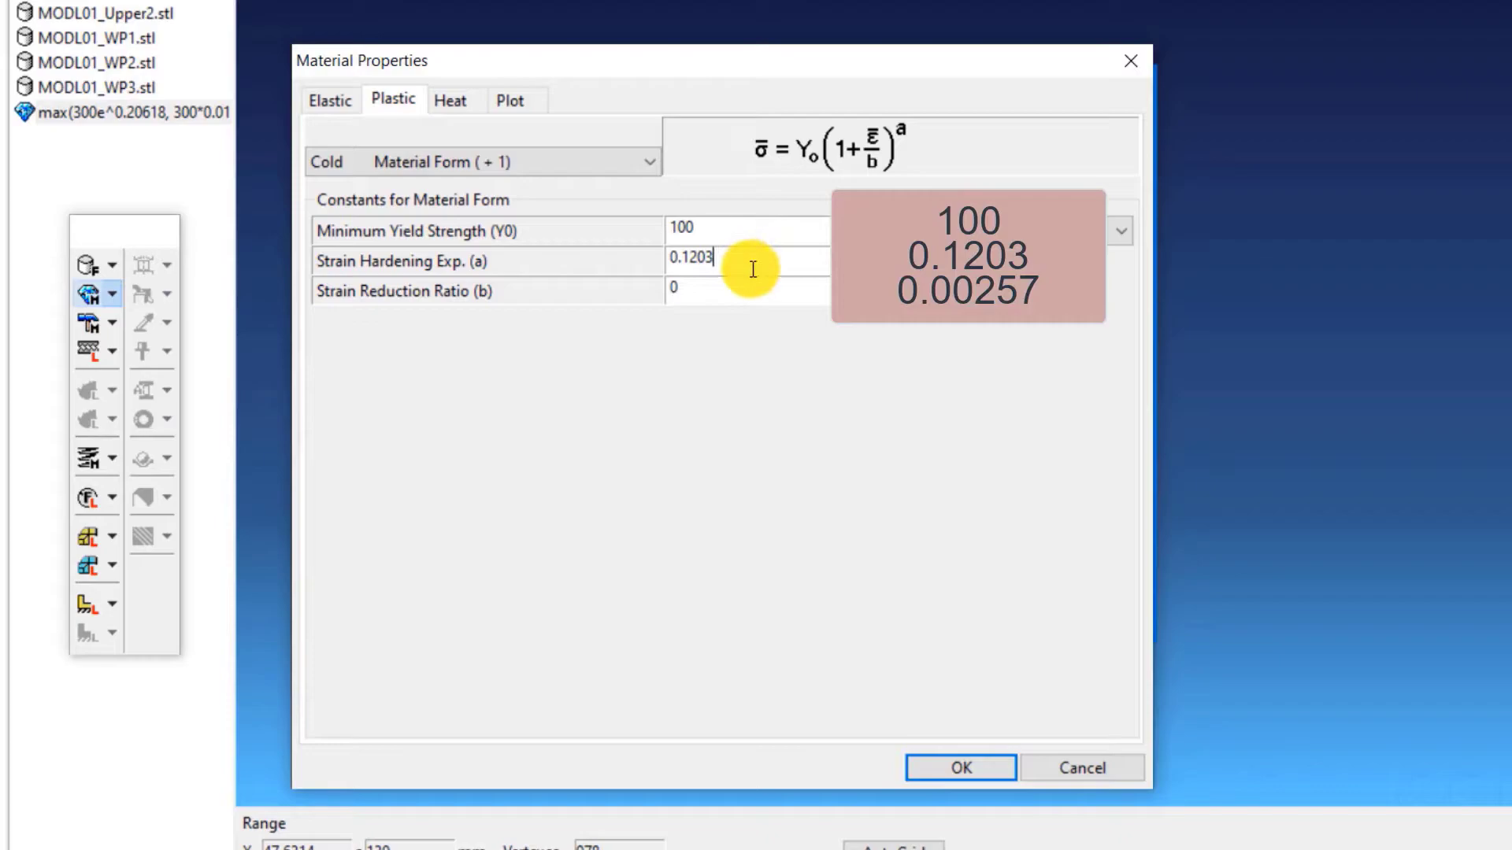
pyautogui.click(748, 289)
pyautogui.write('.00257')
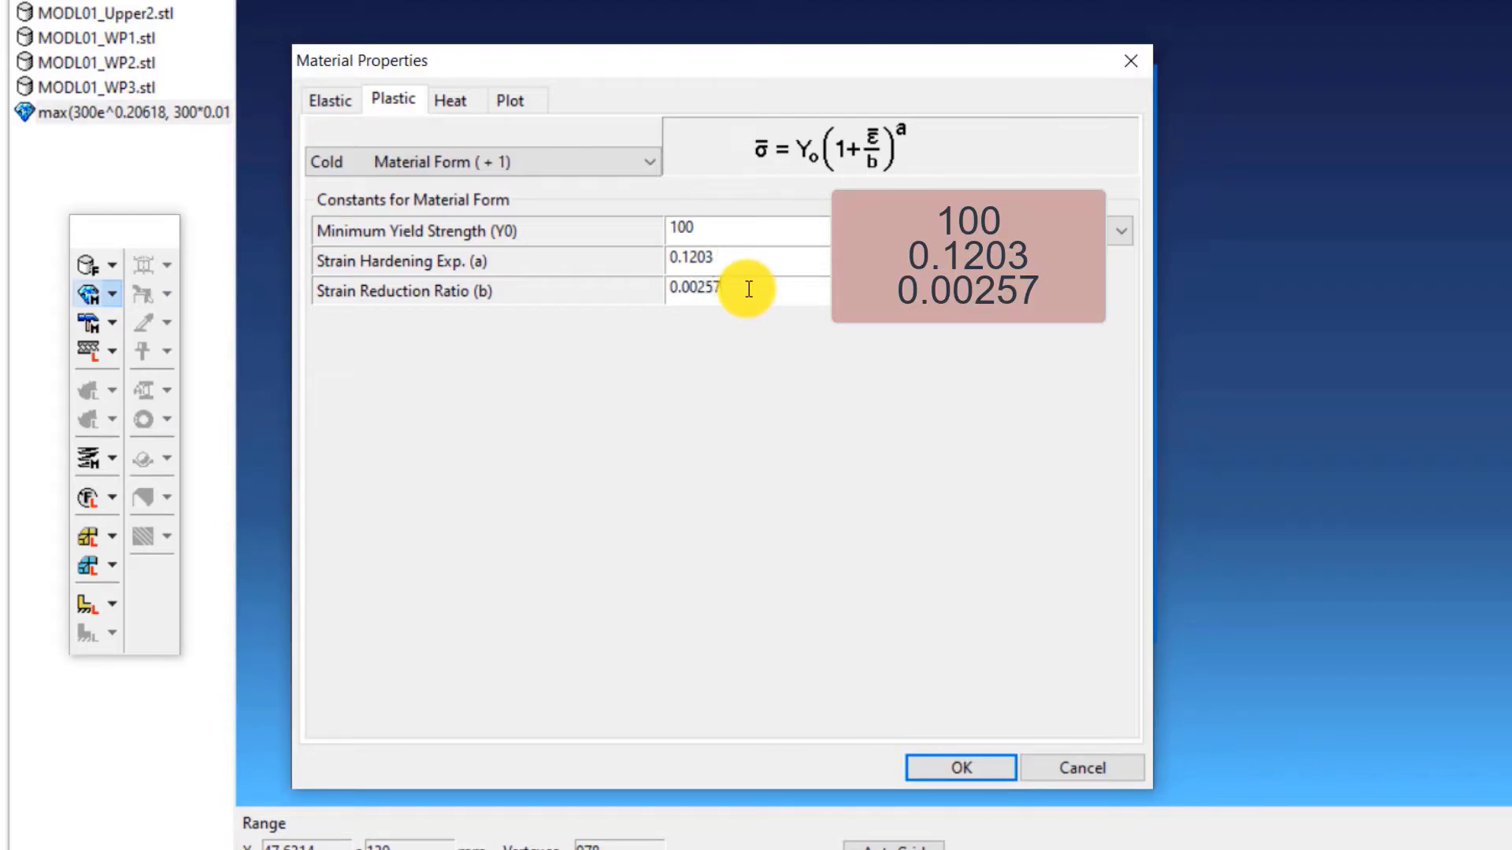
pyautogui.click(933, 759)
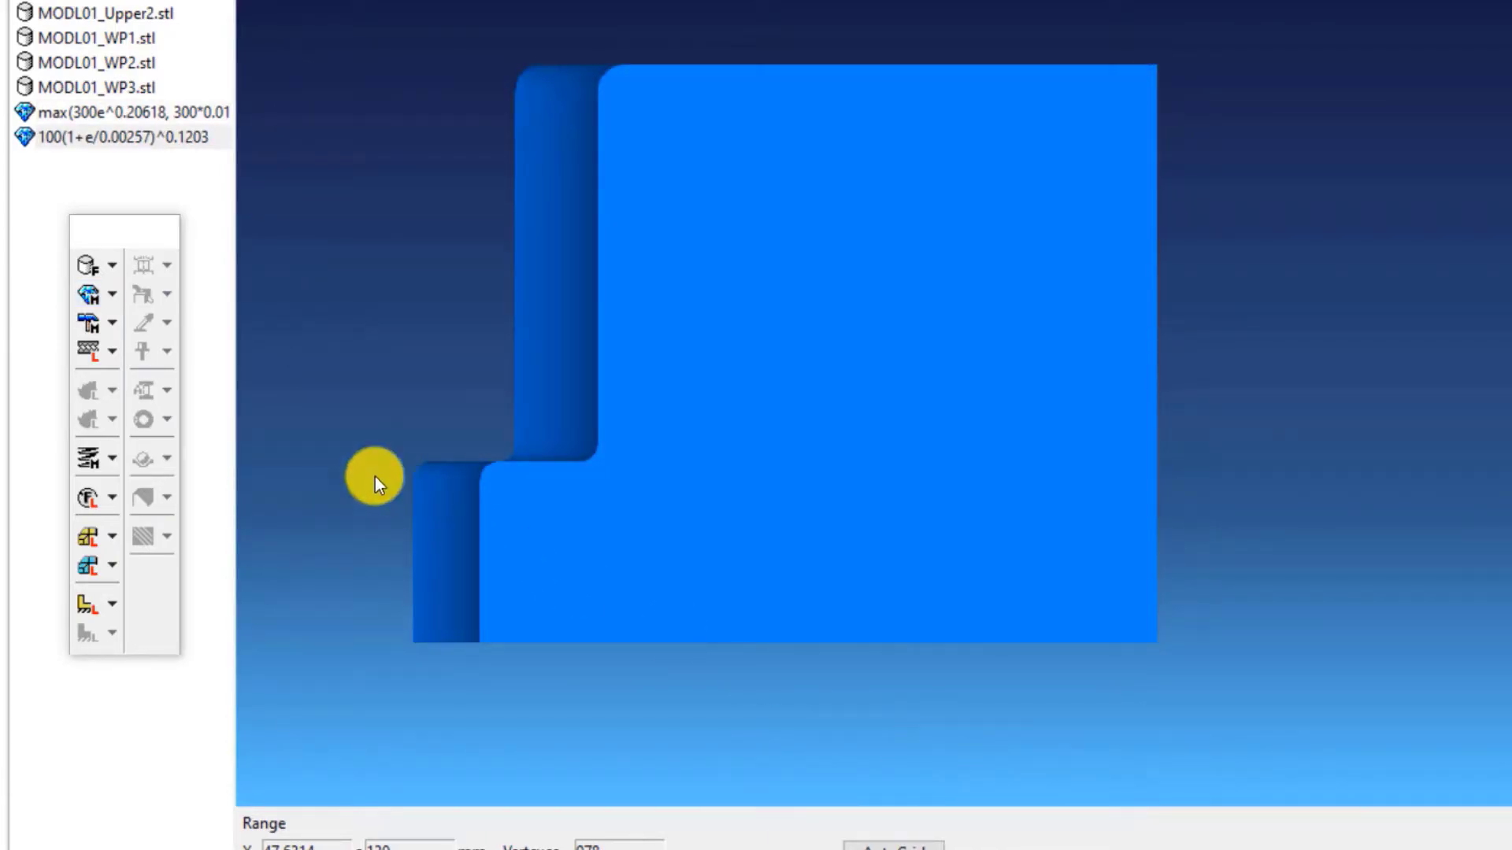
# Step: Define a manual press motion with a y velocity of -1 mm/s, v=(0, -1, 0)
pyautogui.click(113, 326)
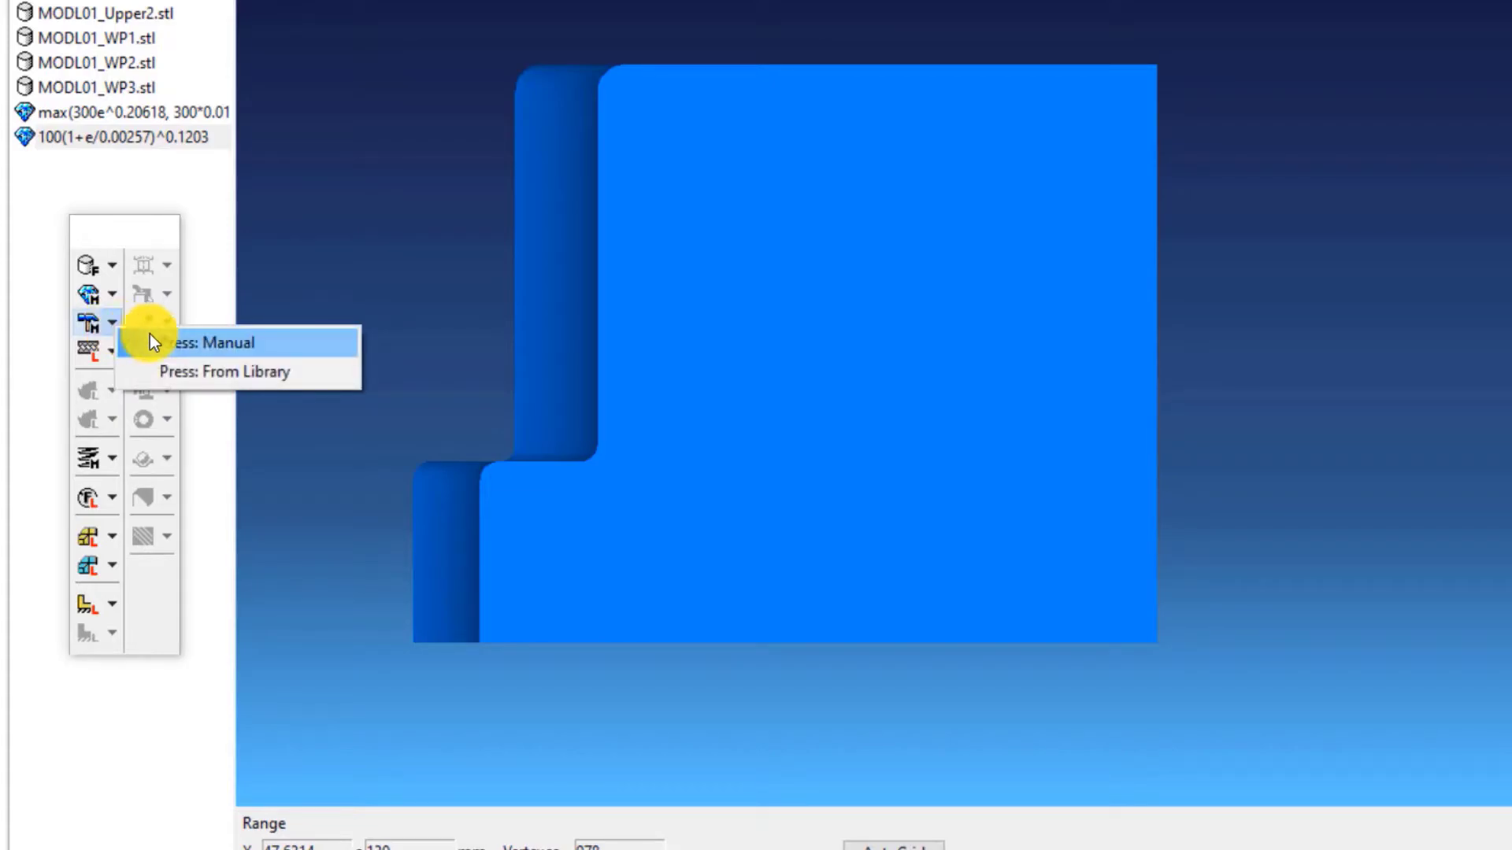
pyautogui.click(244, 341)
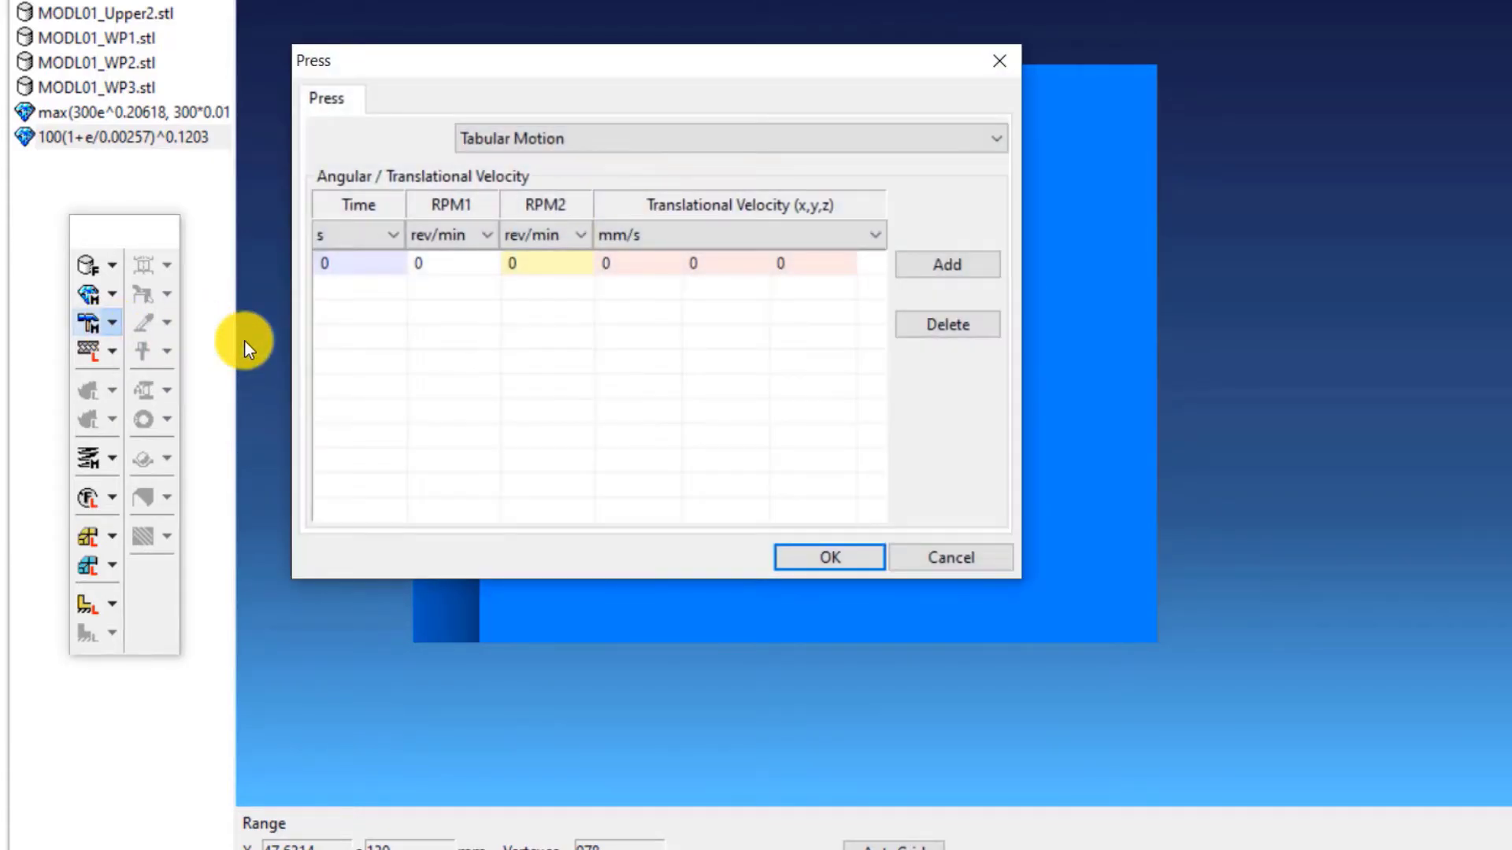
pyautogui.doubleClick(739, 263)
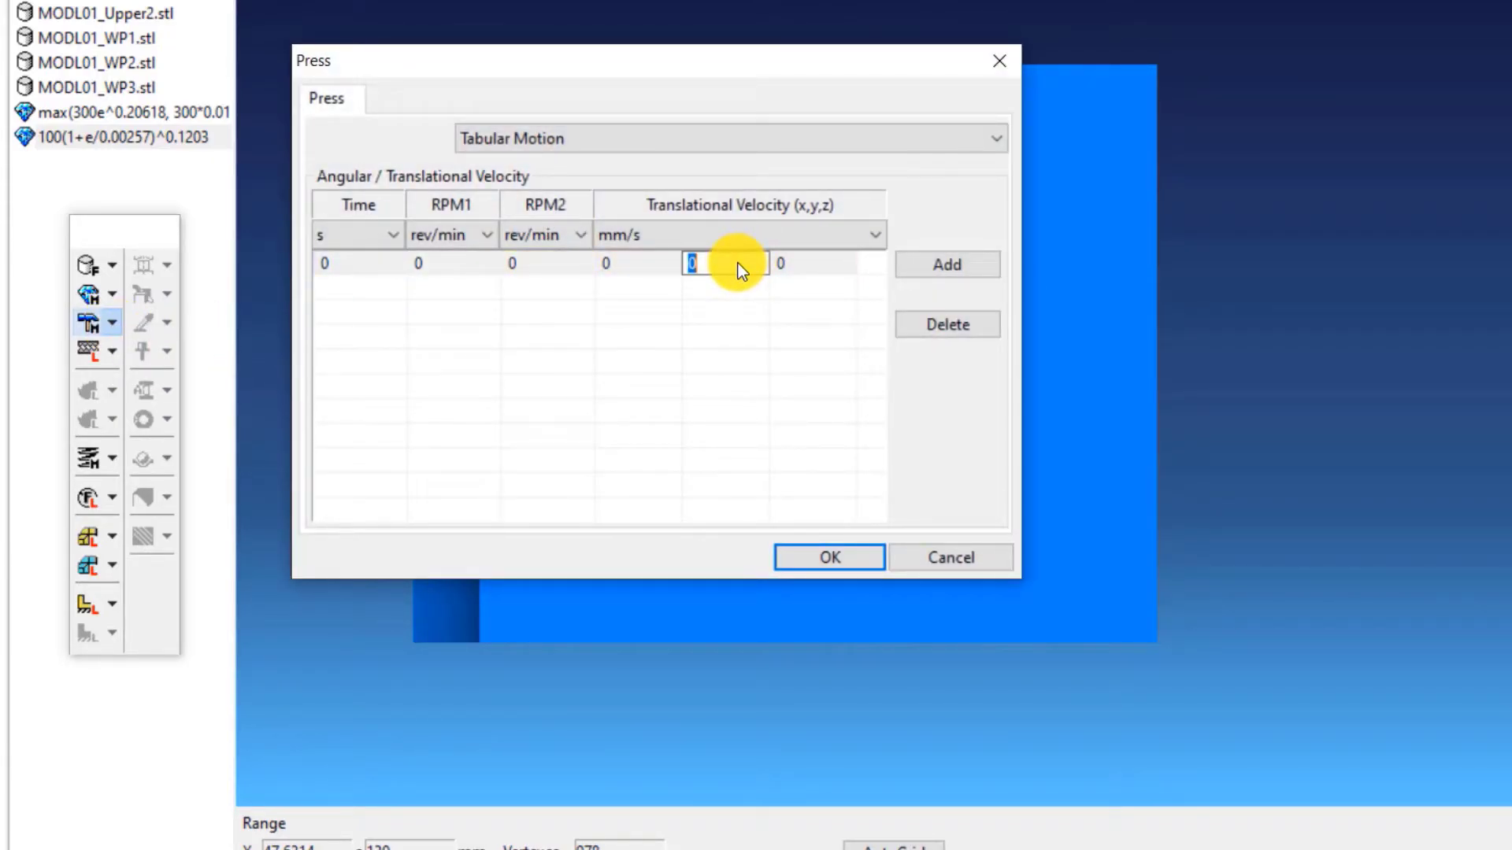
pyautogui.click(749, 360)
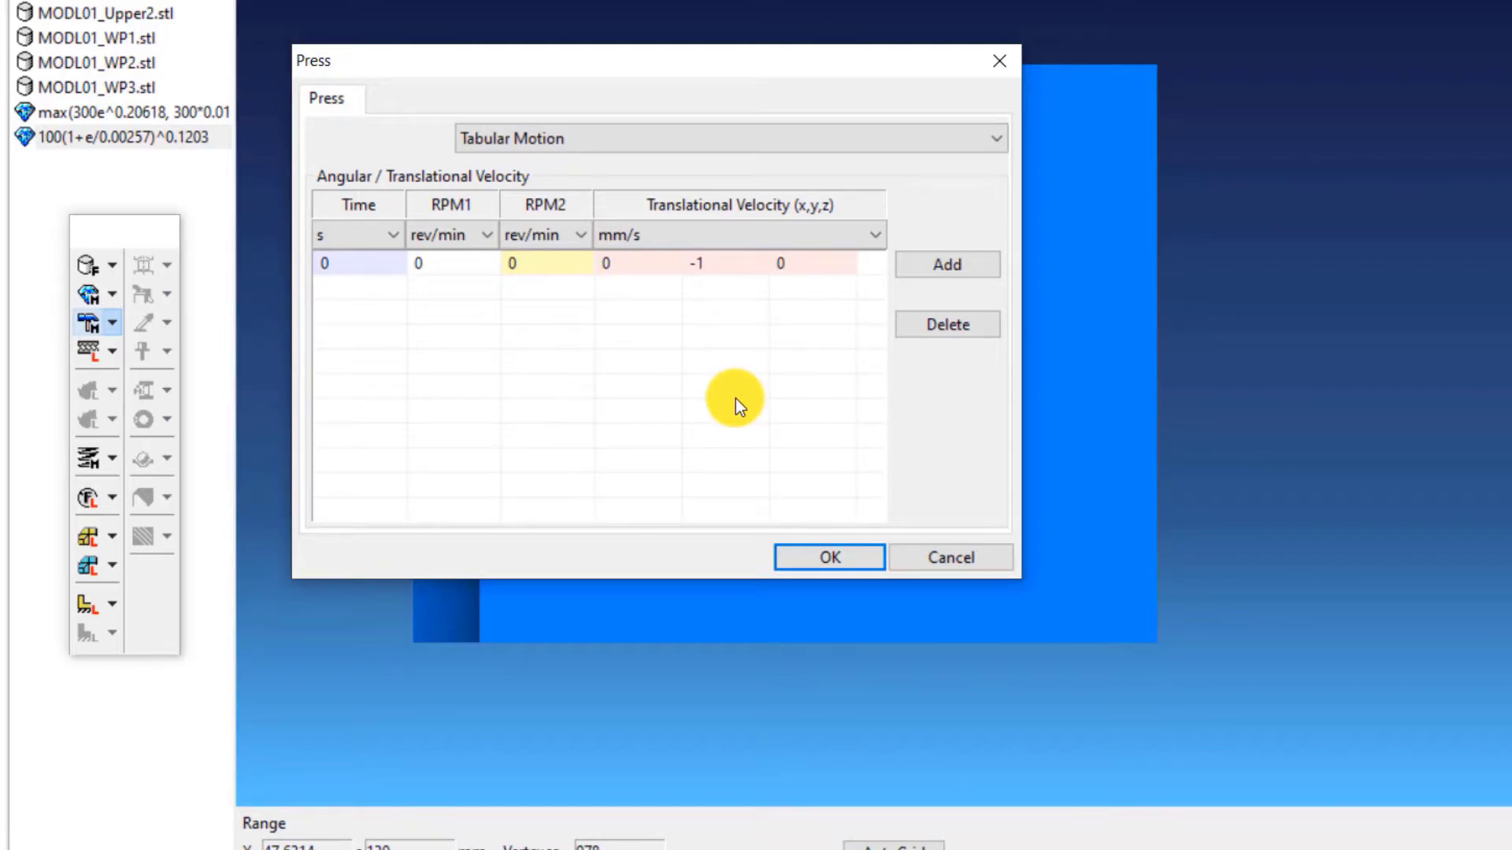
pyautogui.click(837, 557)
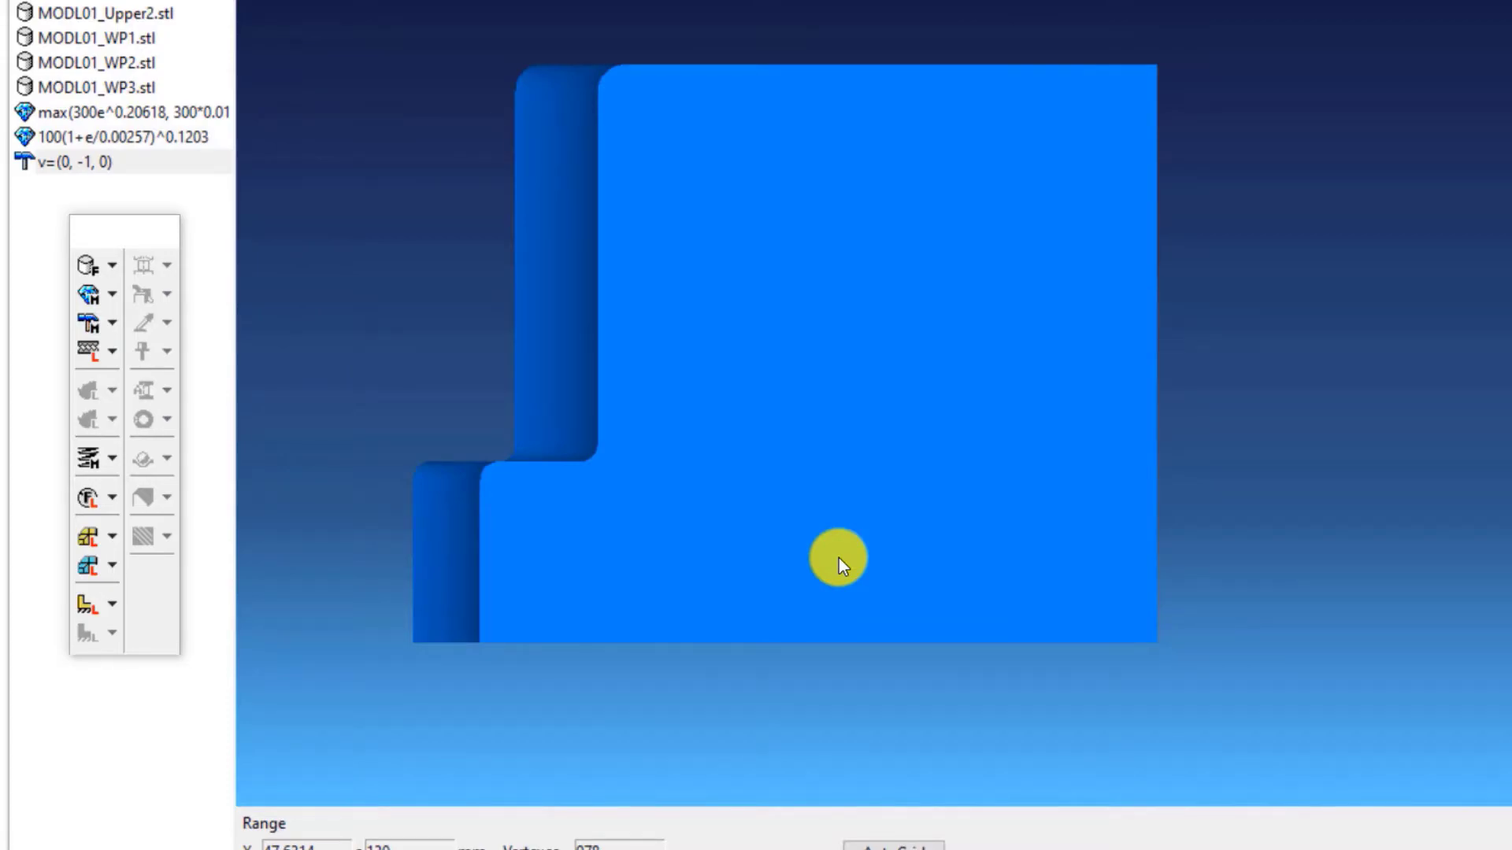
# Step: Load the Oil_Cold(Aluminum) friction condition from the friction library
pyautogui.click(115, 352)
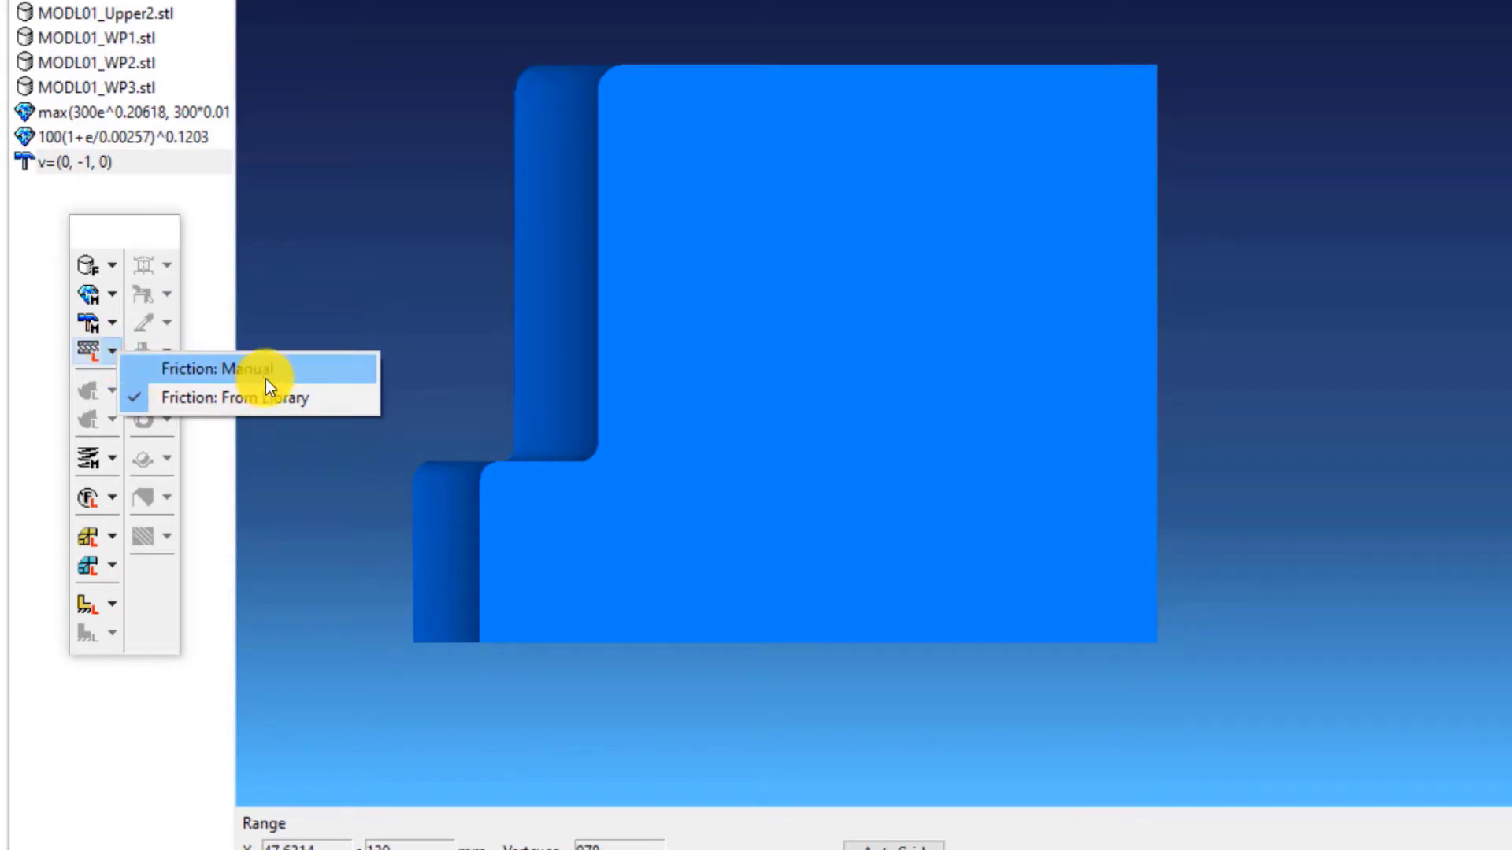
pyautogui.click(287, 399)
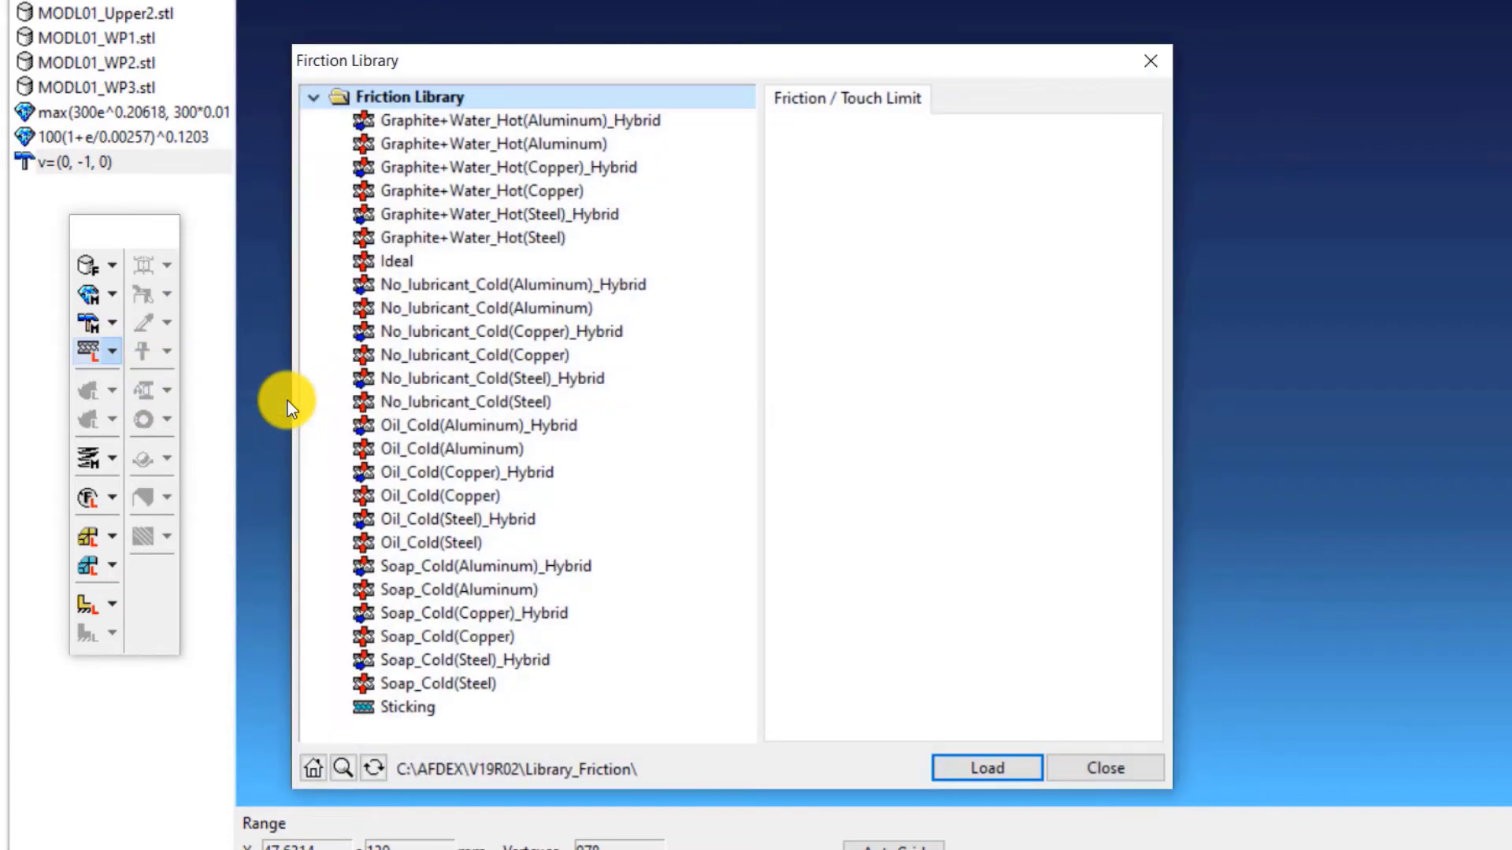
pyautogui.click(508, 451)
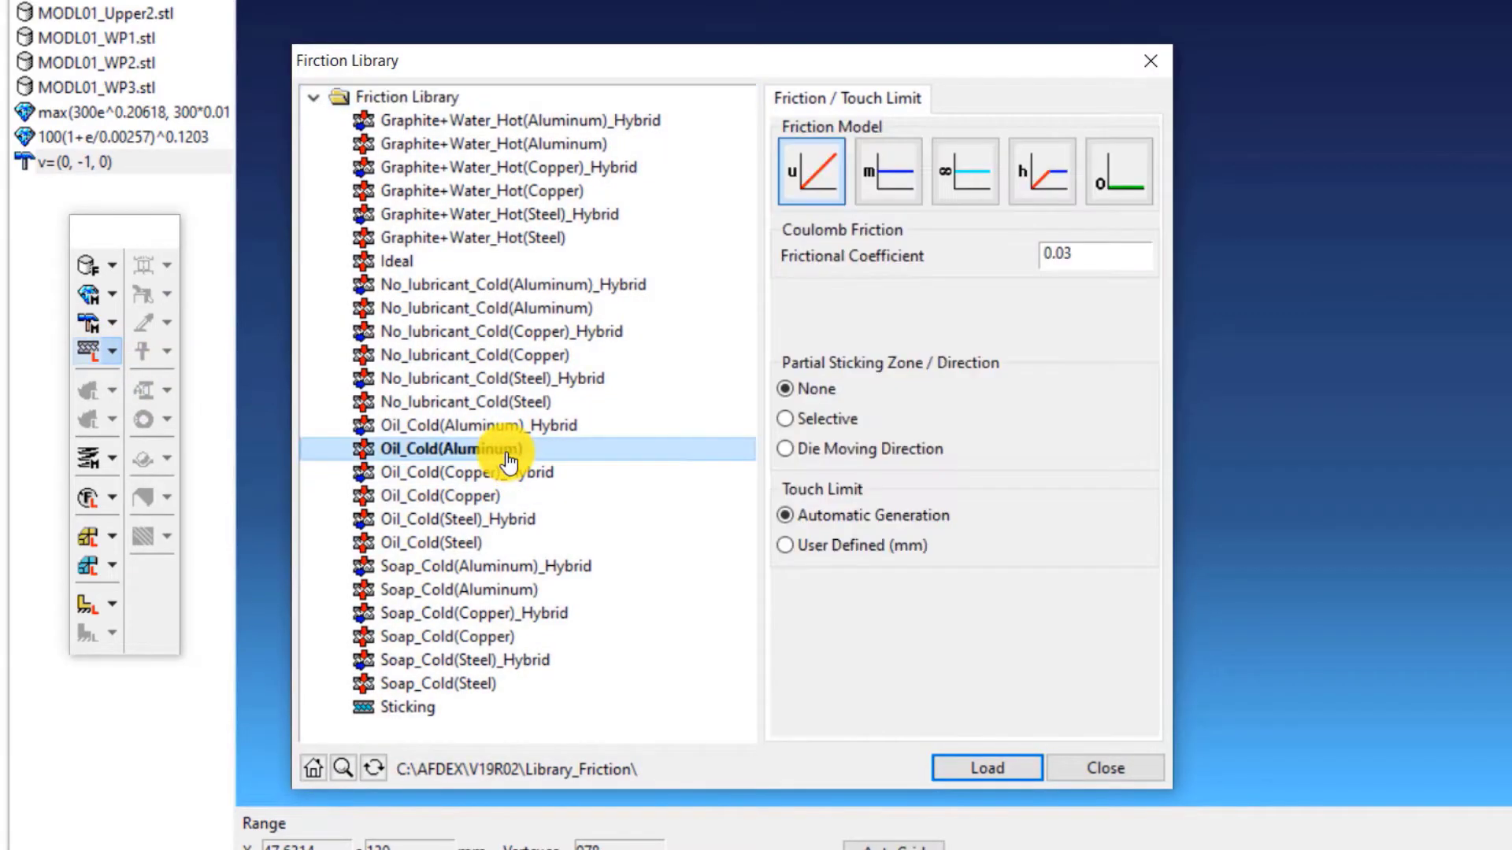
pyautogui.click(1002, 777)
pyautogui.click(1151, 767)
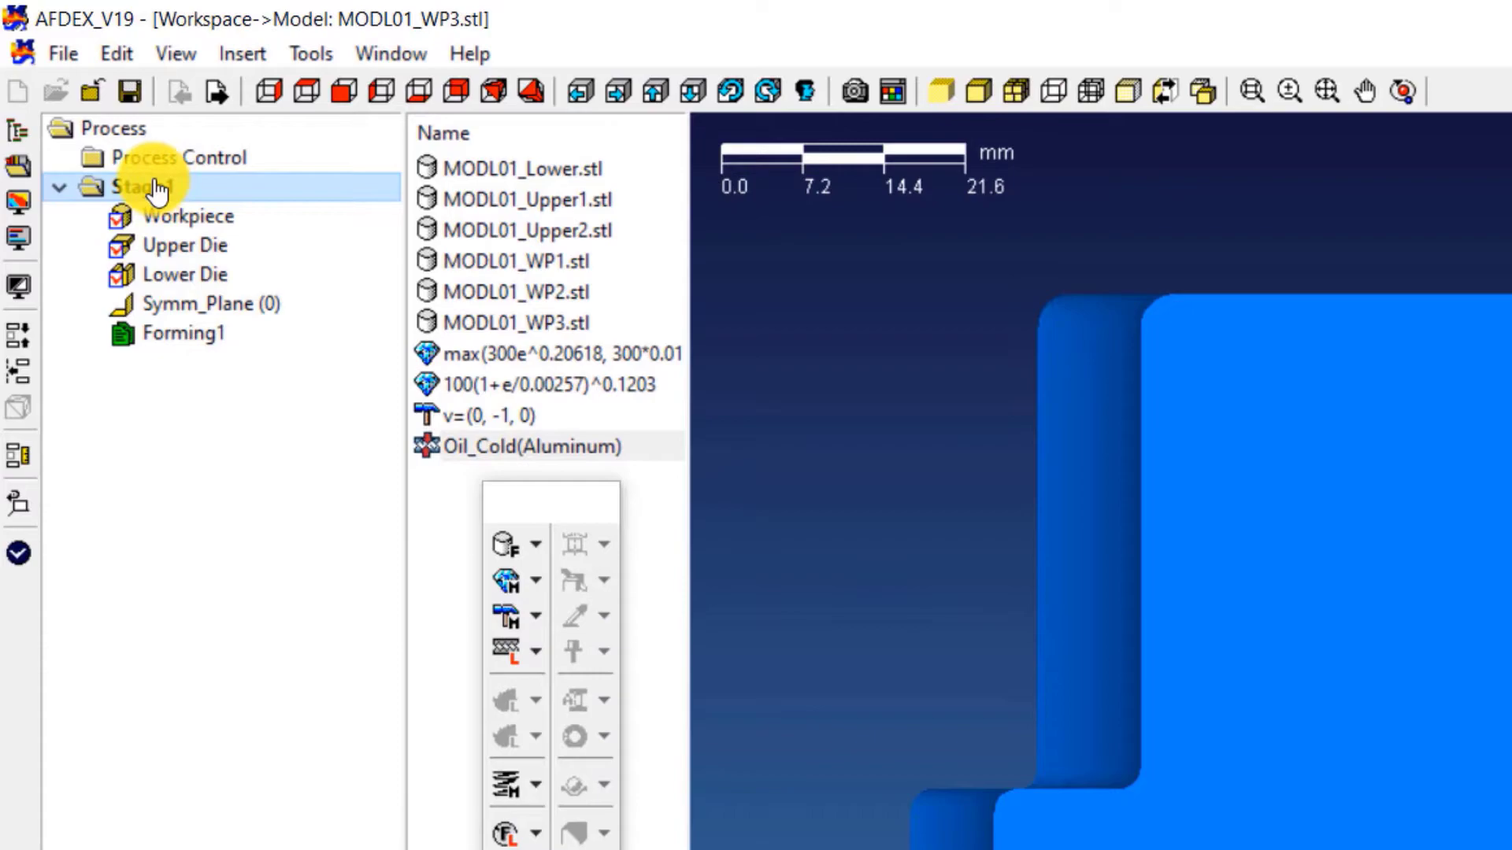
# Step: Insert Workpiece2, Workpiece3 and Upper Die2 into Stage1
pyautogui.rightClick(157, 189)
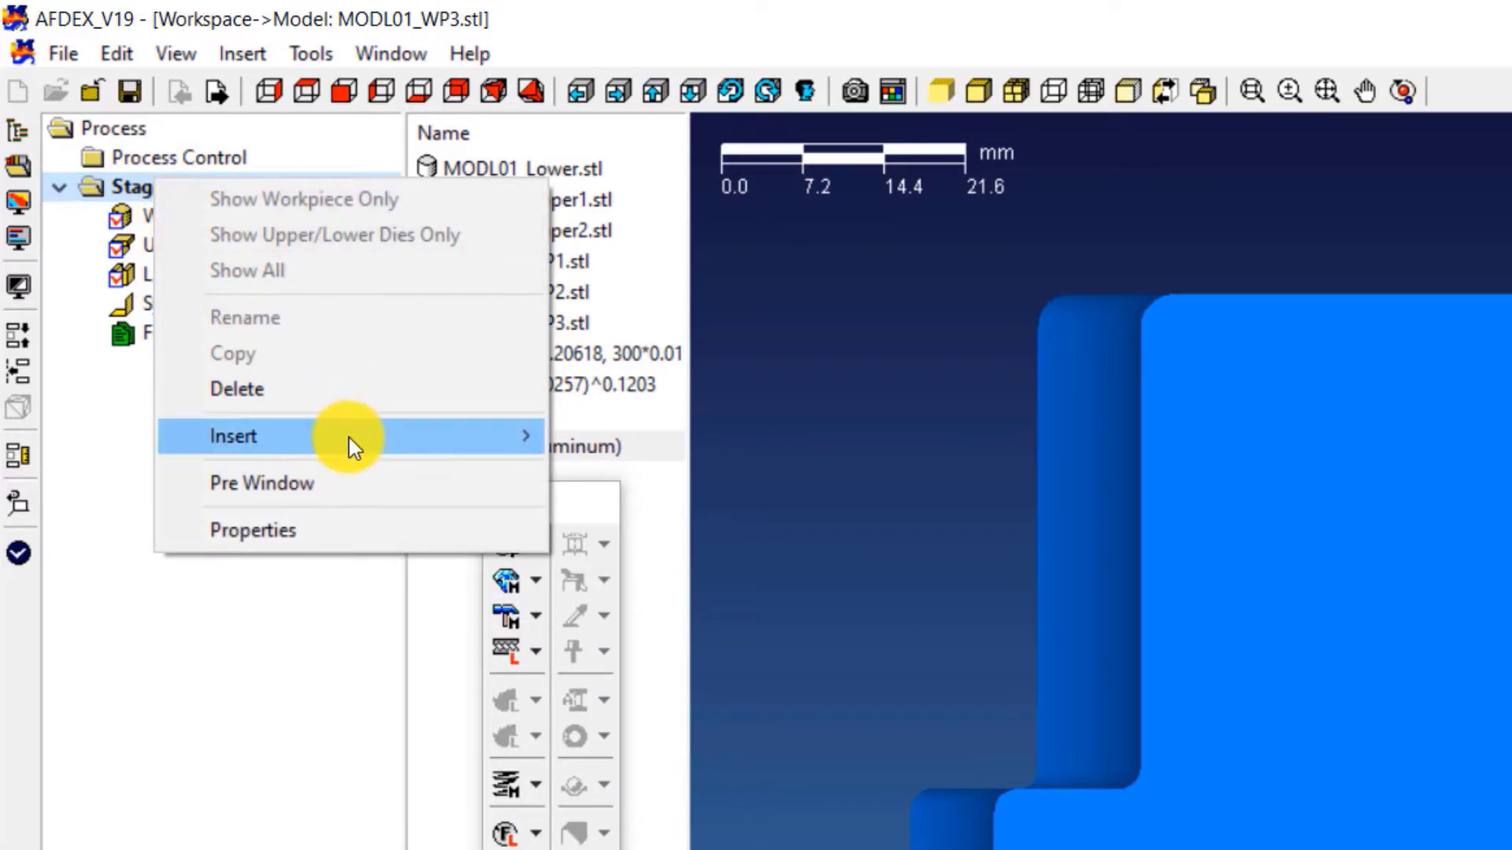
pyautogui.moveTo(386, 446)
pyautogui.click(674, 435)
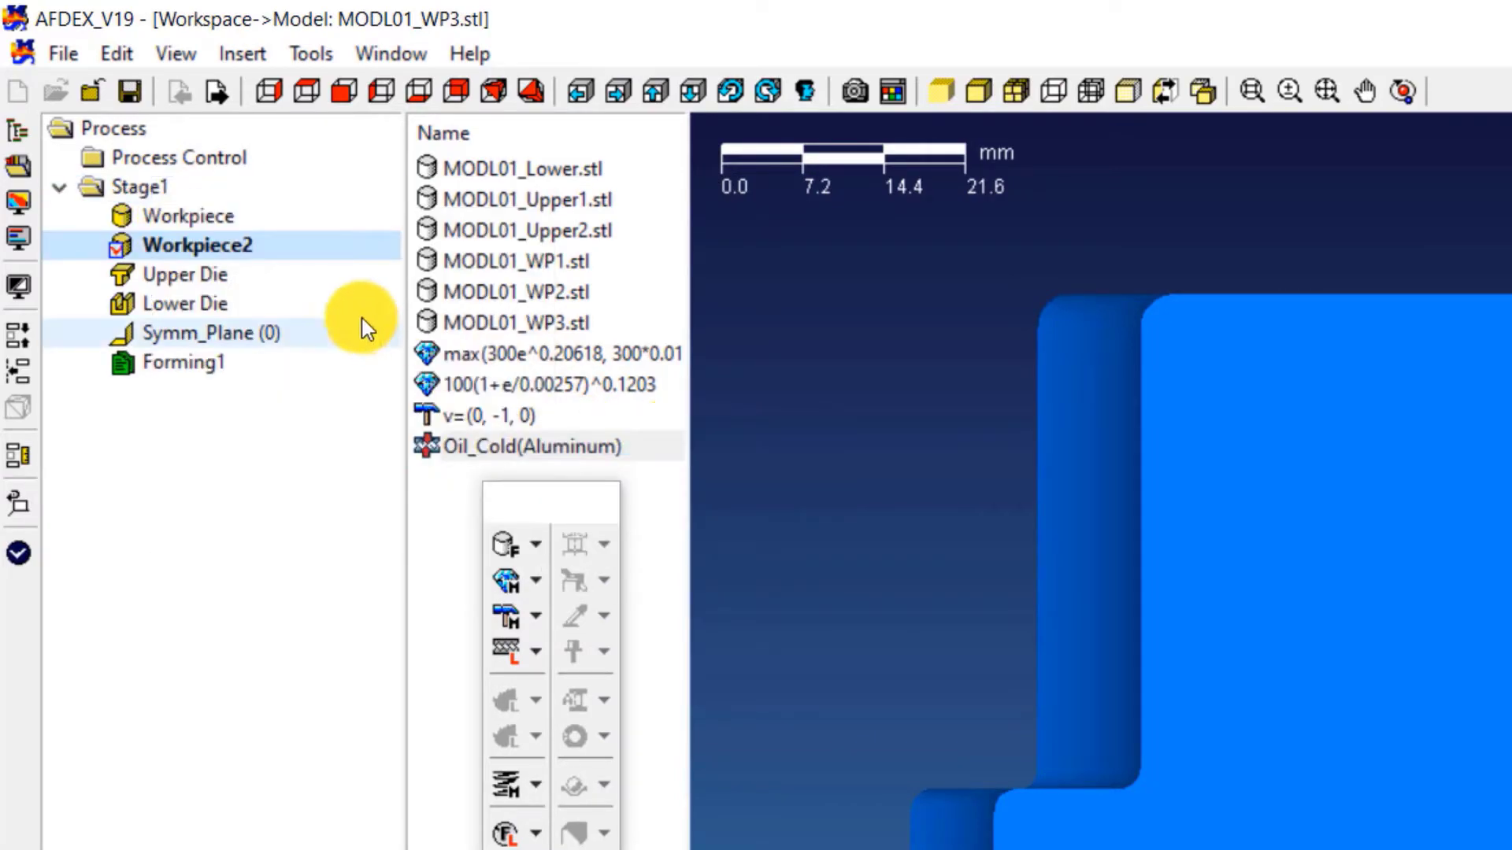
pyautogui.rightClick(182, 192)
pyautogui.moveTo(408, 448)
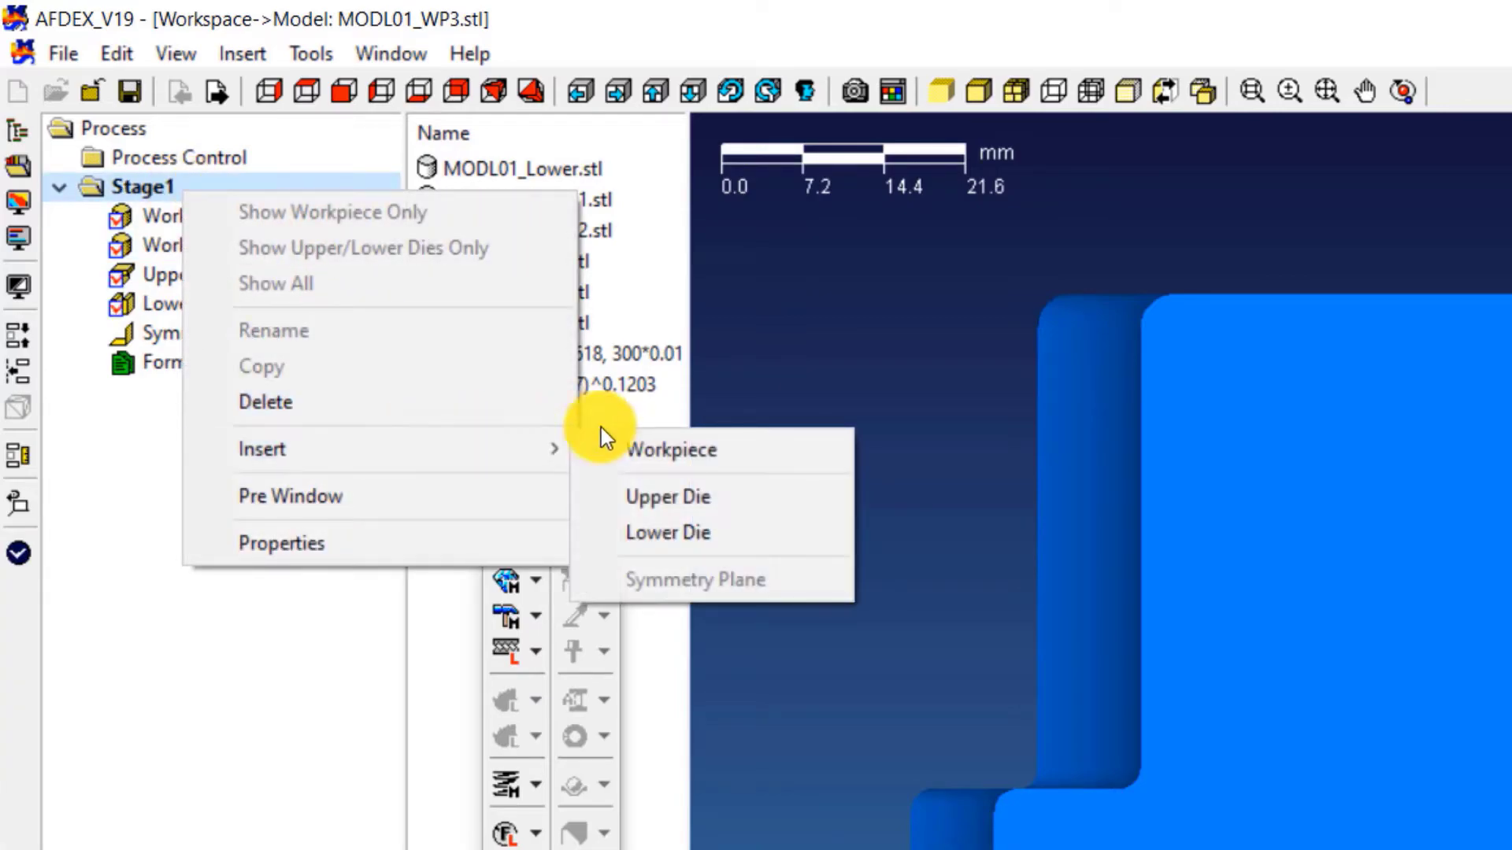
pyautogui.click(709, 441)
pyautogui.rightClick(169, 189)
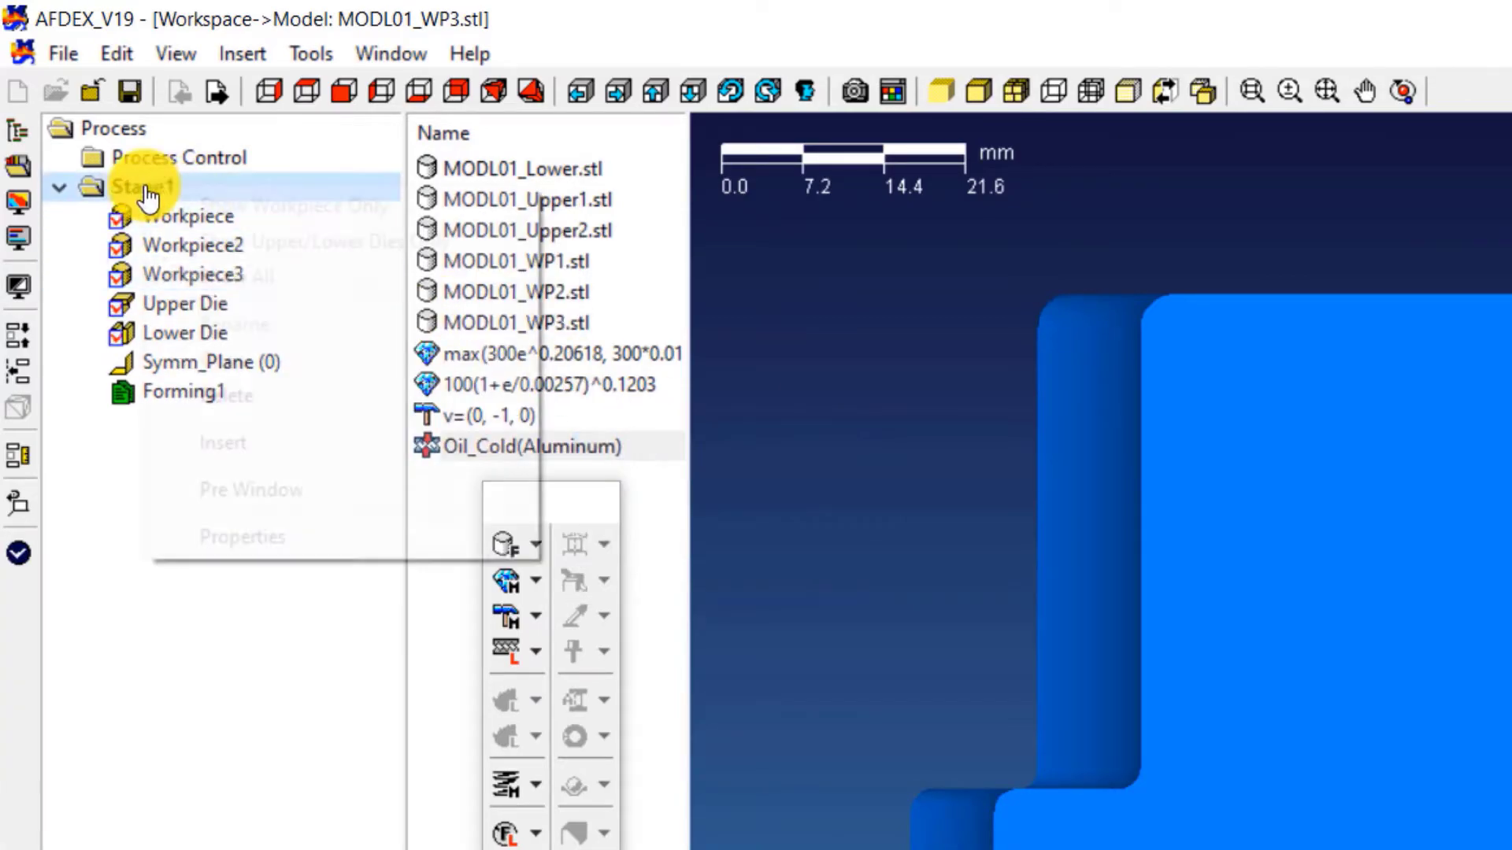
pyautogui.moveTo(310, 435)
pyautogui.click(658, 491)
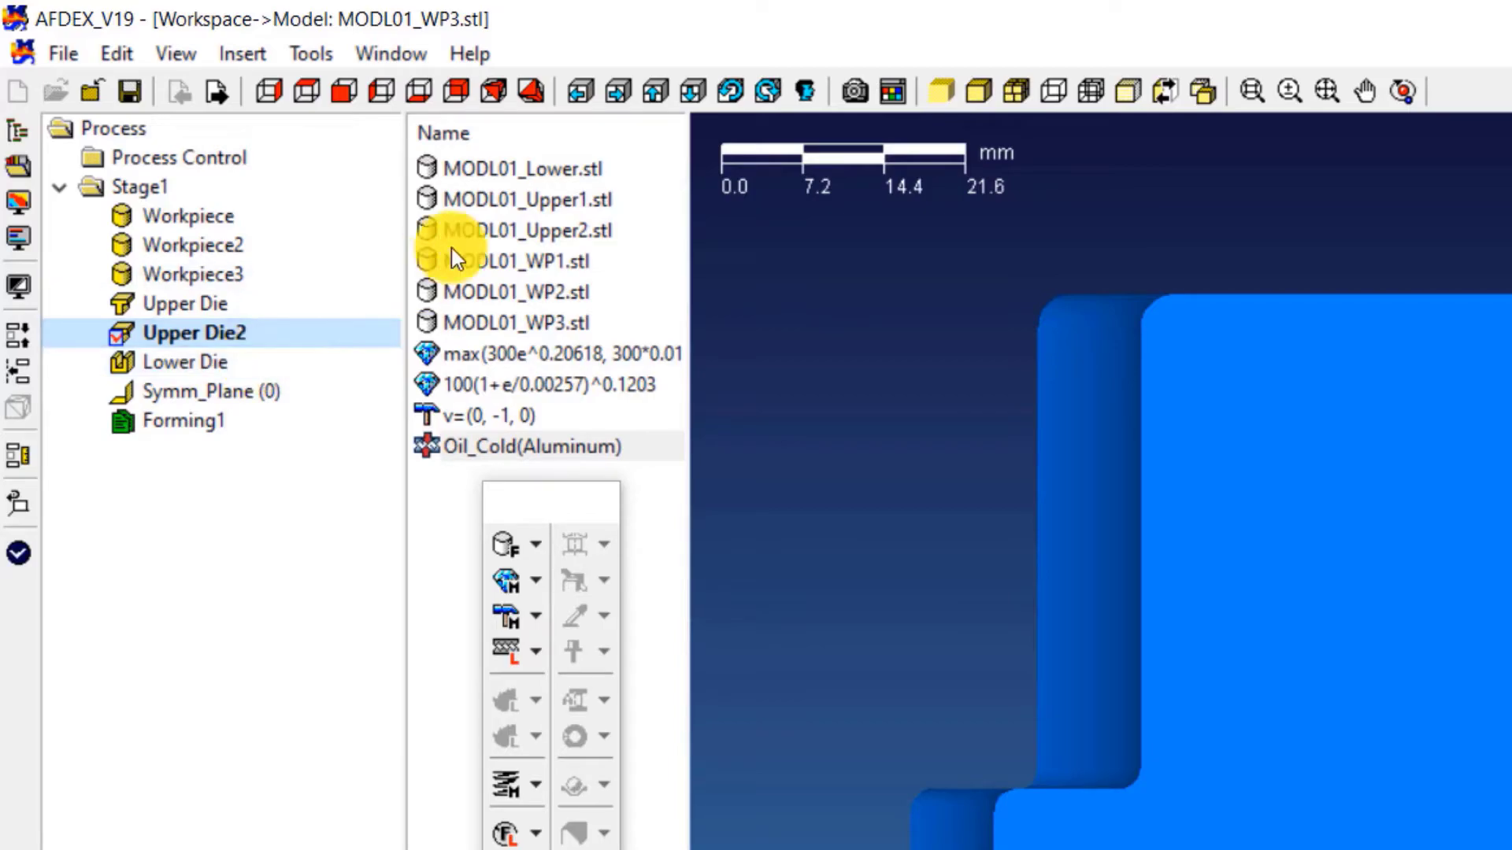
# Step: Assign MODL01_Lower, Upper1 and Upper2 STLs to Lower Die, Upper Die and Upper Die2
pyautogui.click(555, 167)
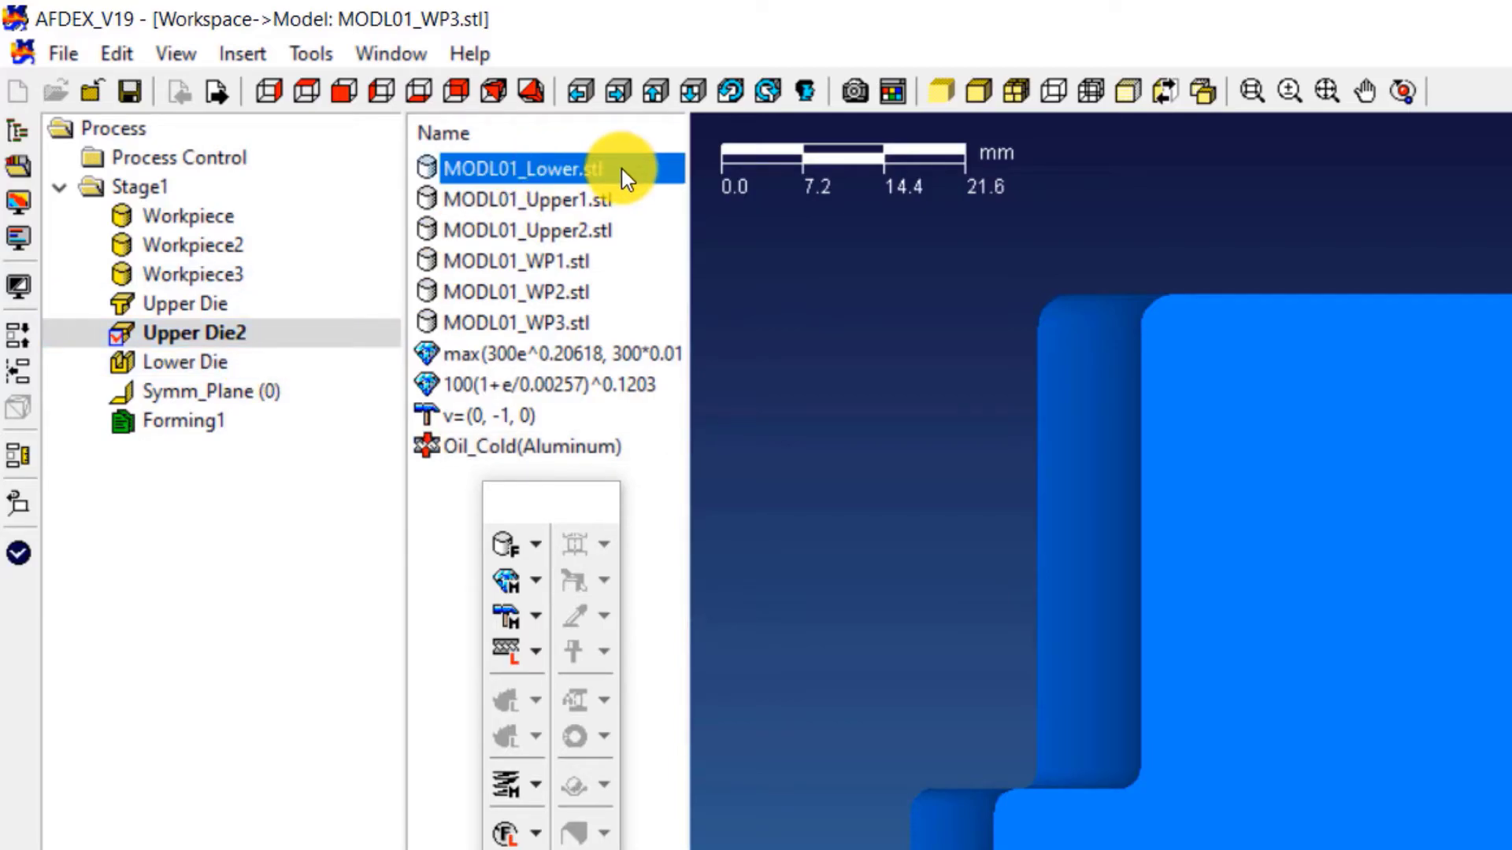
pyautogui.moveTo(621, 168); pyautogui.dragTo(221, 367)
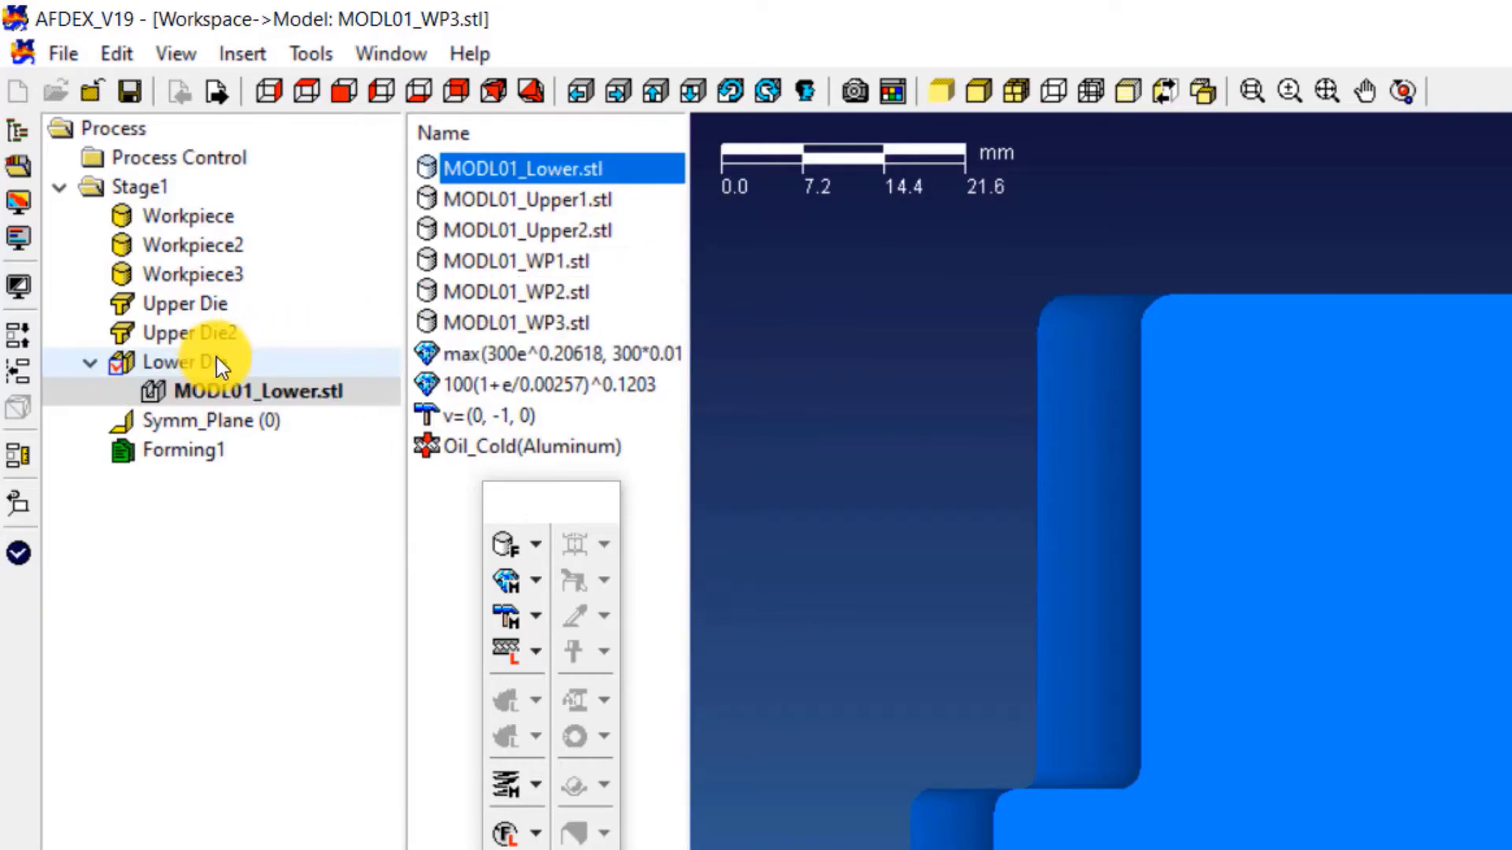
pyautogui.click(600, 205)
pyautogui.moveTo(640, 201); pyautogui.dragTo(223, 319)
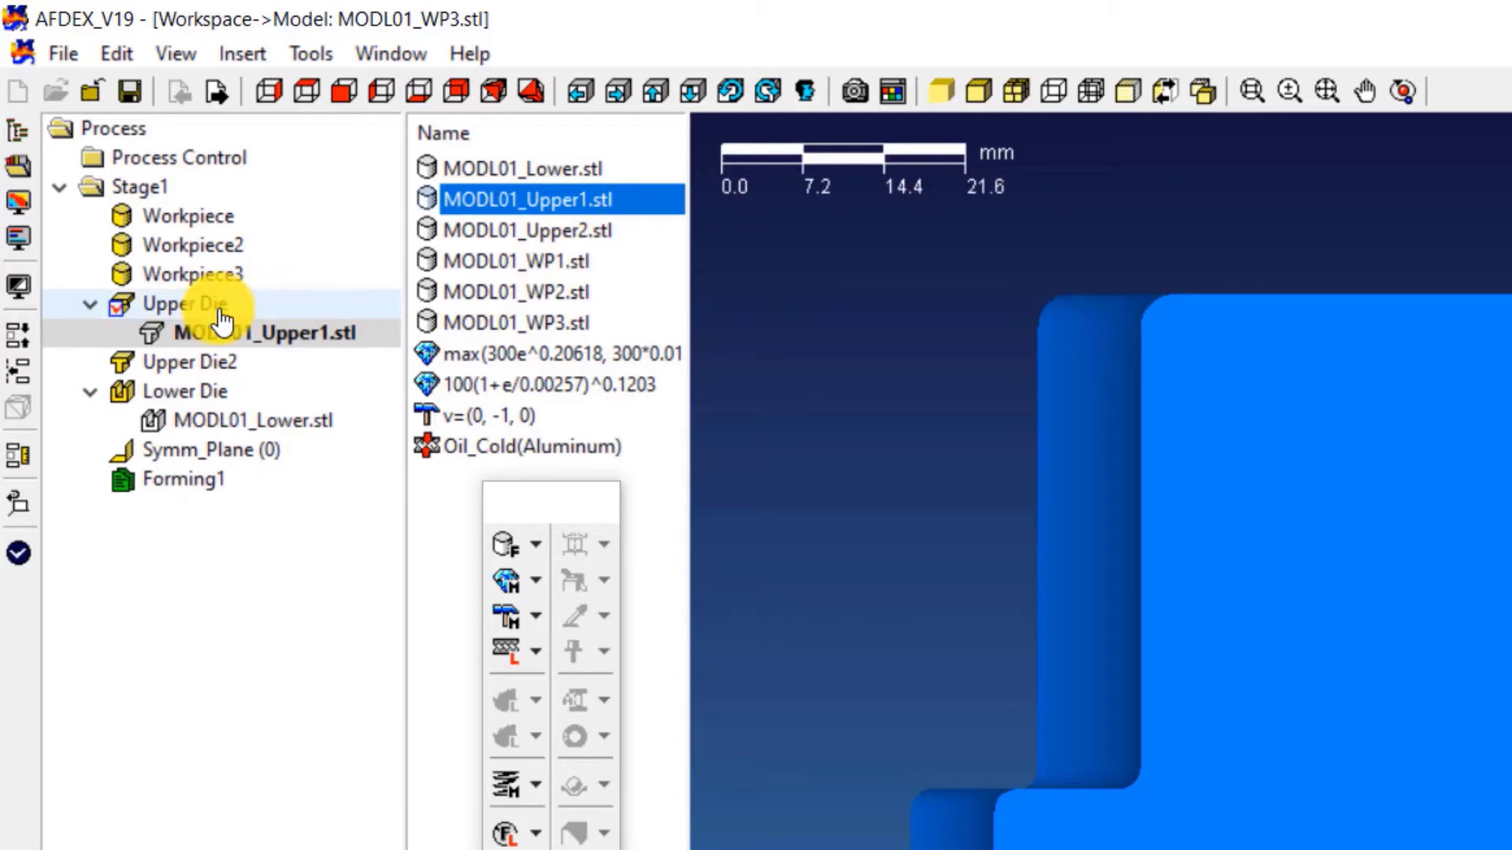
pyautogui.click(605, 234)
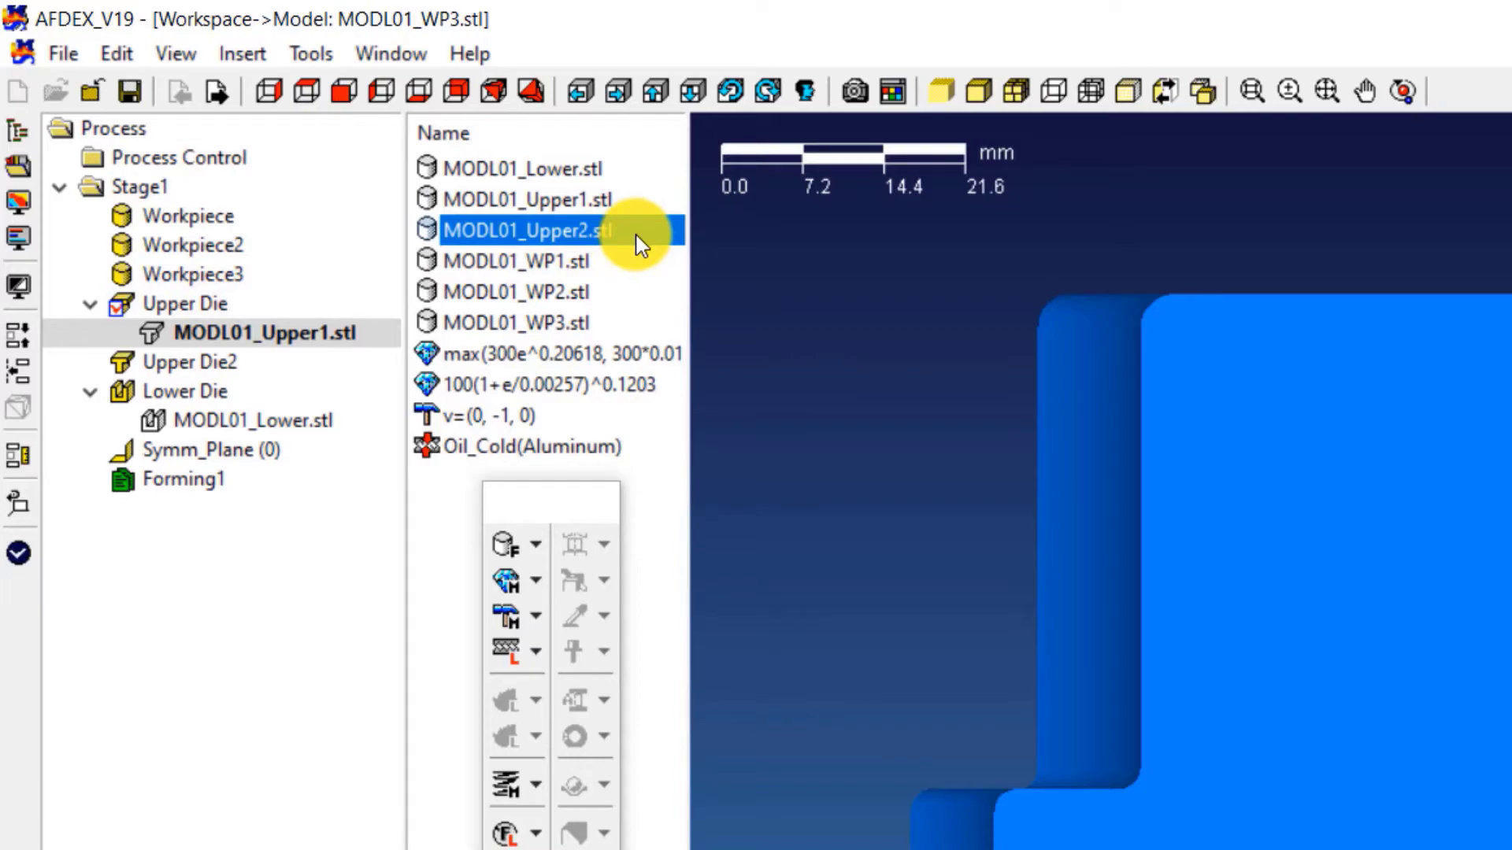
pyautogui.moveTo(640, 244); pyautogui.dragTo(190, 364)
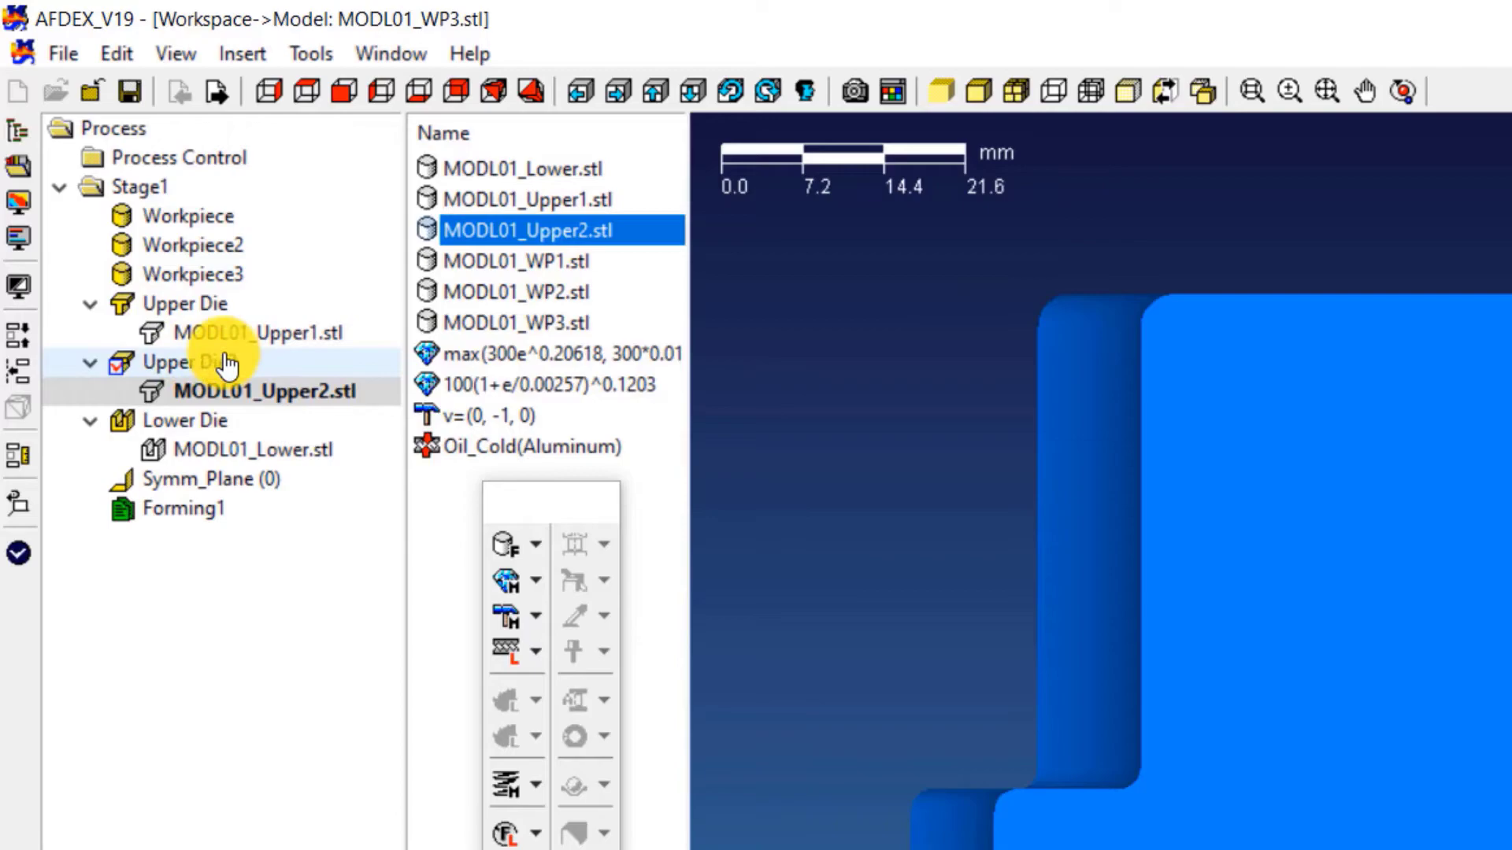
# Step: Assign MODL01_WP1, WP2 and WP3 STLs to Workpiece, Workpiece2 and Workpiece3
pyautogui.click(536, 264)
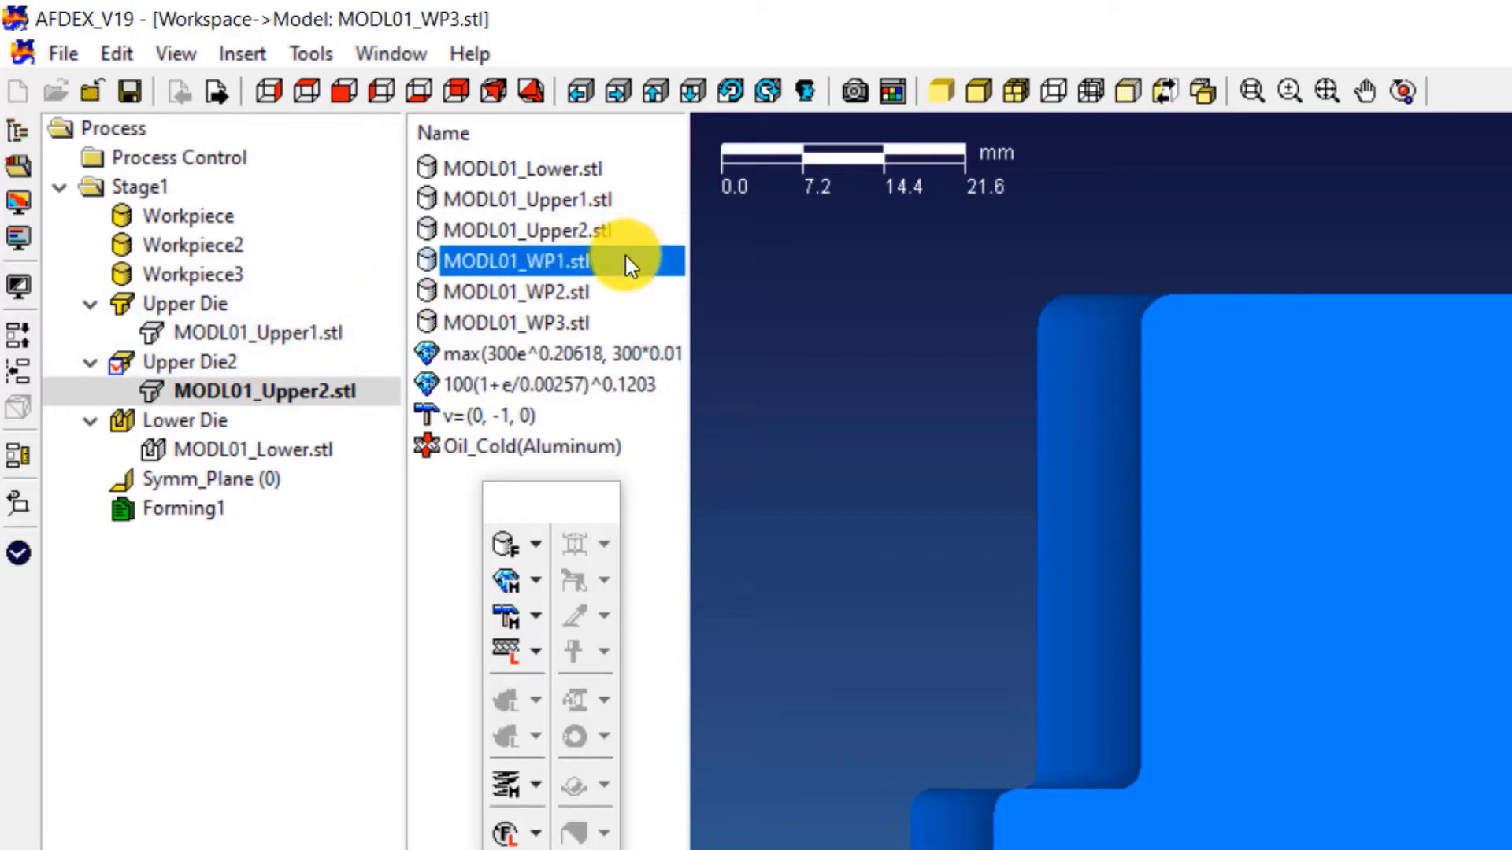
pyautogui.moveTo(617, 263); pyautogui.dragTo(202, 226)
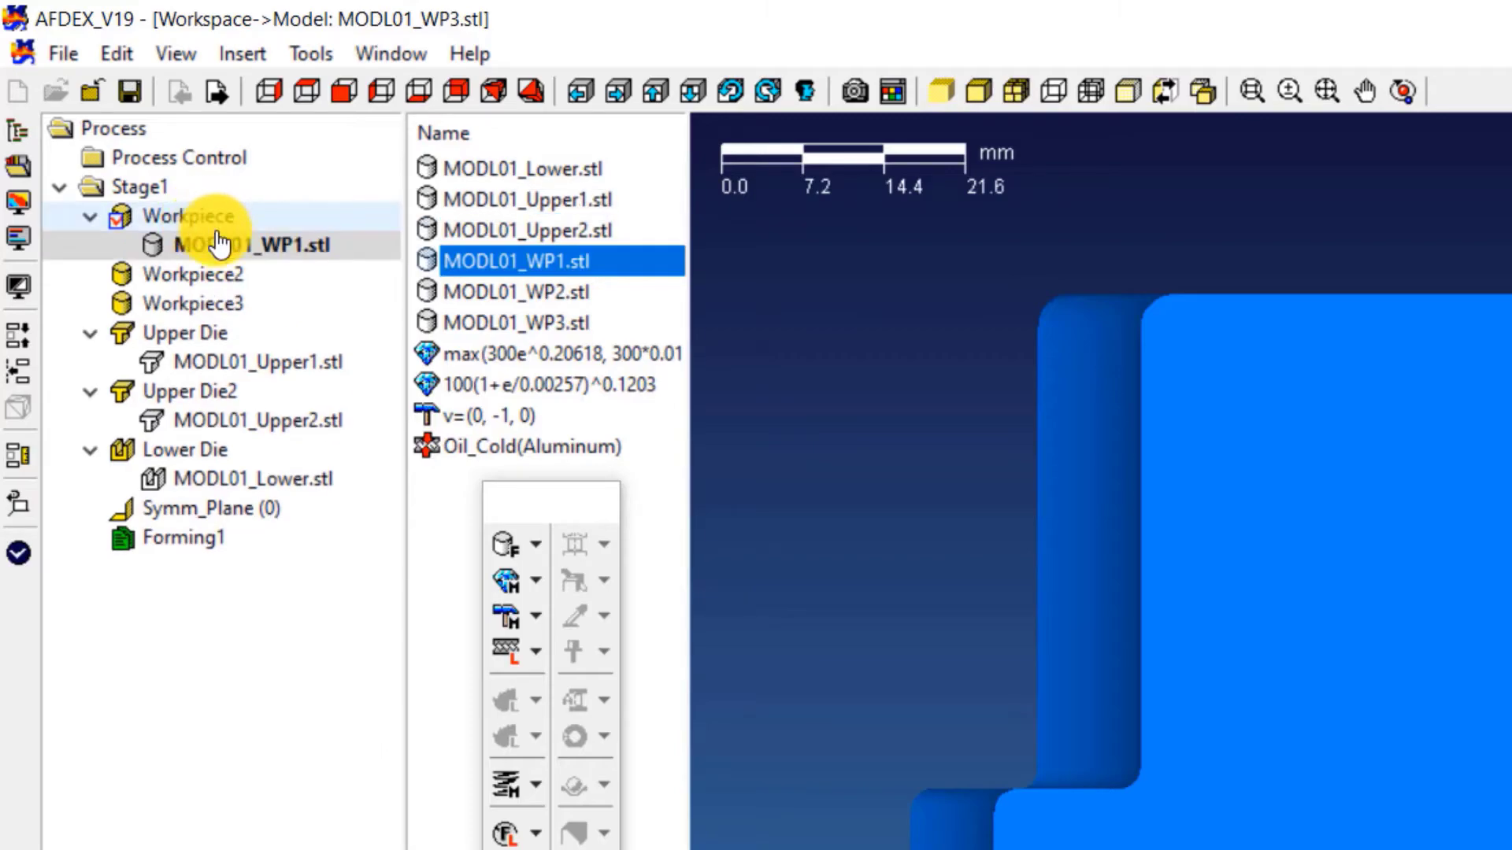
pyautogui.click(564, 296)
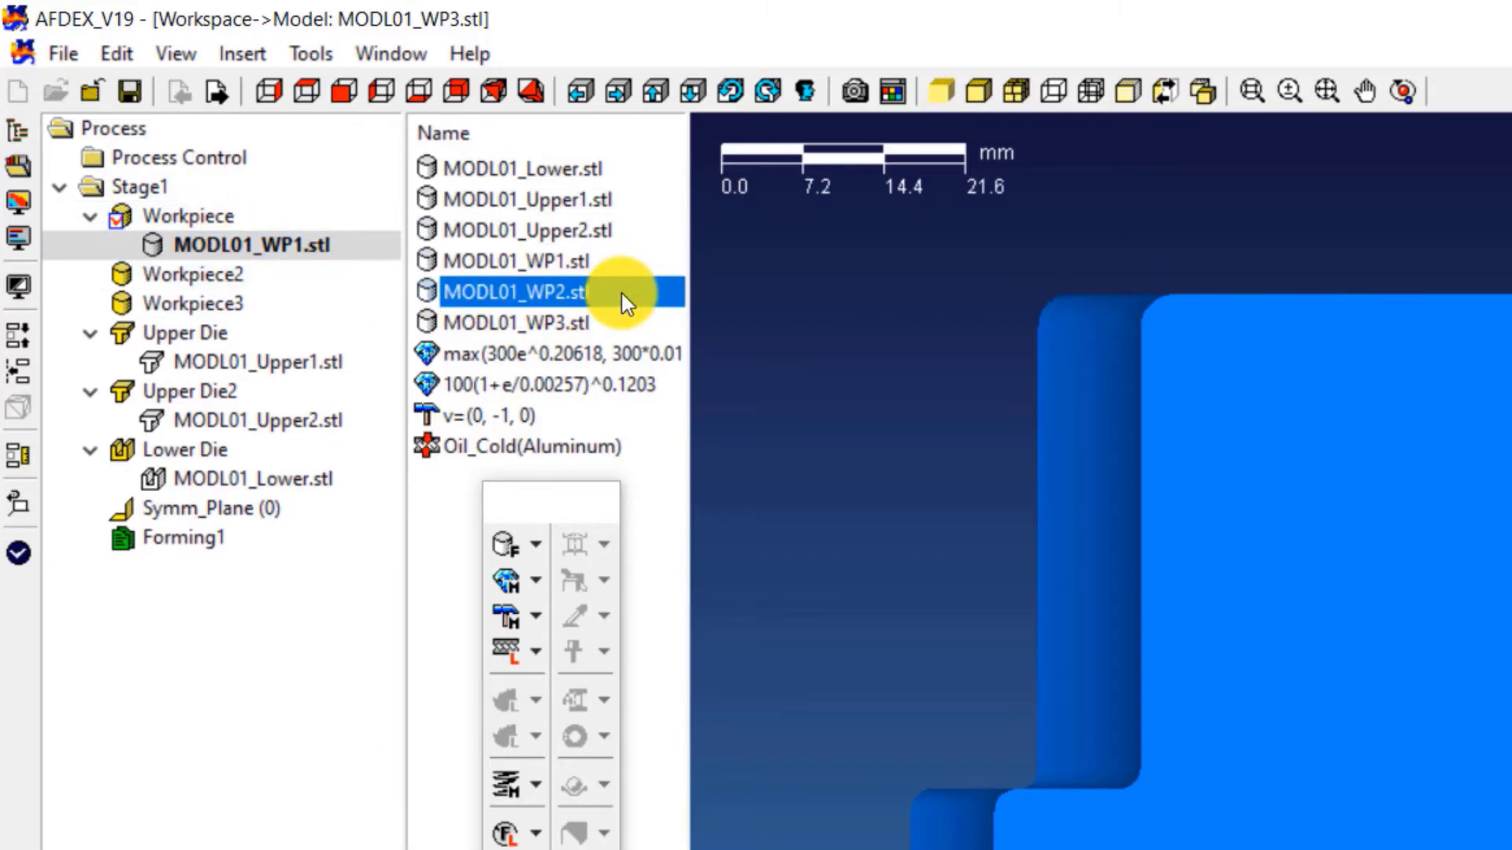
pyautogui.moveTo(622, 293); pyautogui.dragTo(203, 292)
pyautogui.click(509, 323)
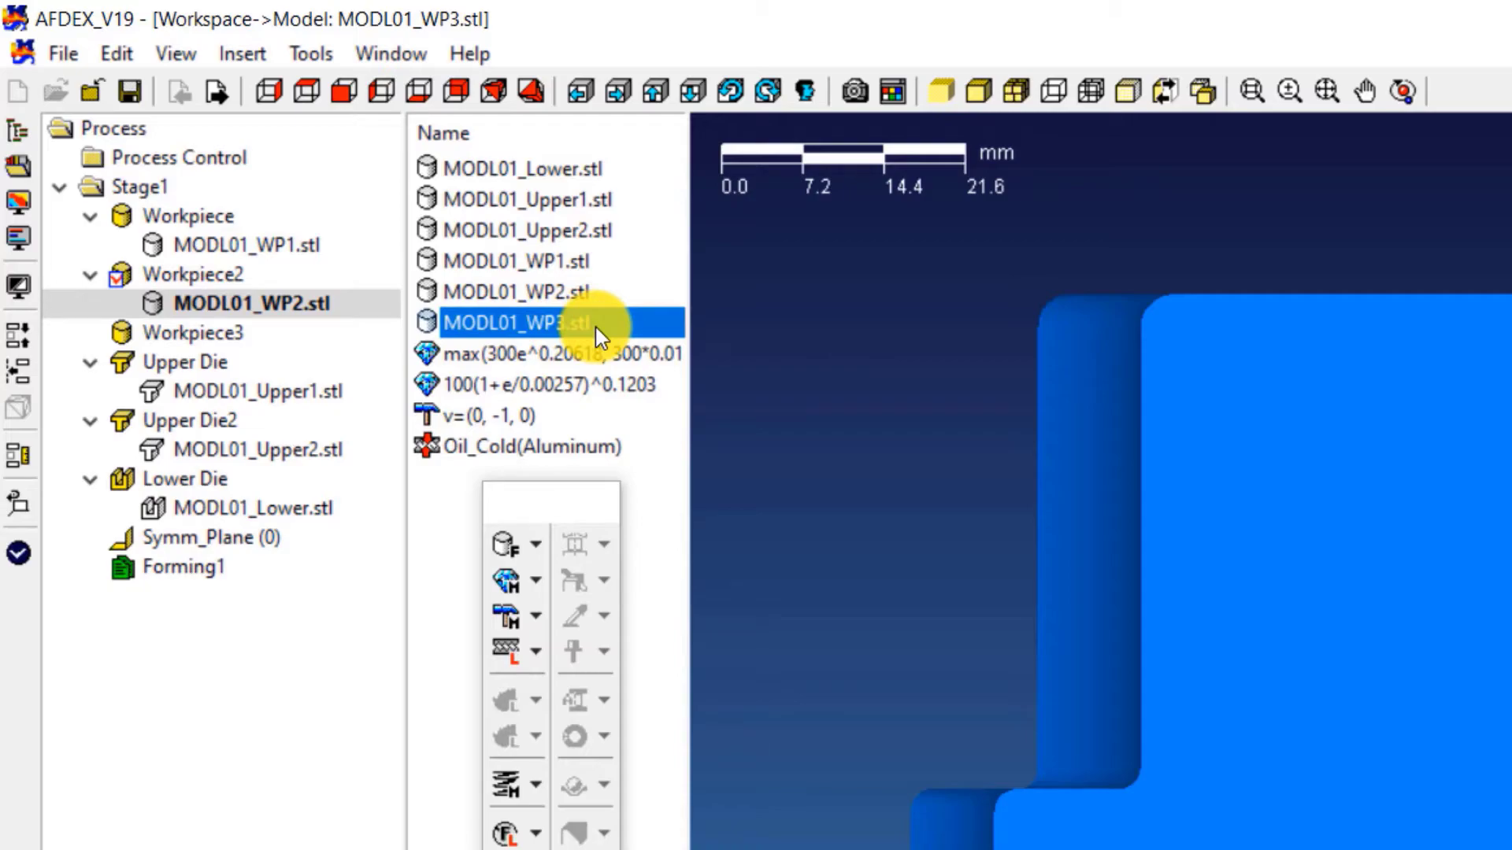
pyautogui.moveTo(595, 328); pyautogui.dragTo(206, 339)
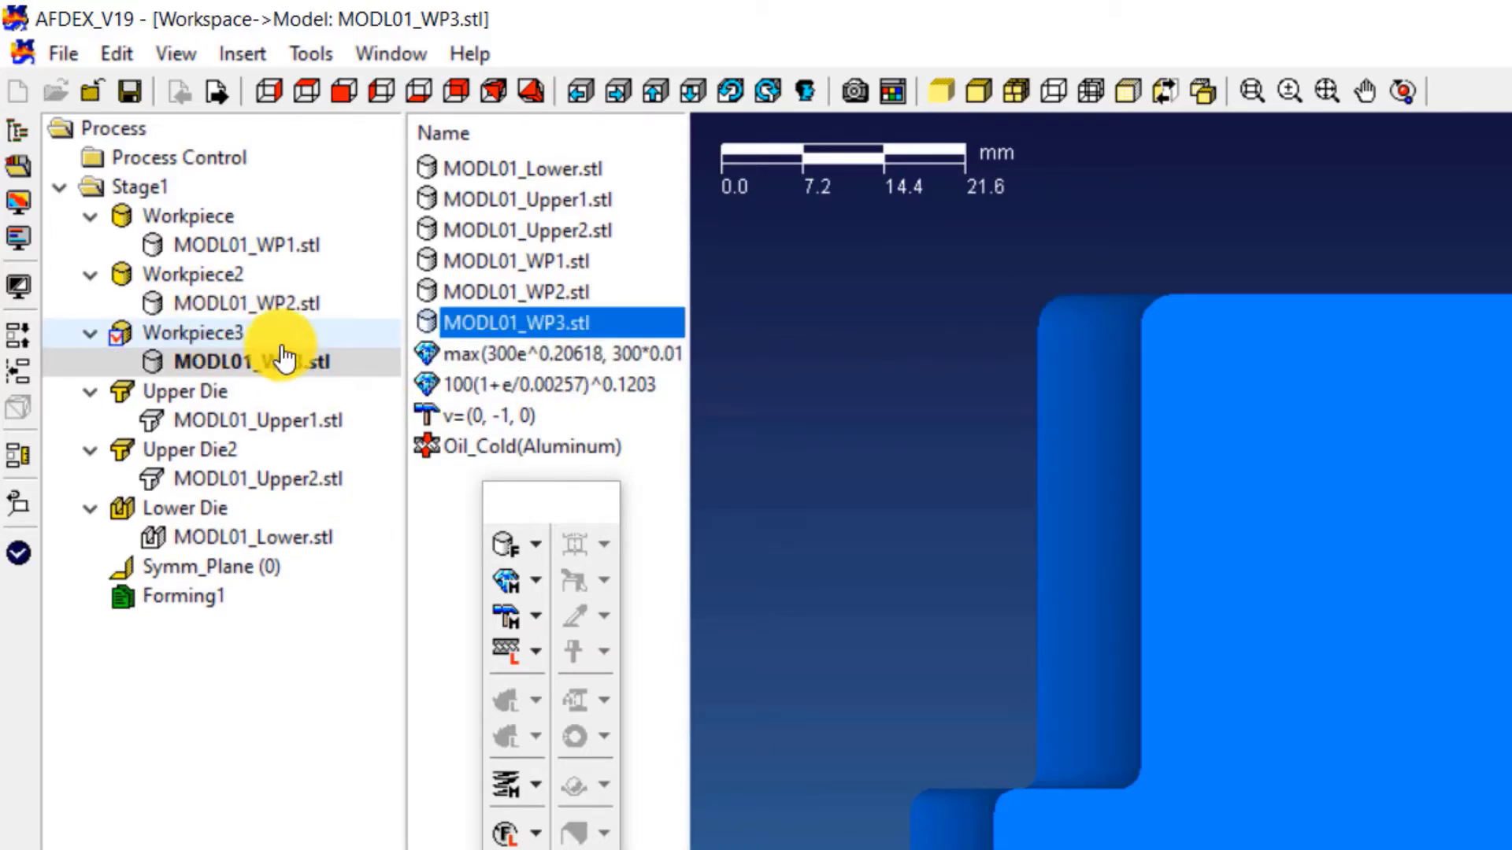
# Step: Give Workpiece and Workpiece2 the first material, and Workpiece3 the 100(1+e/0.00257)^0.1203 material
pyautogui.click(525, 356)
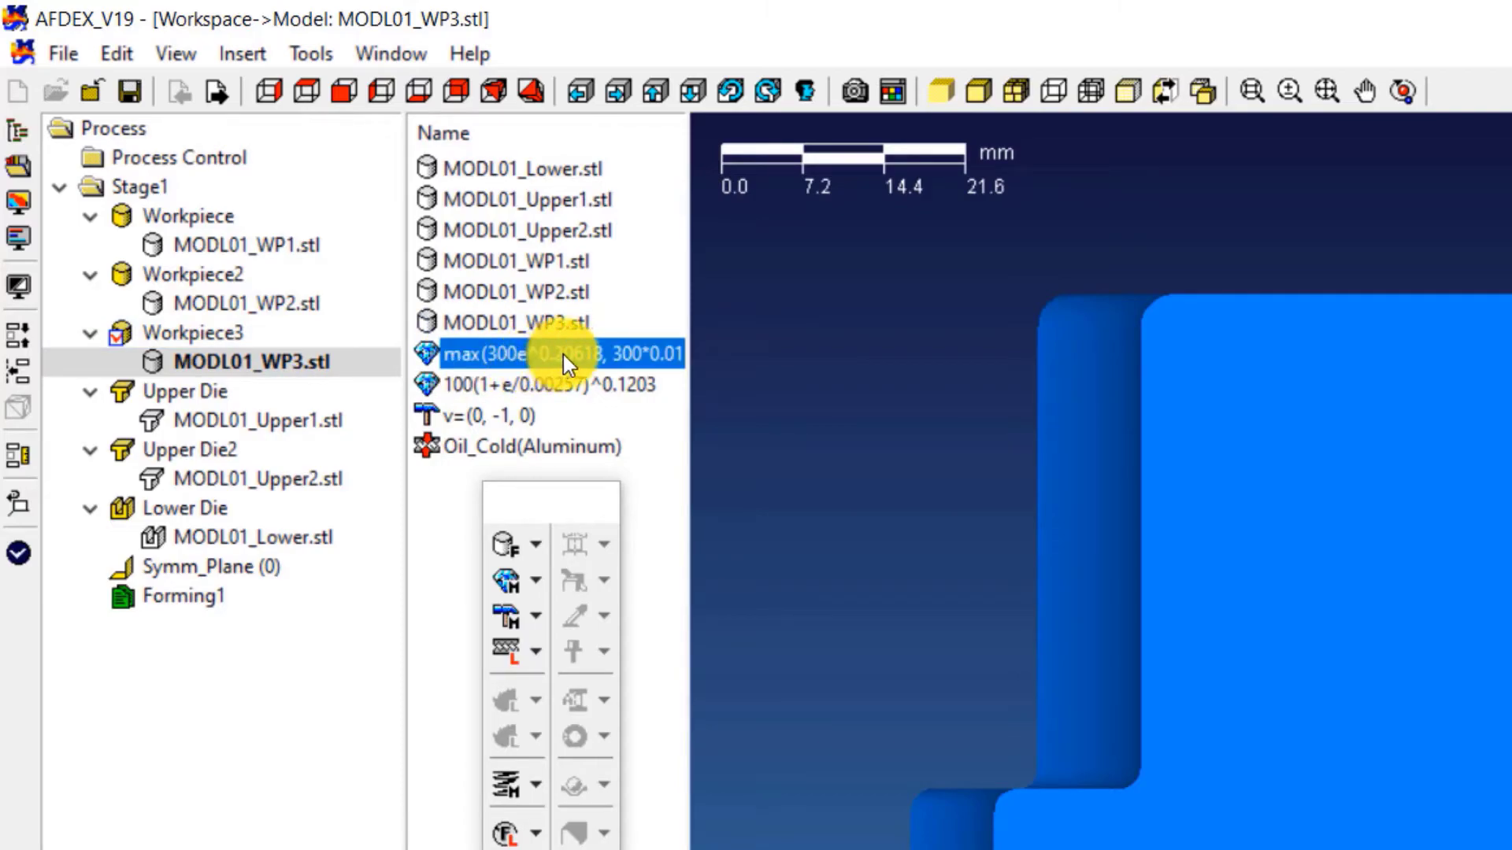
pyautogui.moveTo(564, 354); pyautogui.dragTo(207, 236)
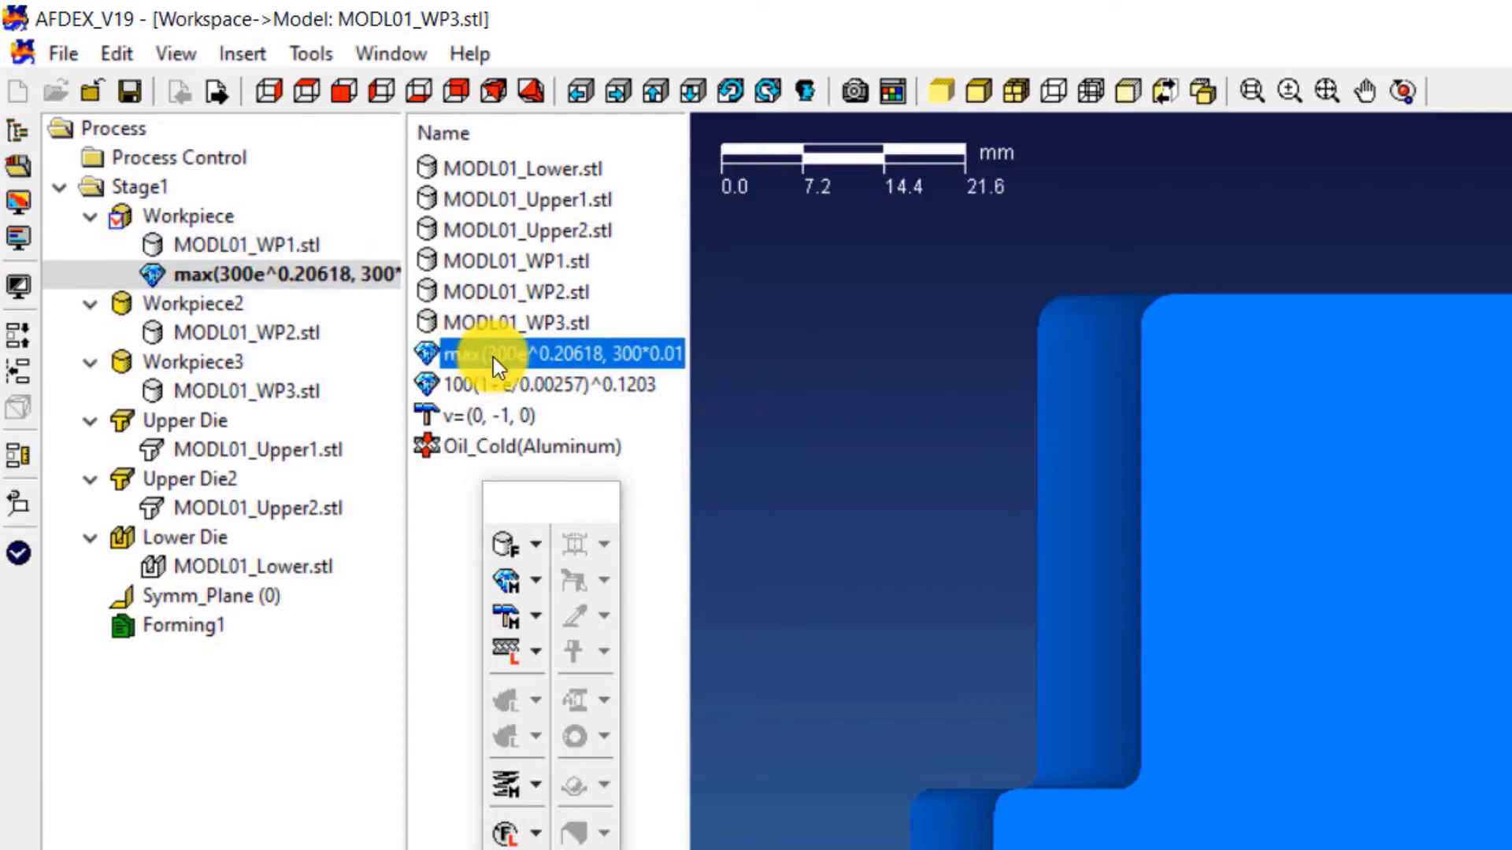
pyautogui.moveTo(493, 357); pyautogui.dragTo(234, 340)
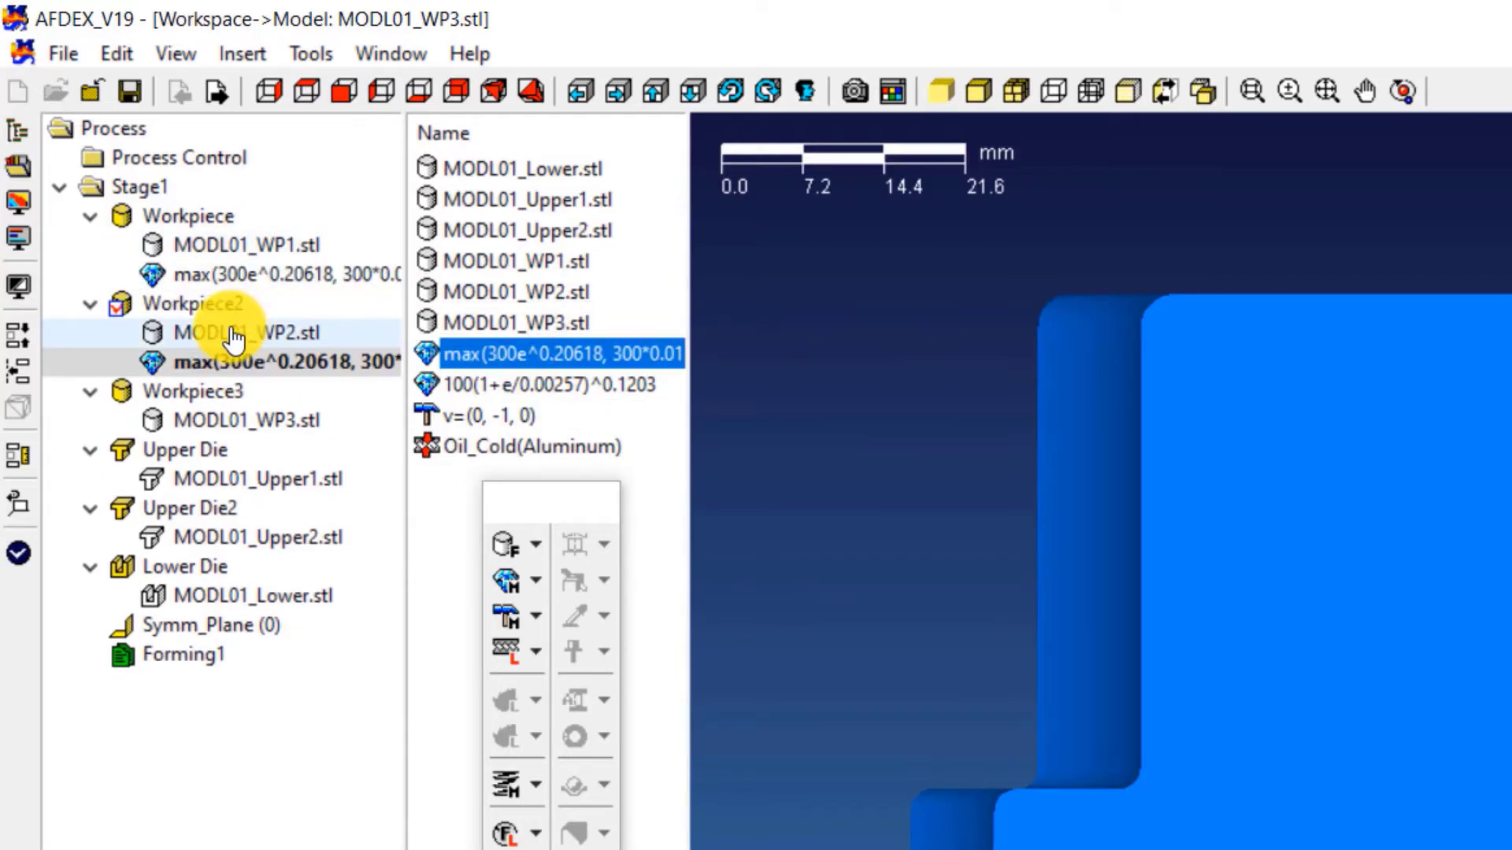
pyautogui.click(489, 389)
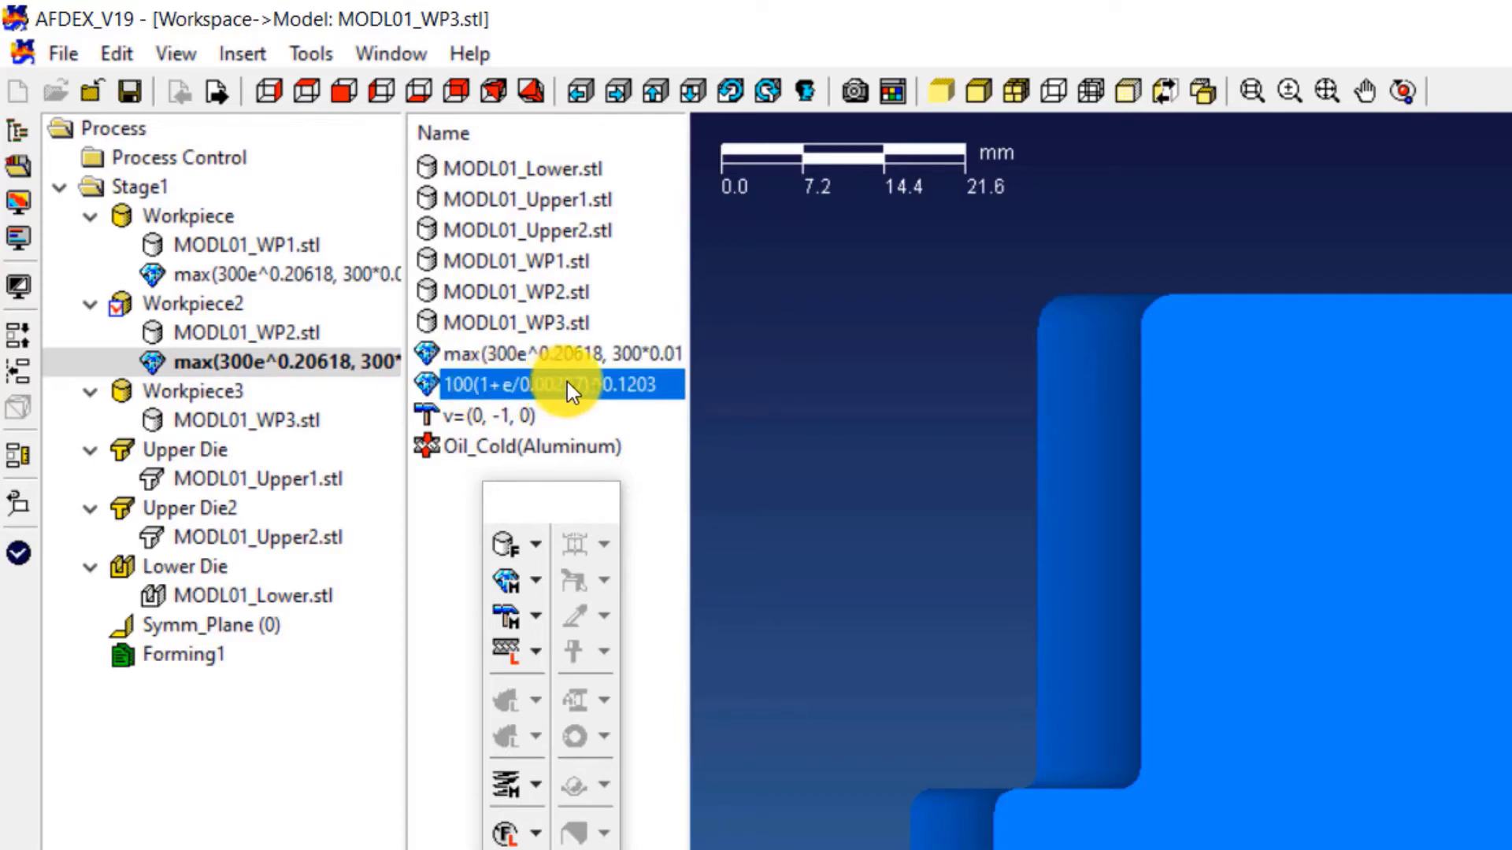
pyautogui.moveTo(578, 385); pyautogui.dragTo(235, 436)
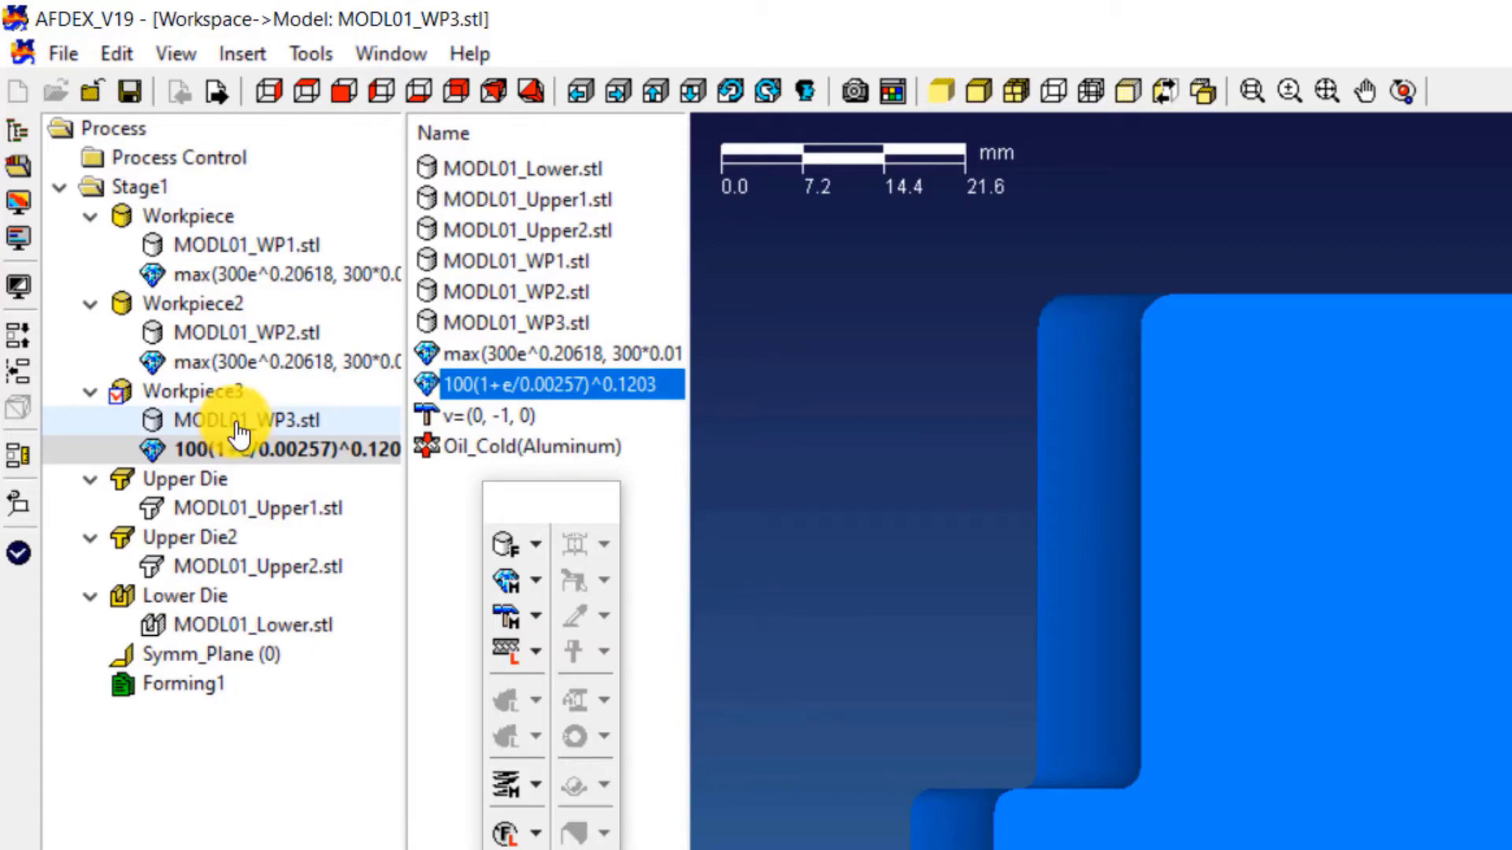
# Step: Give Upper Die the v=(0, -1, 0) motion and apply Oil_Cold(Aluminum) friction to all dies
pyautogui.click(482, 418)
pyautogui.moveTo(496, 428); pyautogui.dragTo(265, 521)
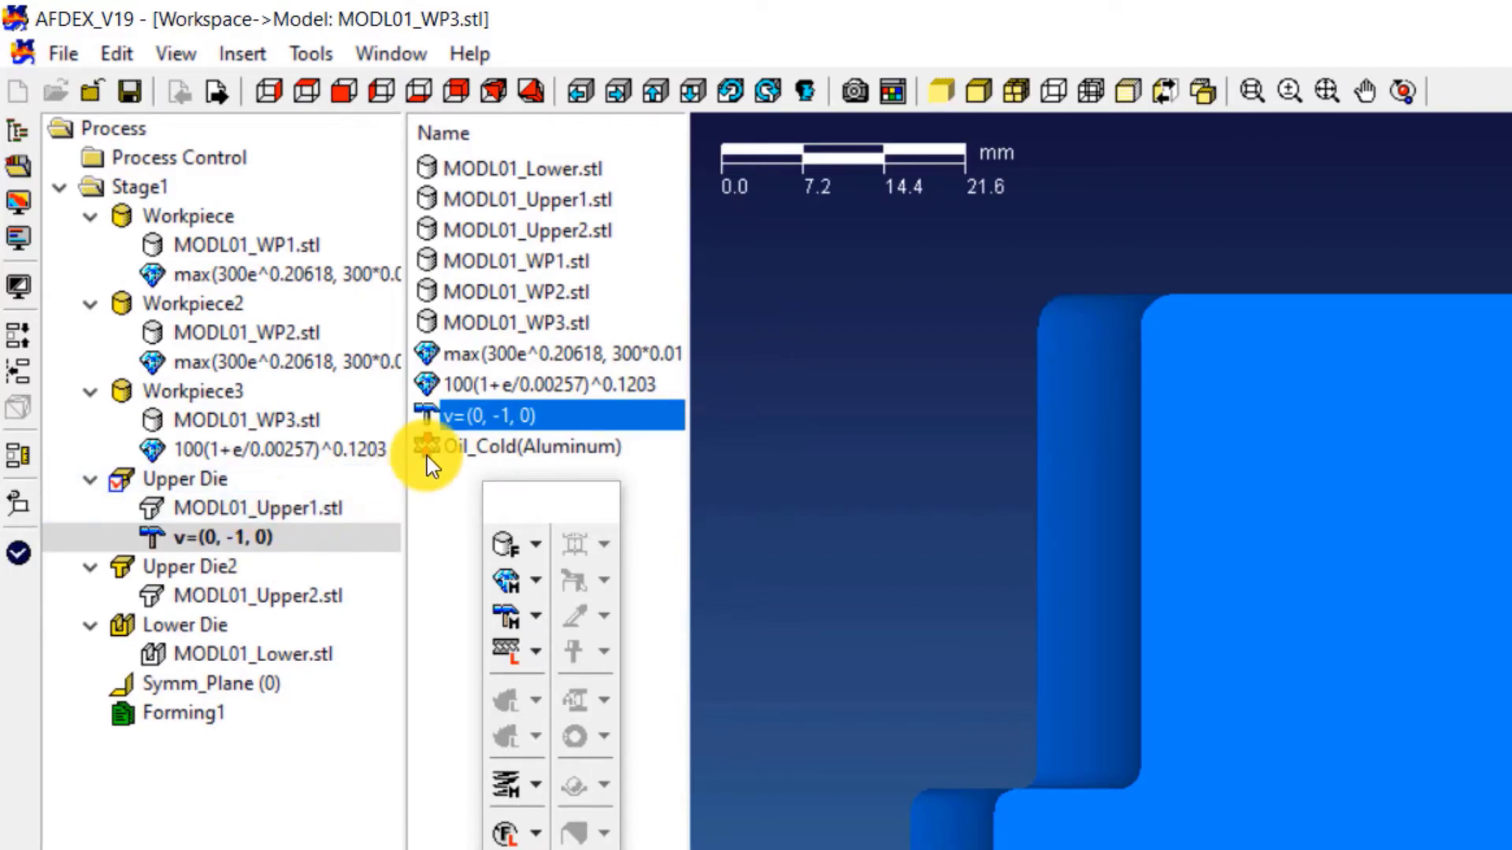
pyautogui.click(452, 452)
pyautogui.rightClick(452, 456)
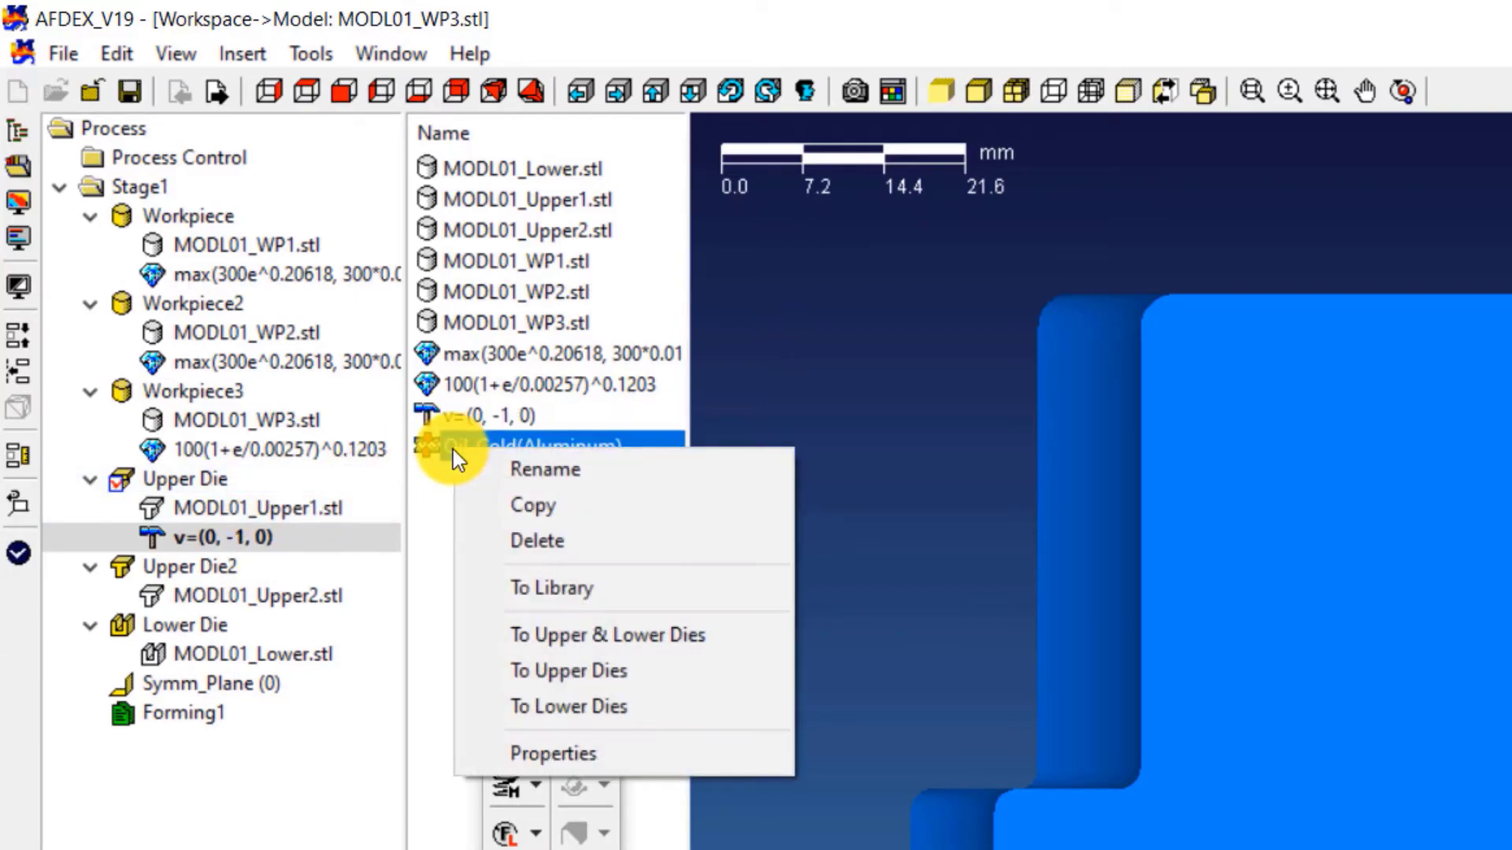
pyautogui.click(615, 635)
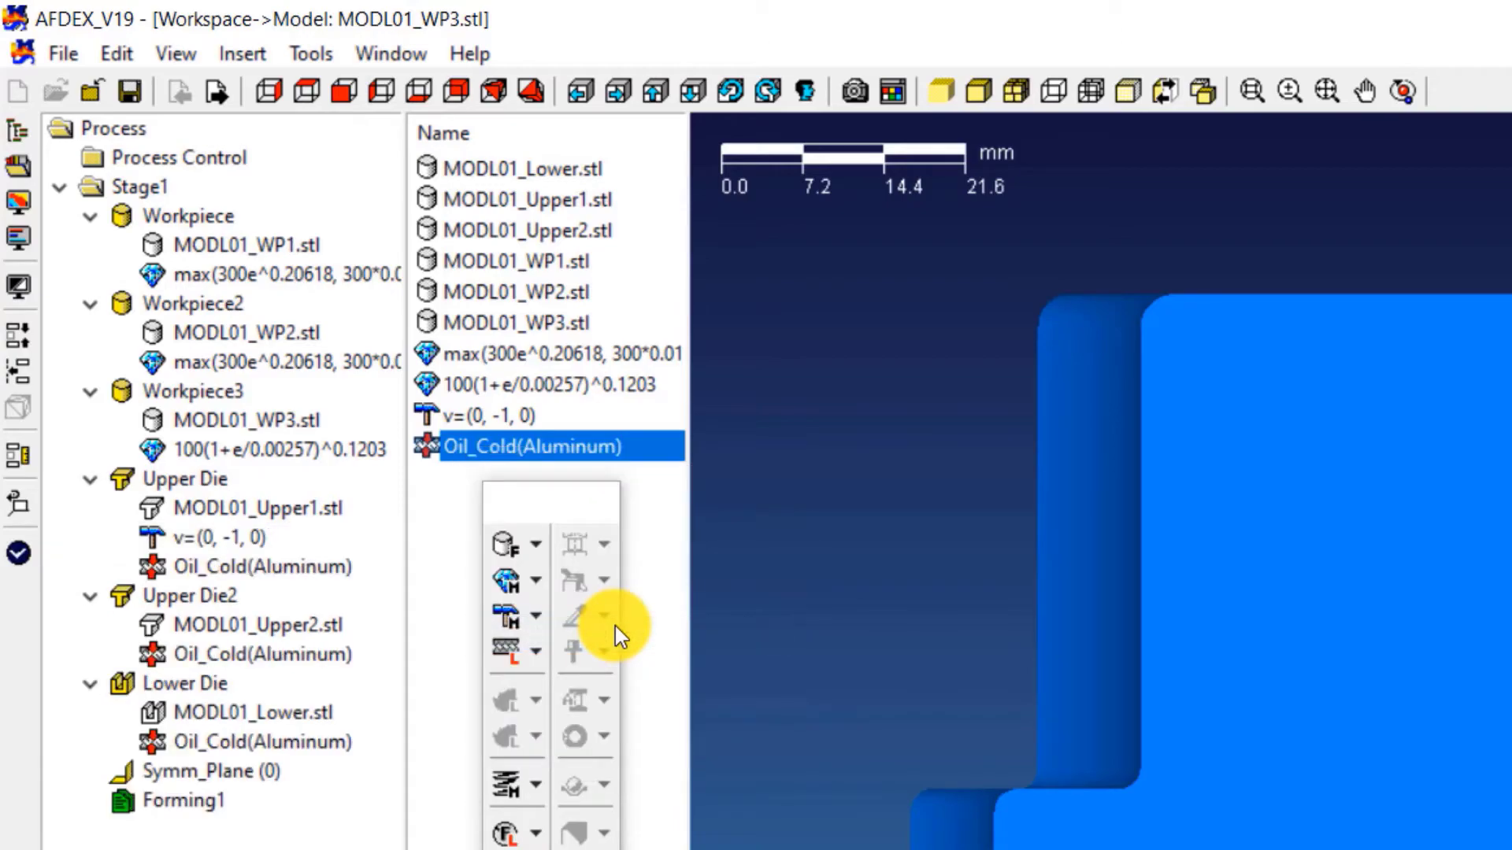
pyautogui.moveTo(578, 513); pyautogui.dragTo(580, 633)
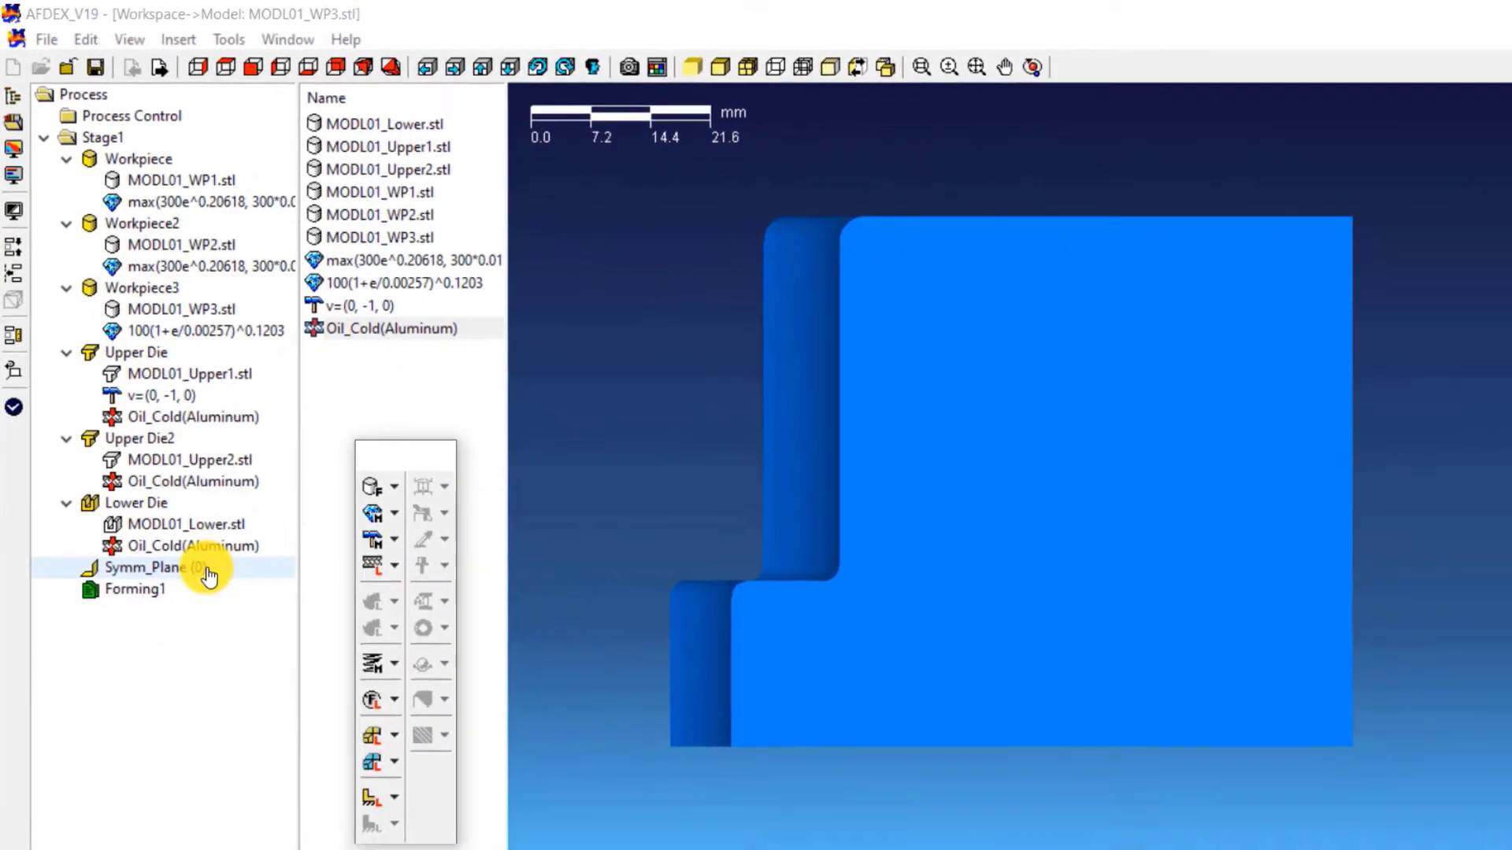
# Step: Mark the sector model's two cut faces as symmetry planes
pyautogui.doubleClick(207, 571)
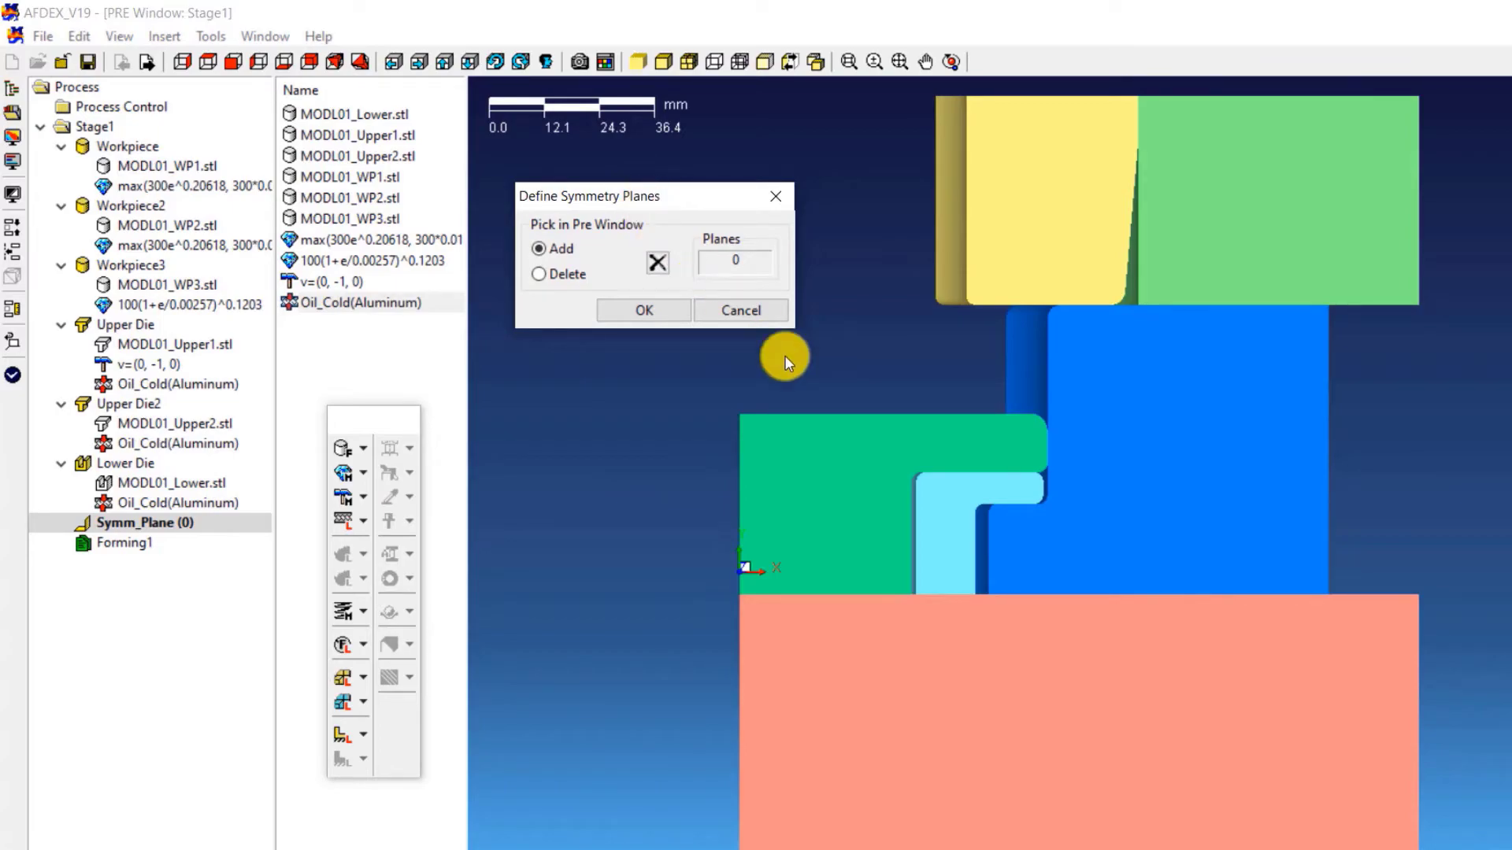
pyautogui.moveTo(828, 356)
pyautogui.mouseDown(button='middle')
pyautogui.moveTo(895, 418)
pyautogui.moveTo(1054, 461)
pyautogui.moveTo(1074, 545)
pyautogui.mouseUp(button='middle')
pyautogui.click(1074, 545)
pyautogui.moveTo(1296, 513); pyautogui.dragTo(1346, 516, button='middle')
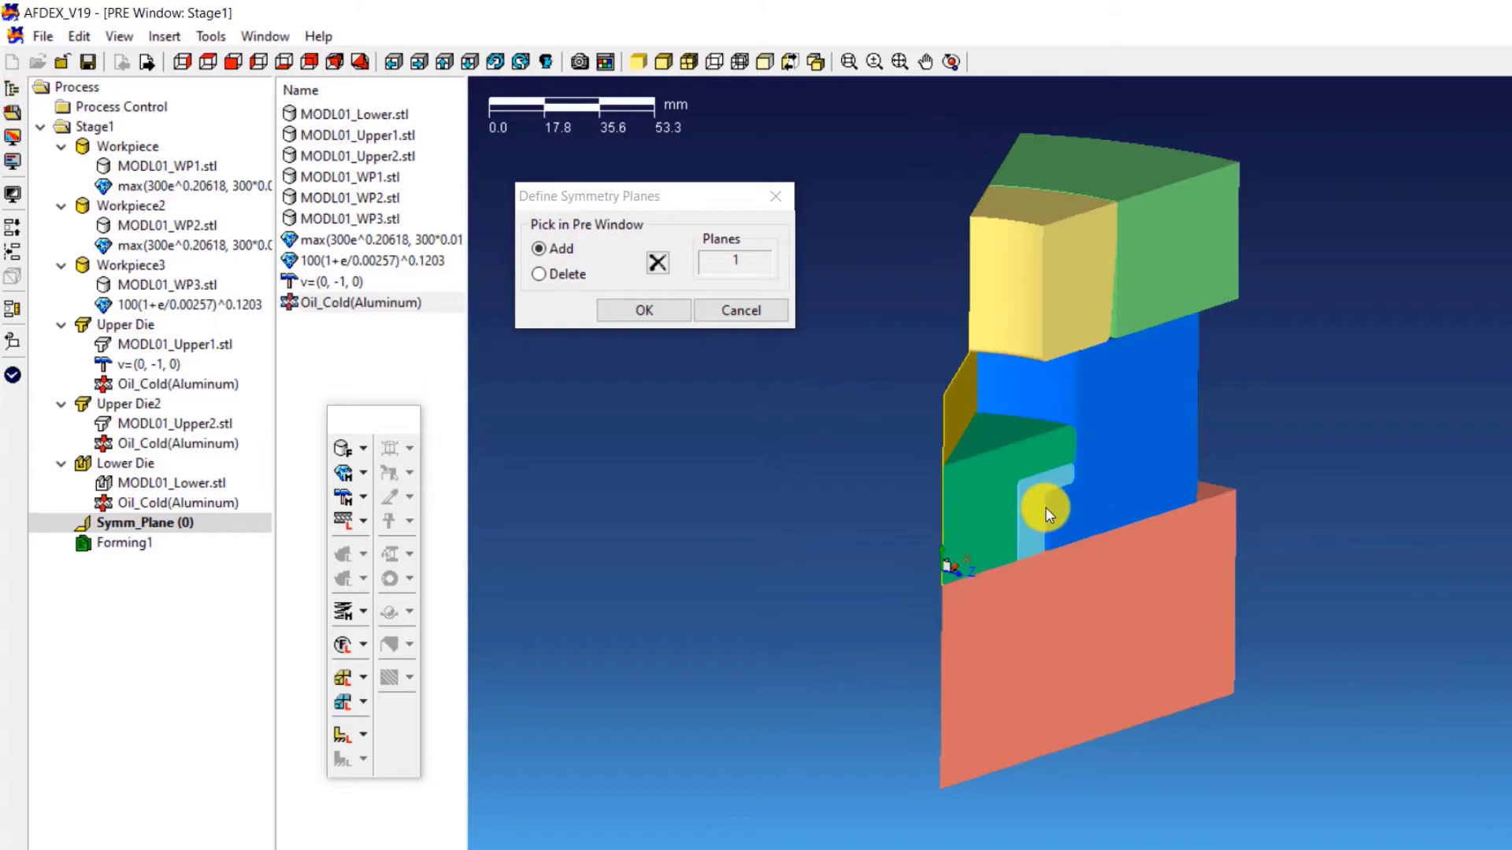
pyautogui.click(1047, 513)
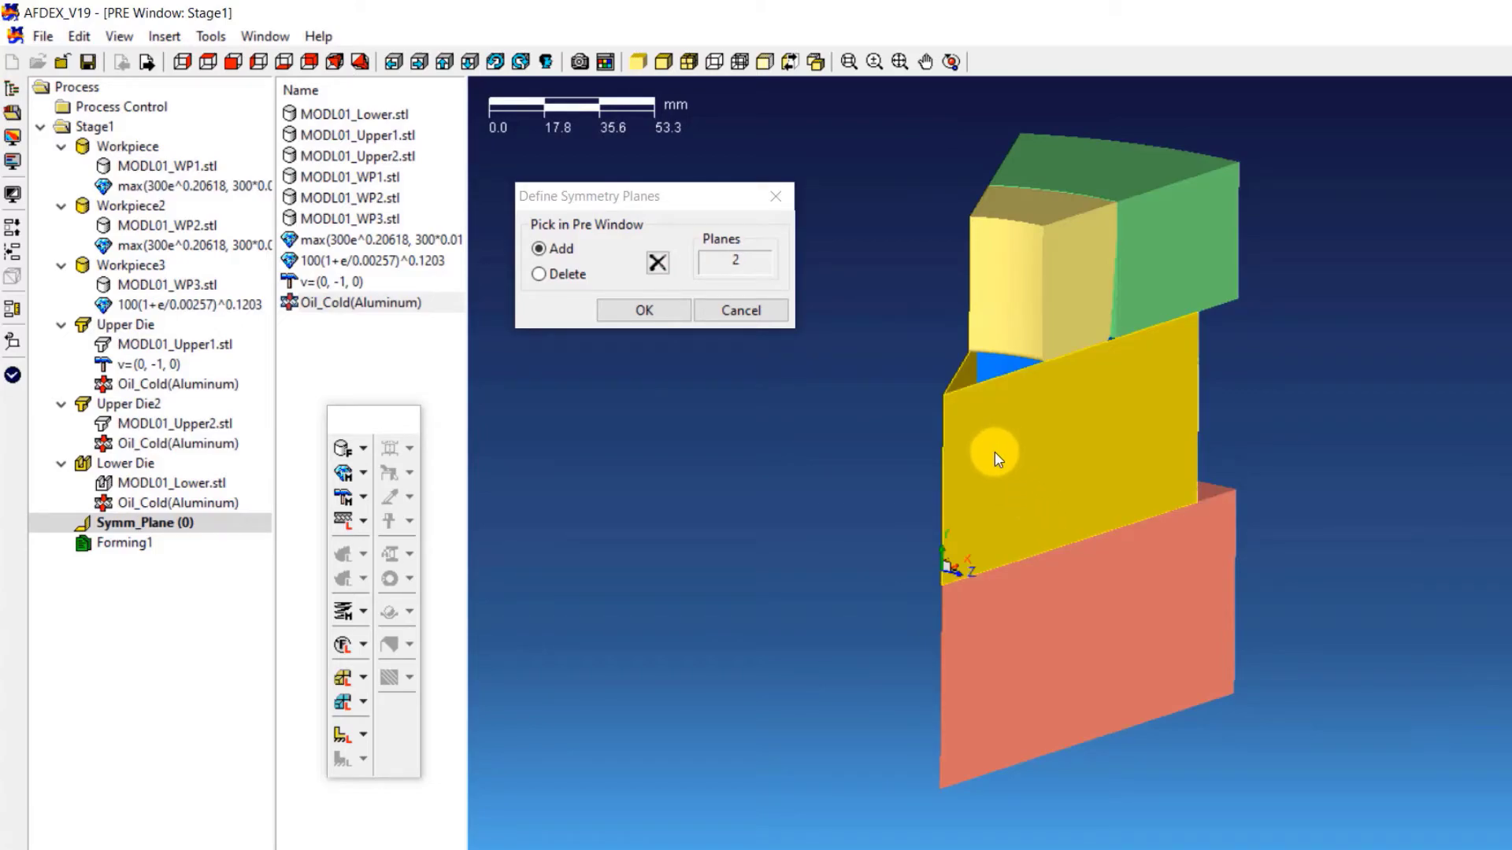
pyautogui.click(655, 311)
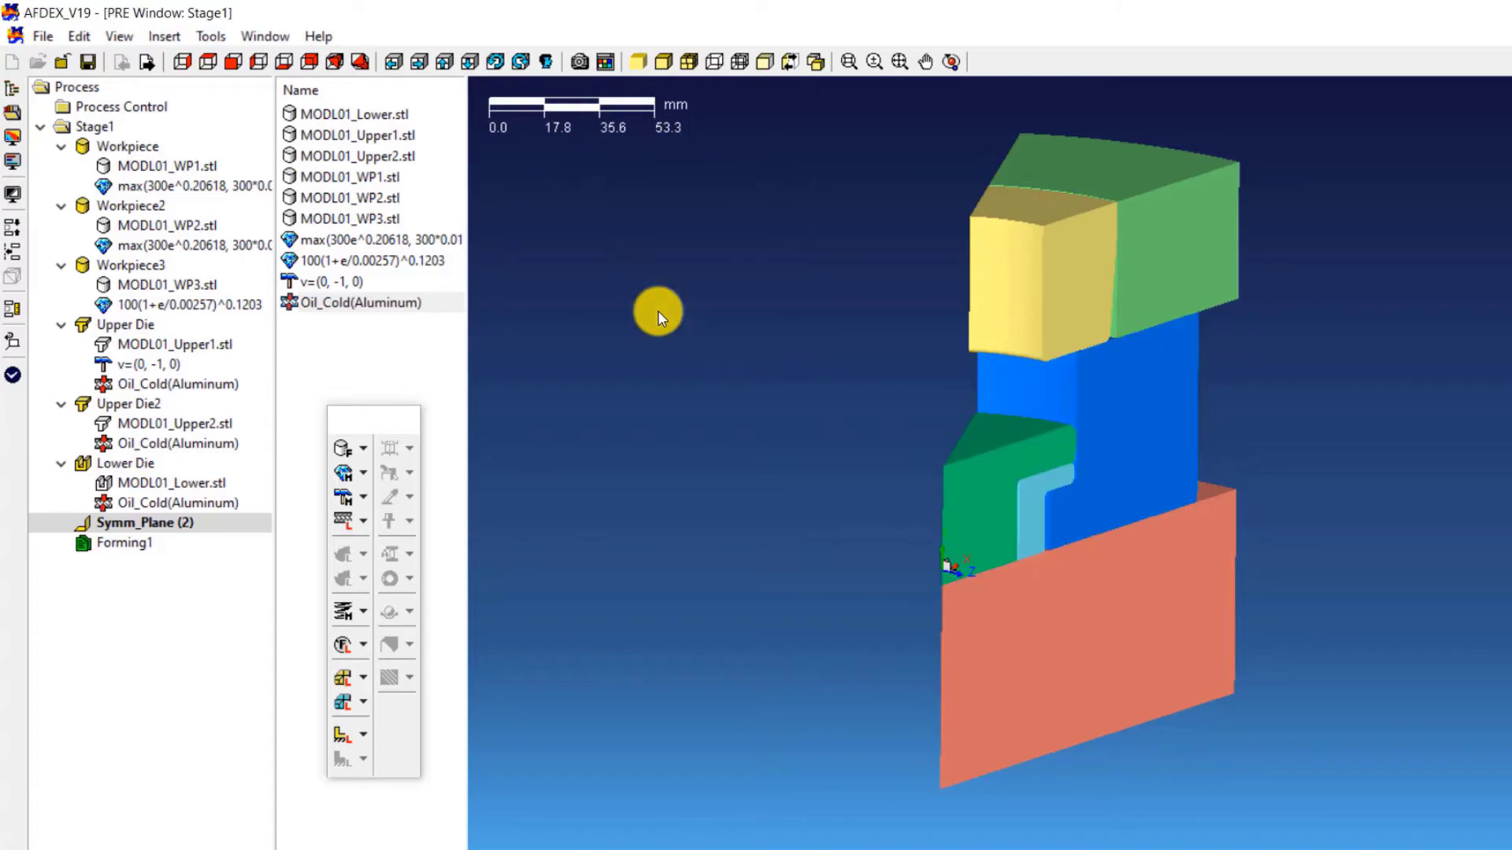
pyautogui.scroll(2, 1198, 534)
pyautogui.scroll(-2, 950, 611)
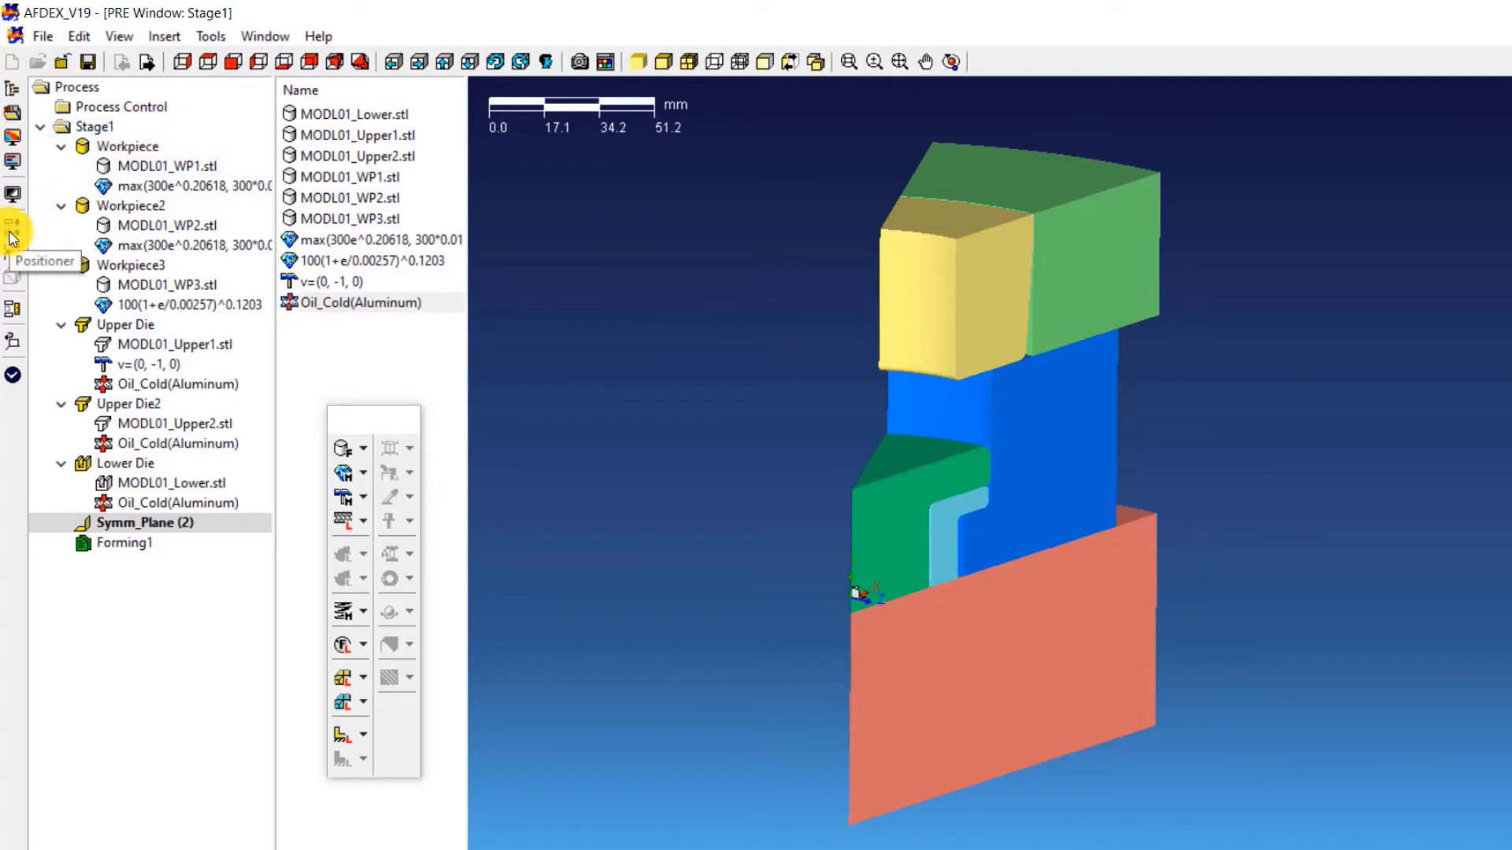
# Step: Run the Positioner on Stage1 with Auto positioning
pyautogui.click(116, 133)
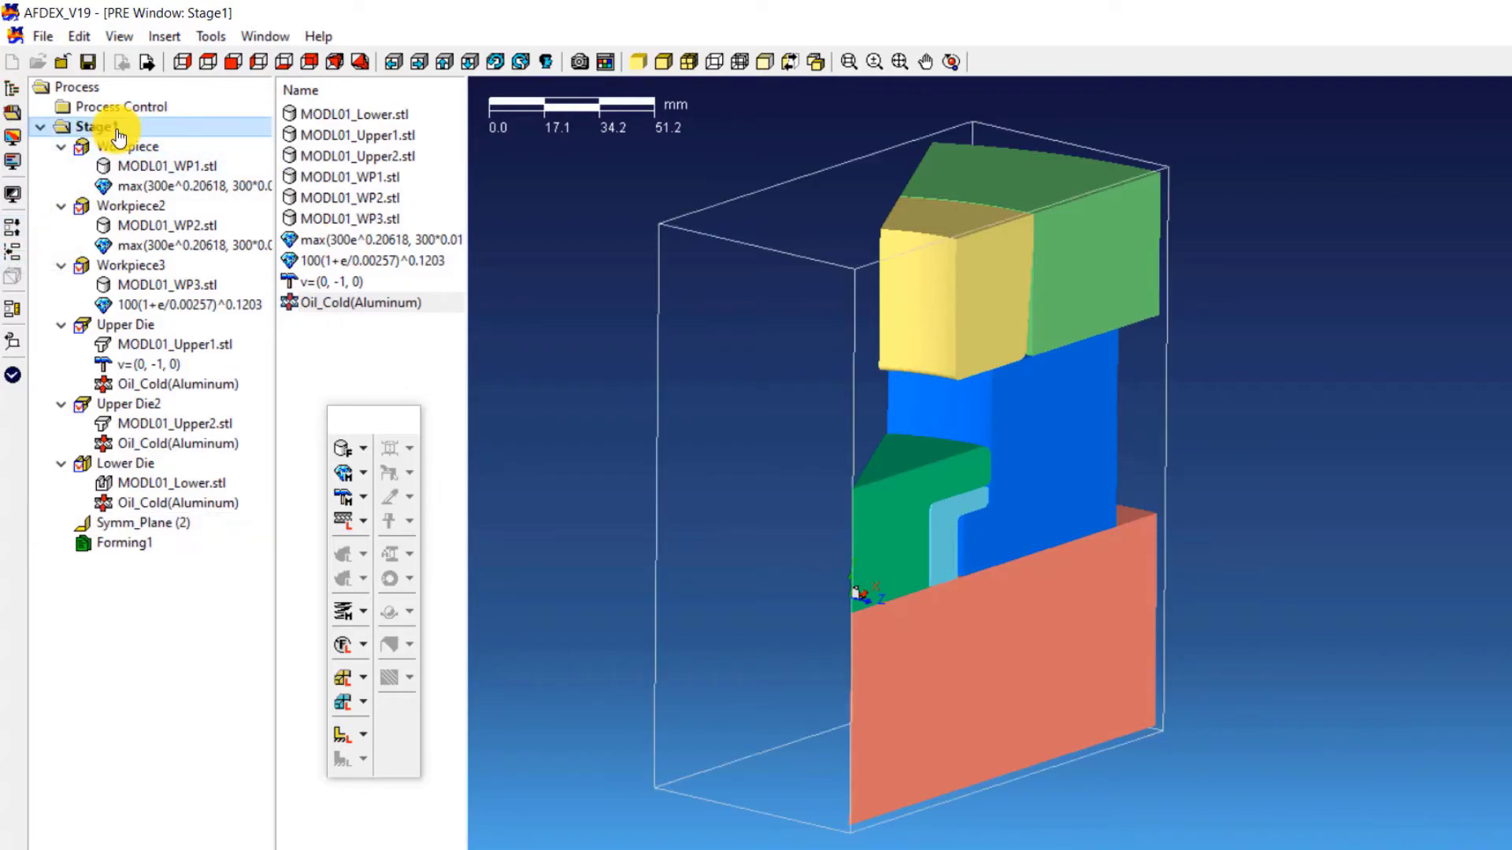
pyautogui.click(12, 226)
pyautogui.moveTo(758, 197); pyautogui.dragTo(622, 177)
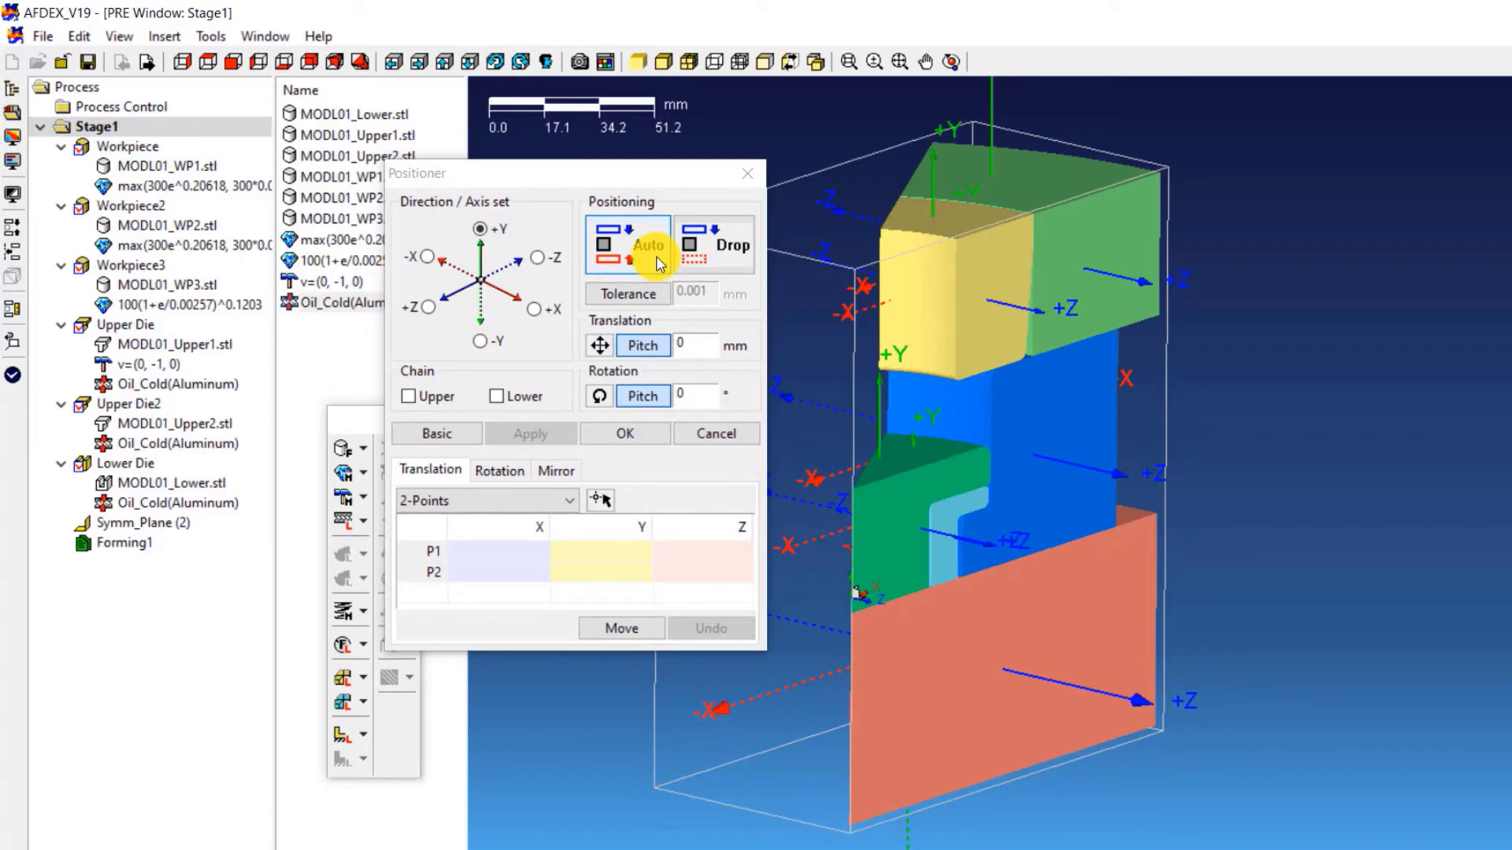
pyautogui.click(645, 432)
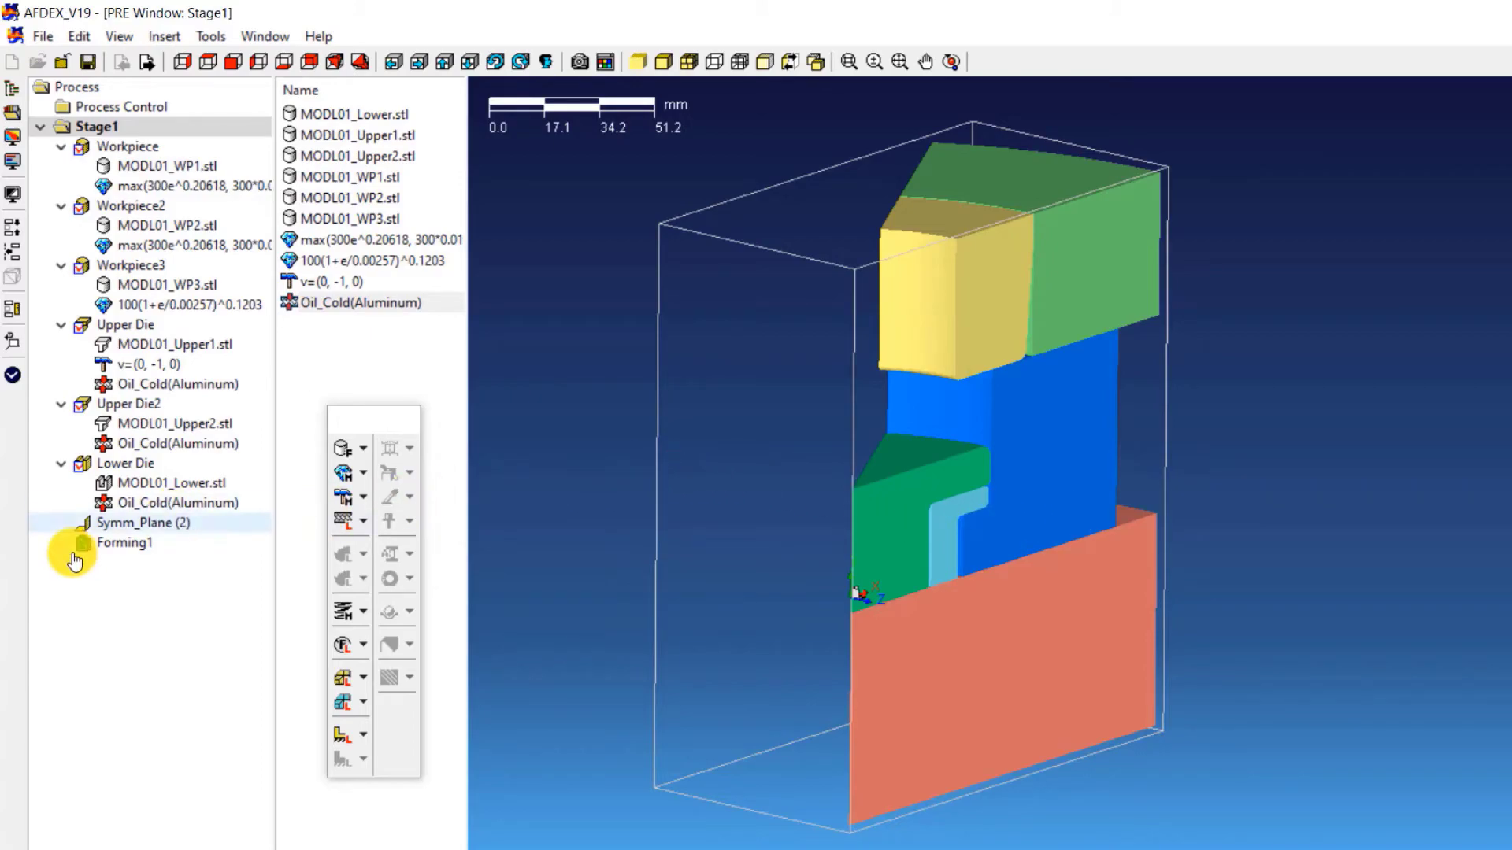
# Step: Set Forming1 to stop at time 10, with 200 solution steps and 100000 mesh elements
pyautogui.doubleClick(142, 551)
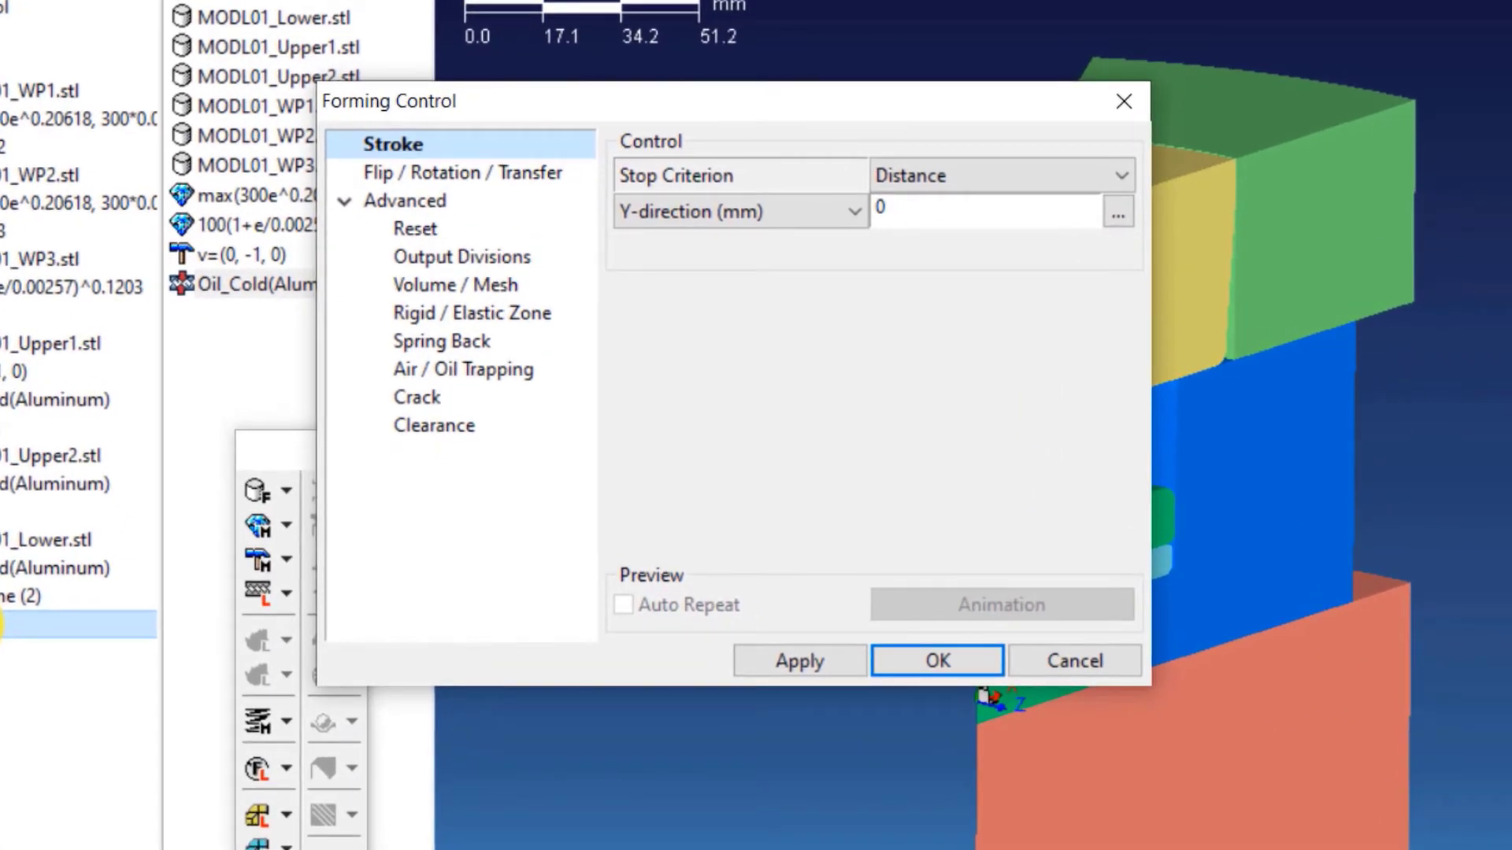
pyautogui.click(943, 190)
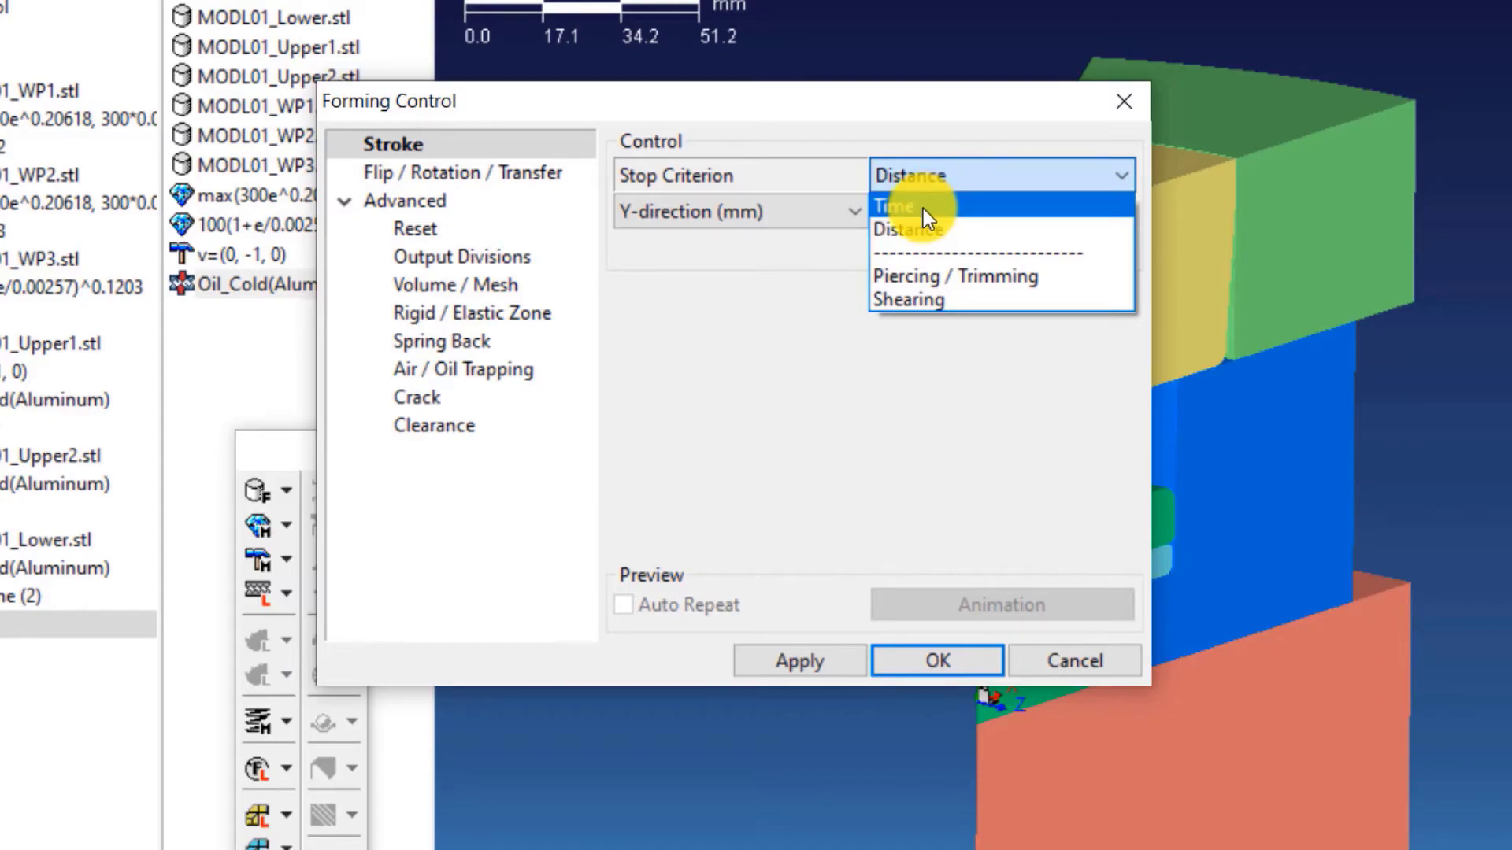
pyautogui.click(923, 208)
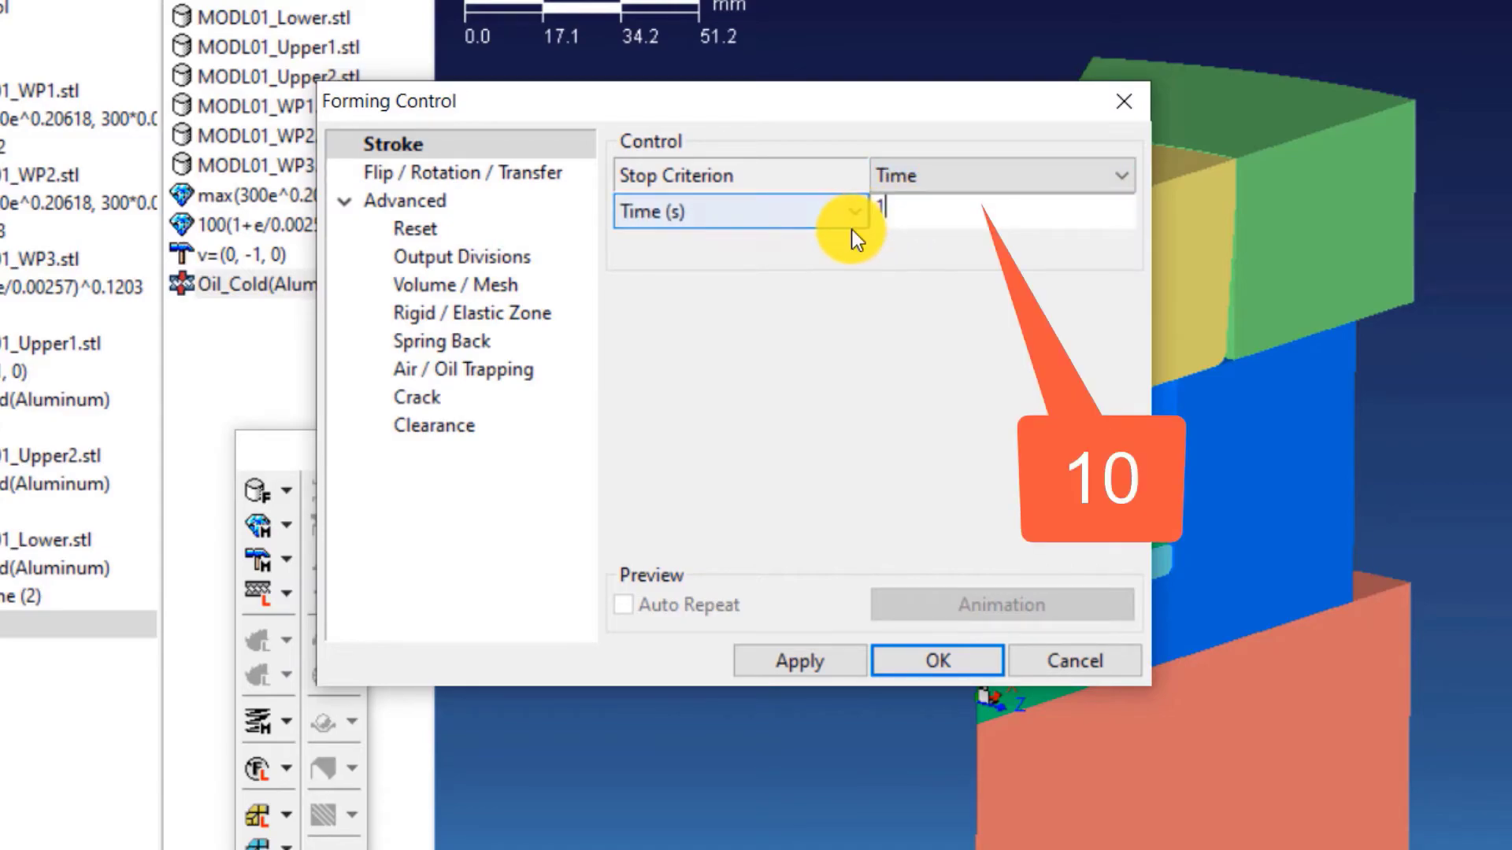
pyautogui.write('10')
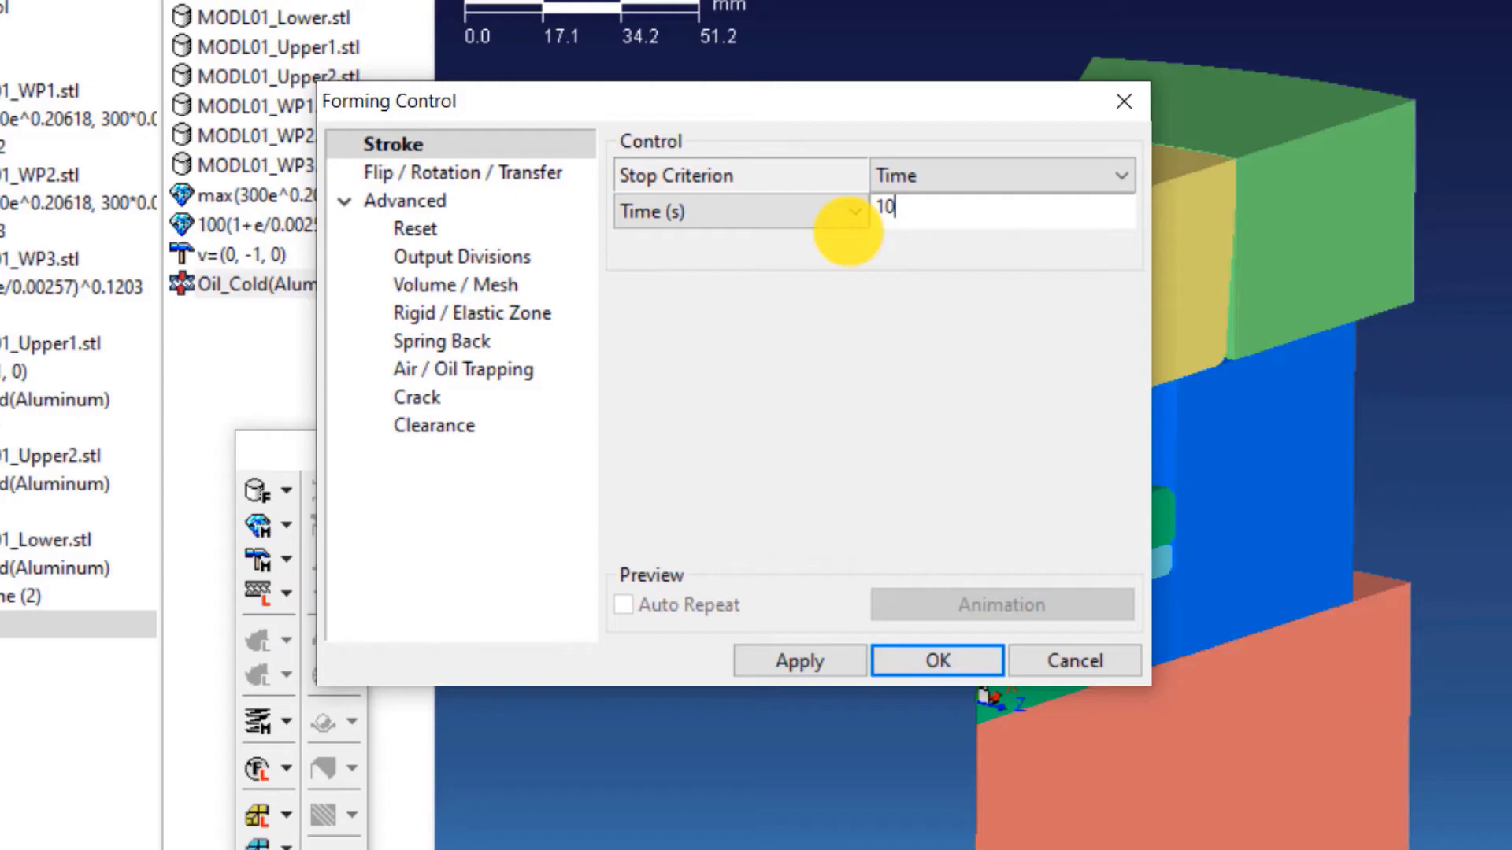
pyautogui.click(480, 261)
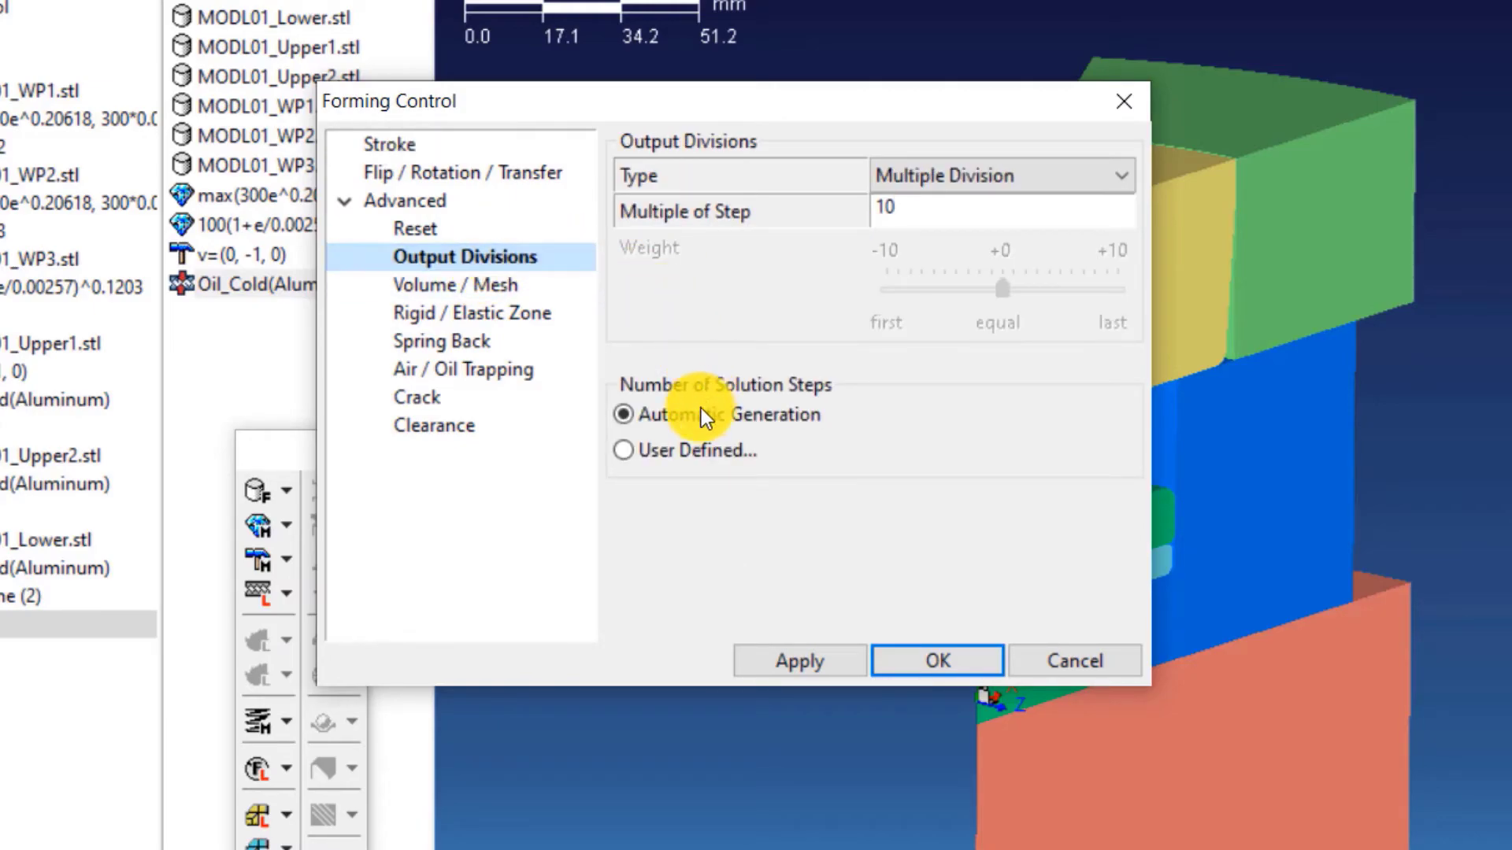
pyautogui.click(665, 450)
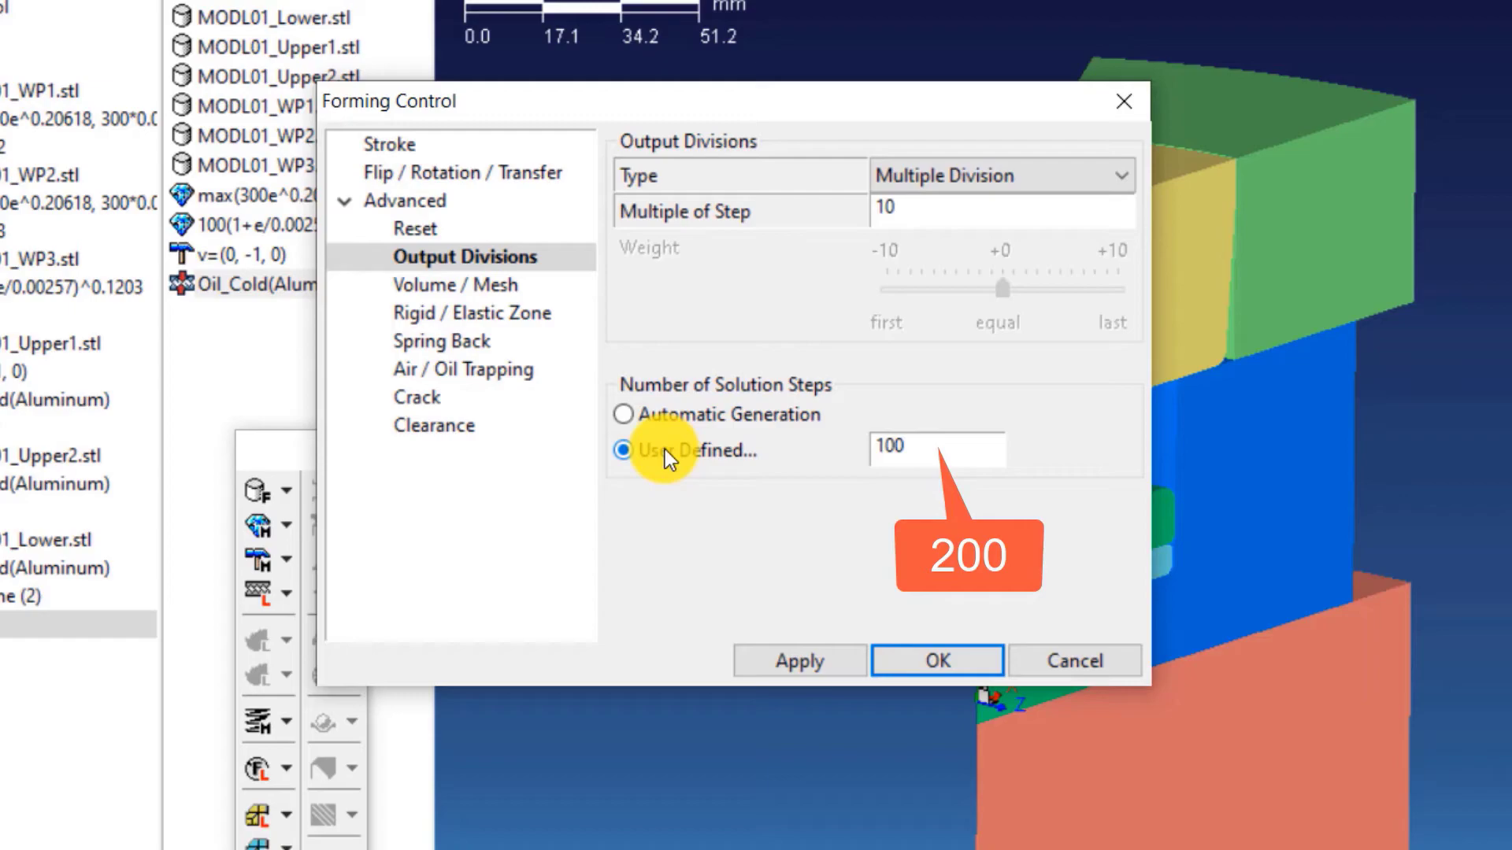
pyautogui.moveTo(969, 449); pyautogui.dragTo(743, 428)
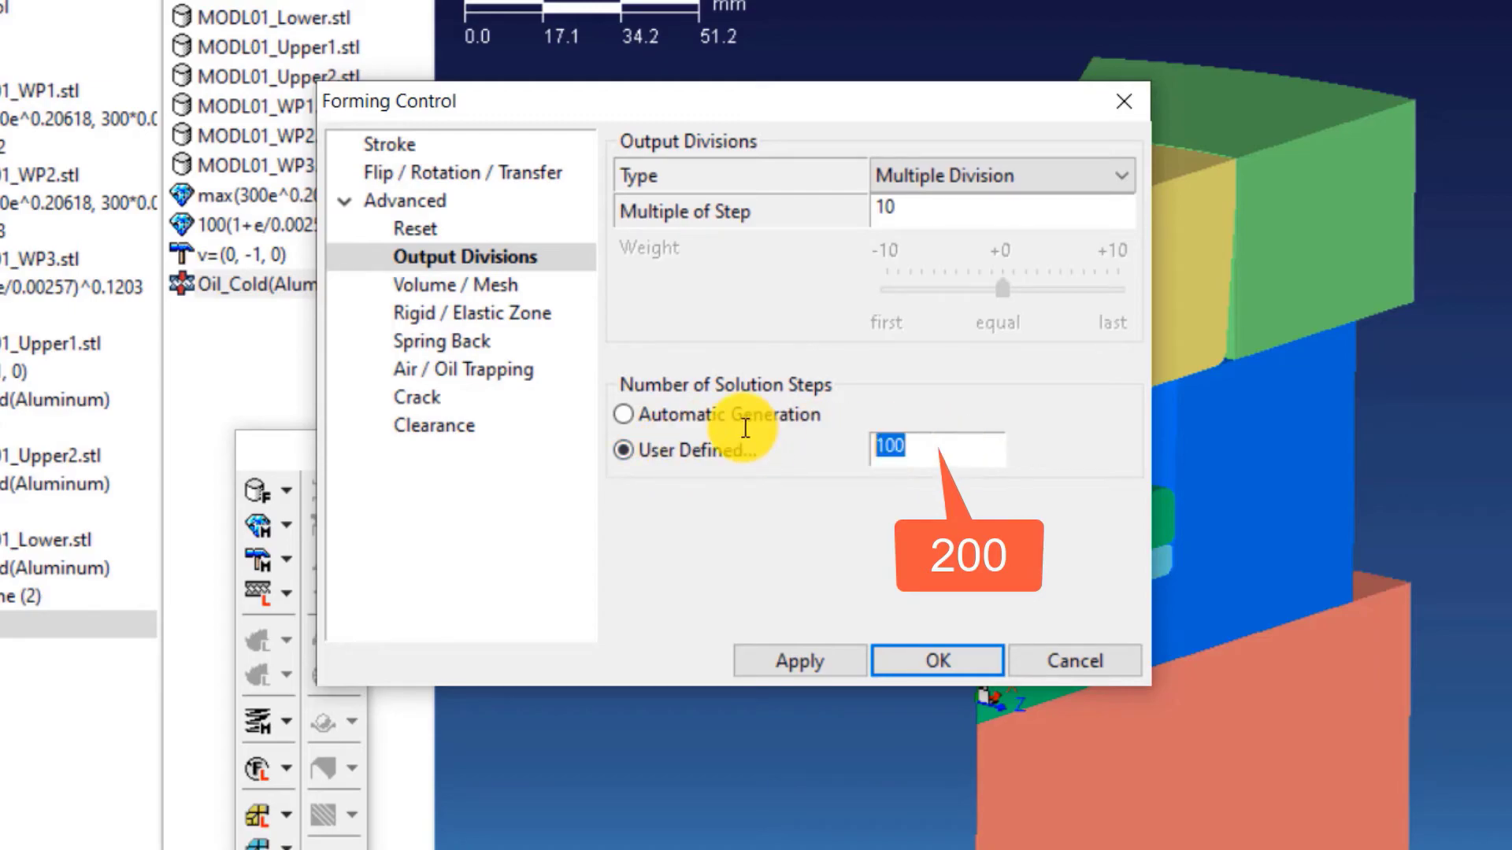
pyautogui.write('200')
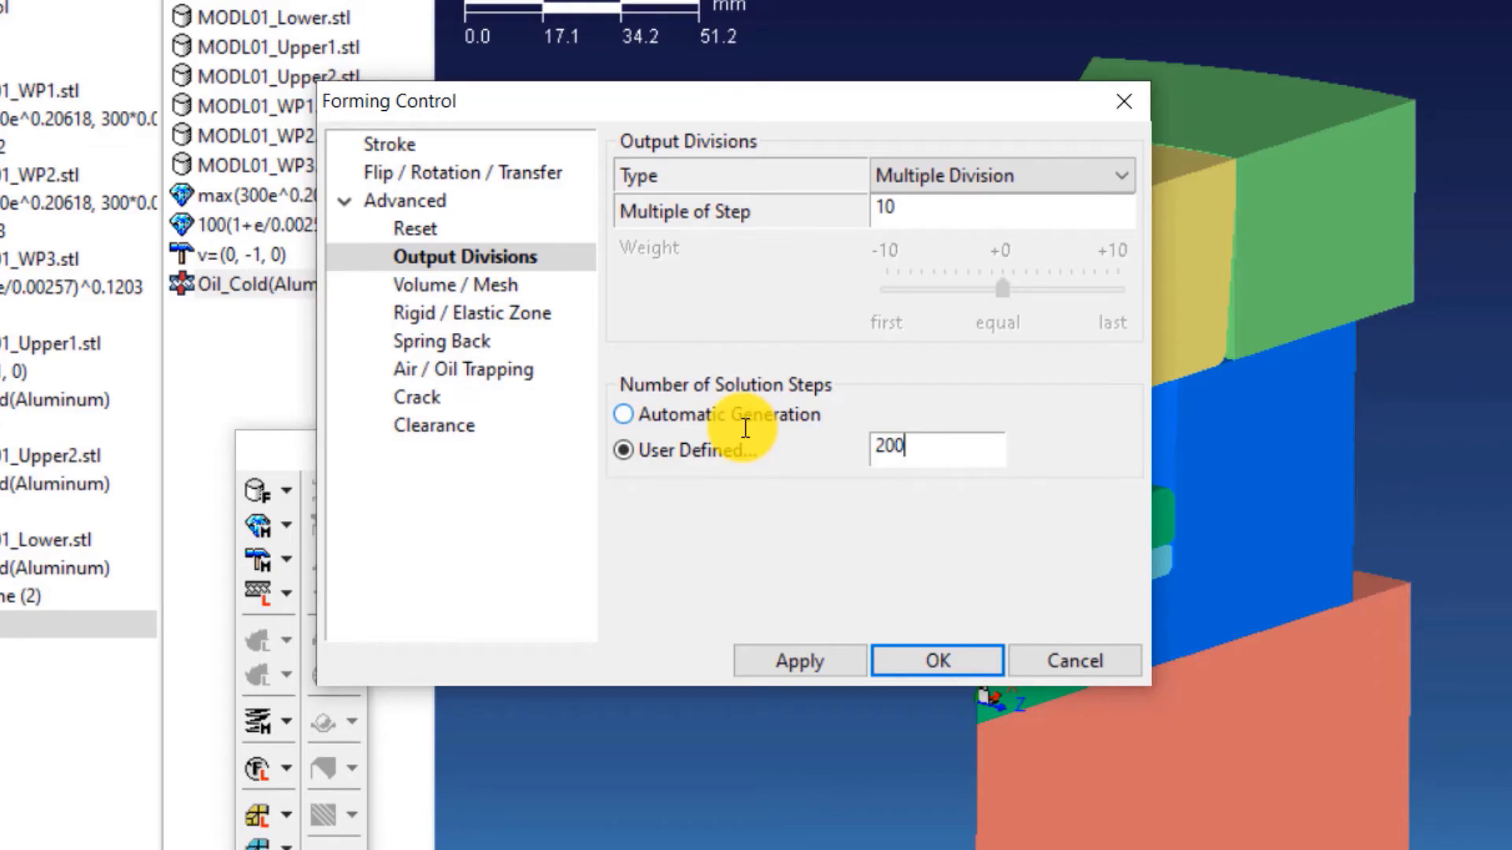
pyautogui.click(499, 288)
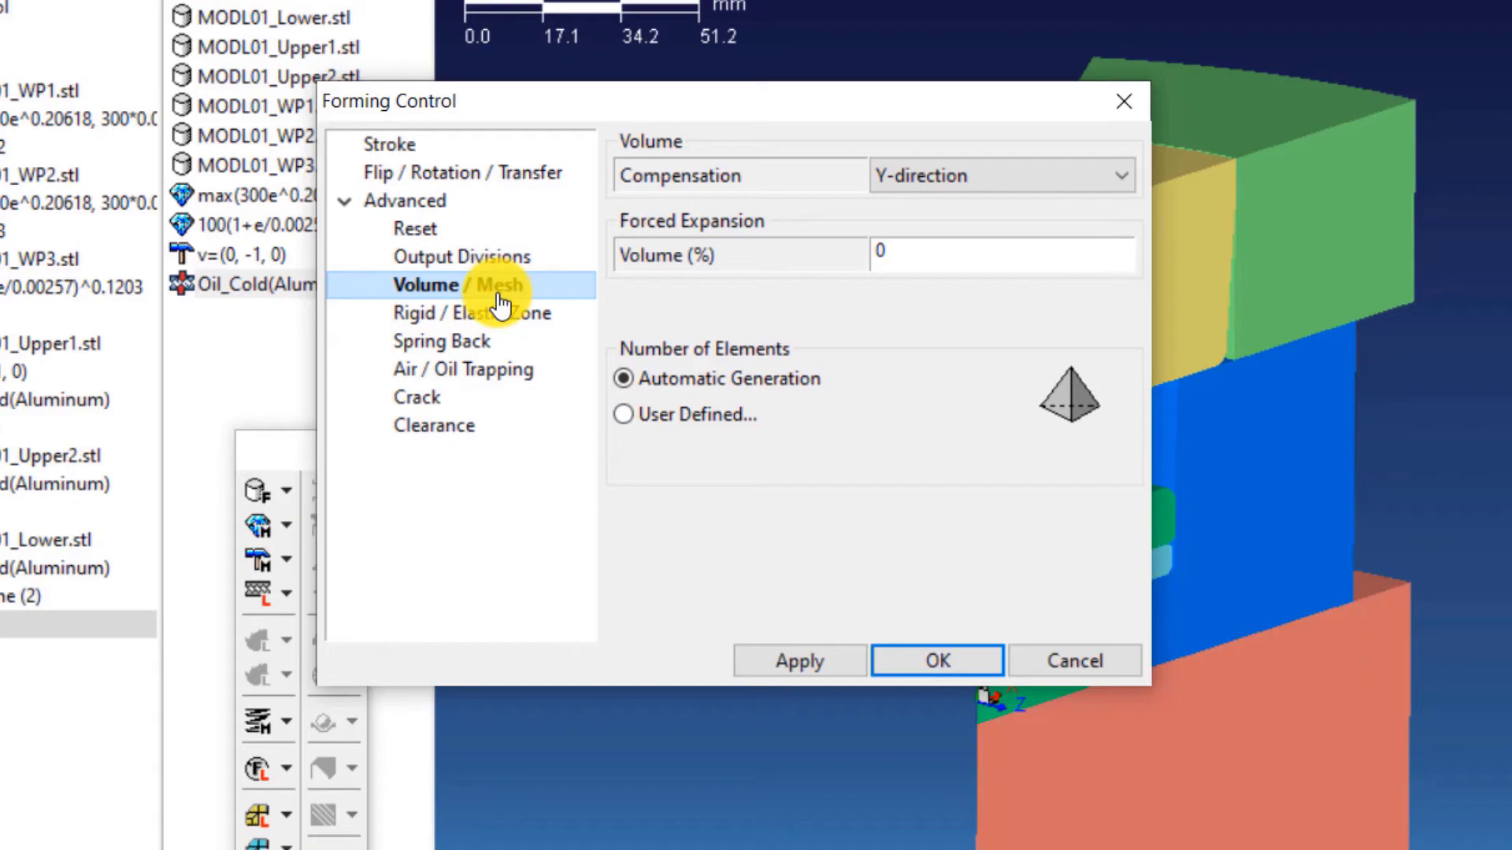
pyautogui.click(623, 414)
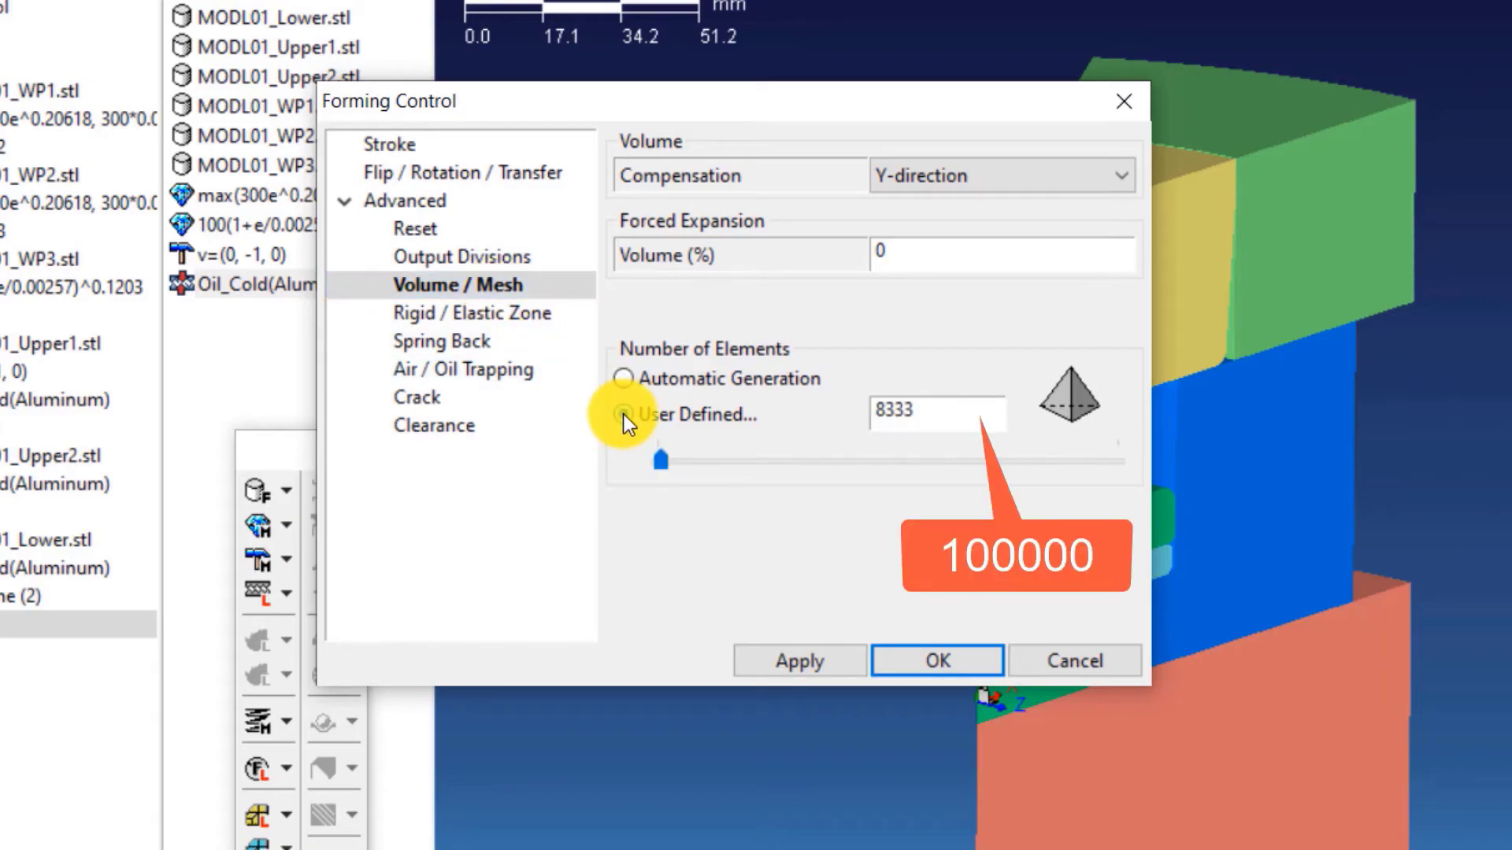
pyautogui.moveTo(921, 413); pyautogui.dragTo(788, 394)
pyautogui.write('100000')
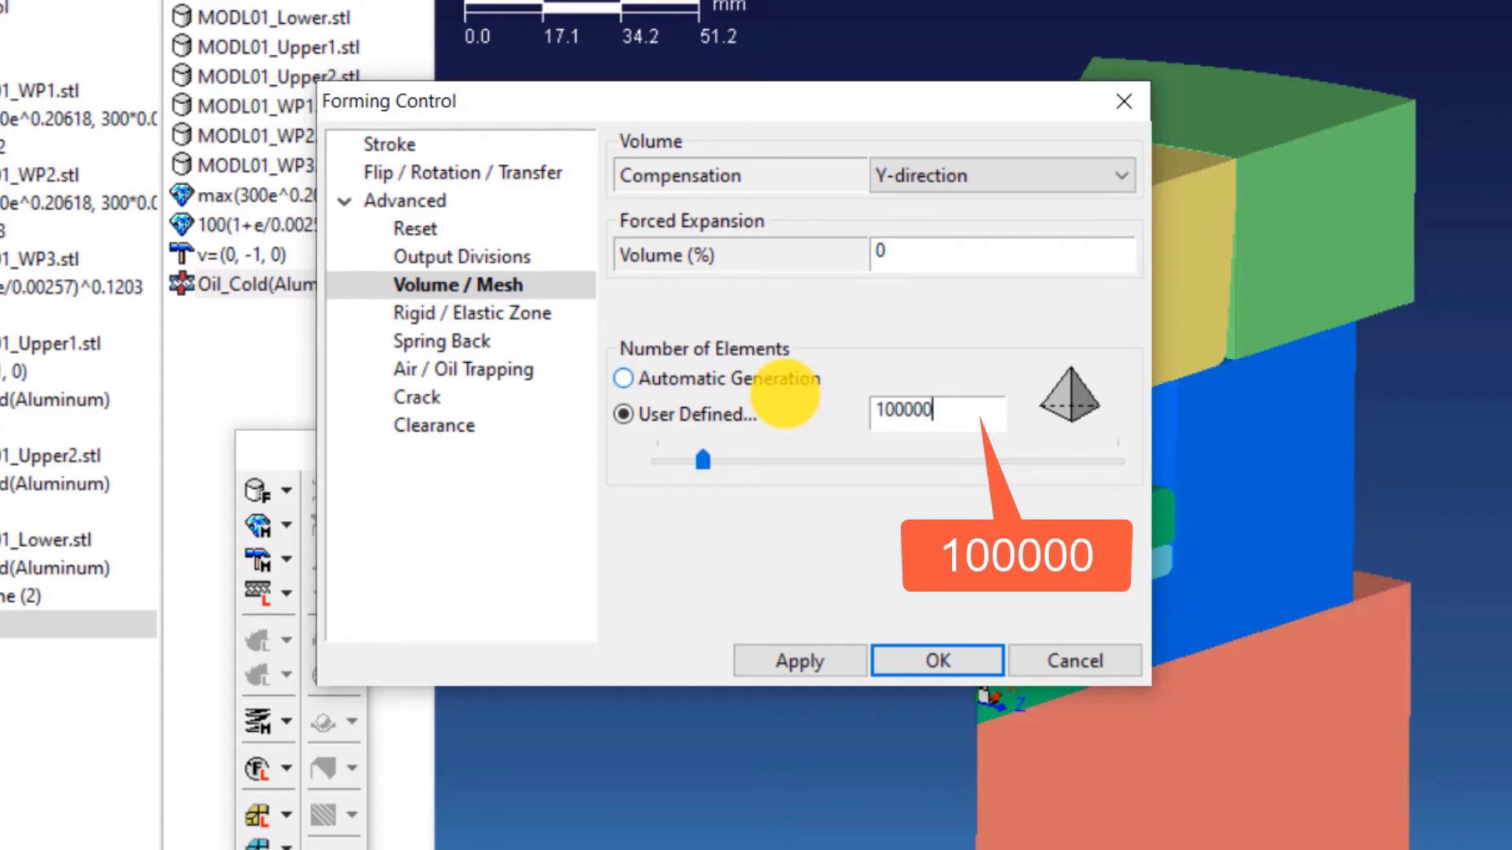
pyautogui.click(910, 664)
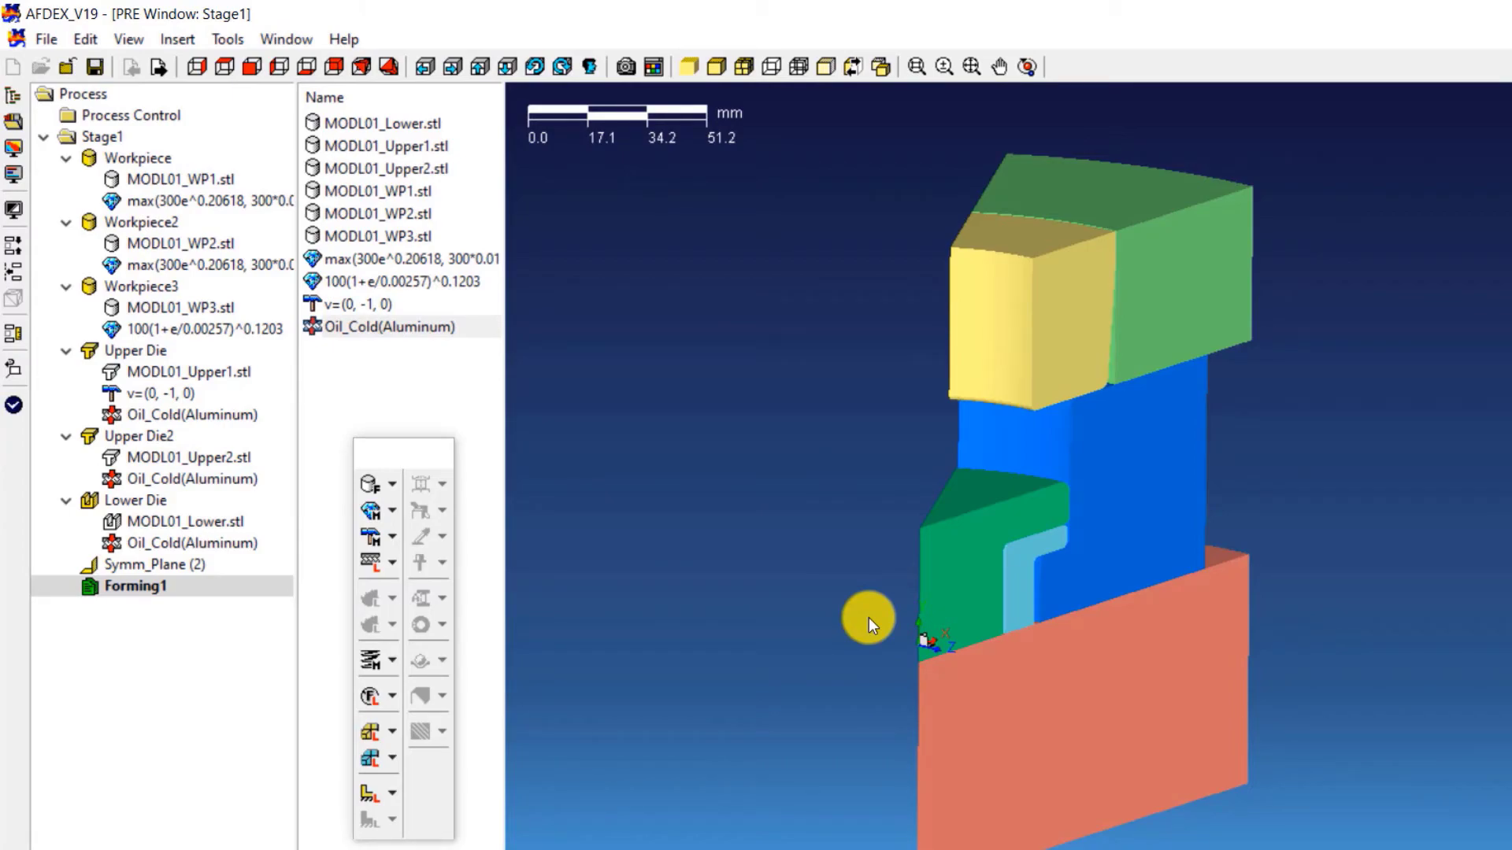
# Step: Save the simulation input file as multibody3D in the Desktop's Multi 3D folder
pyautogui.click(98, 67)
pyautogui.write('multi3d')
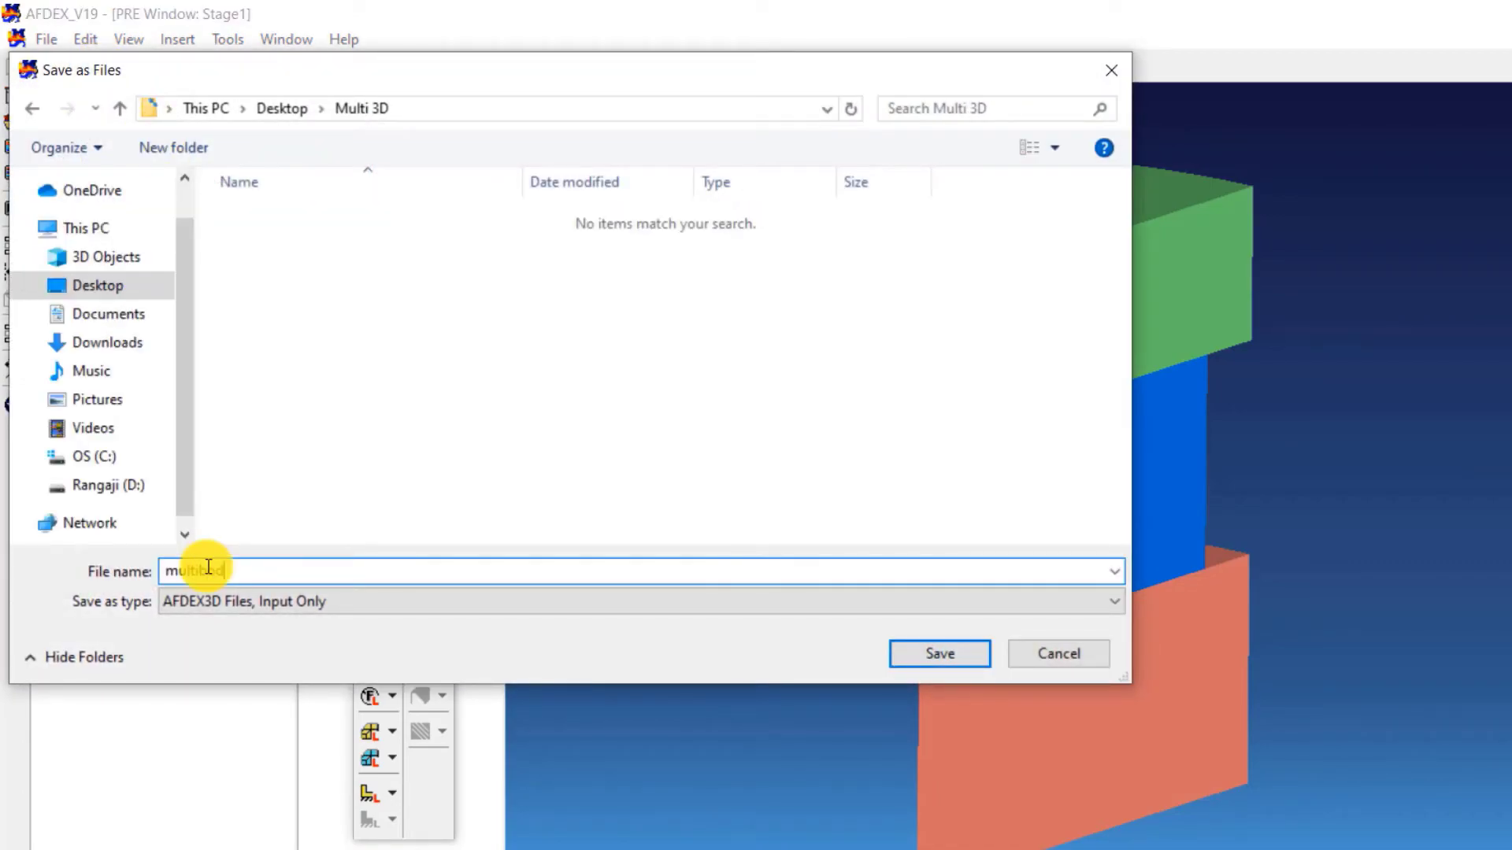
pyautogui.write('y3D')
pyautogui.click(923, 653)
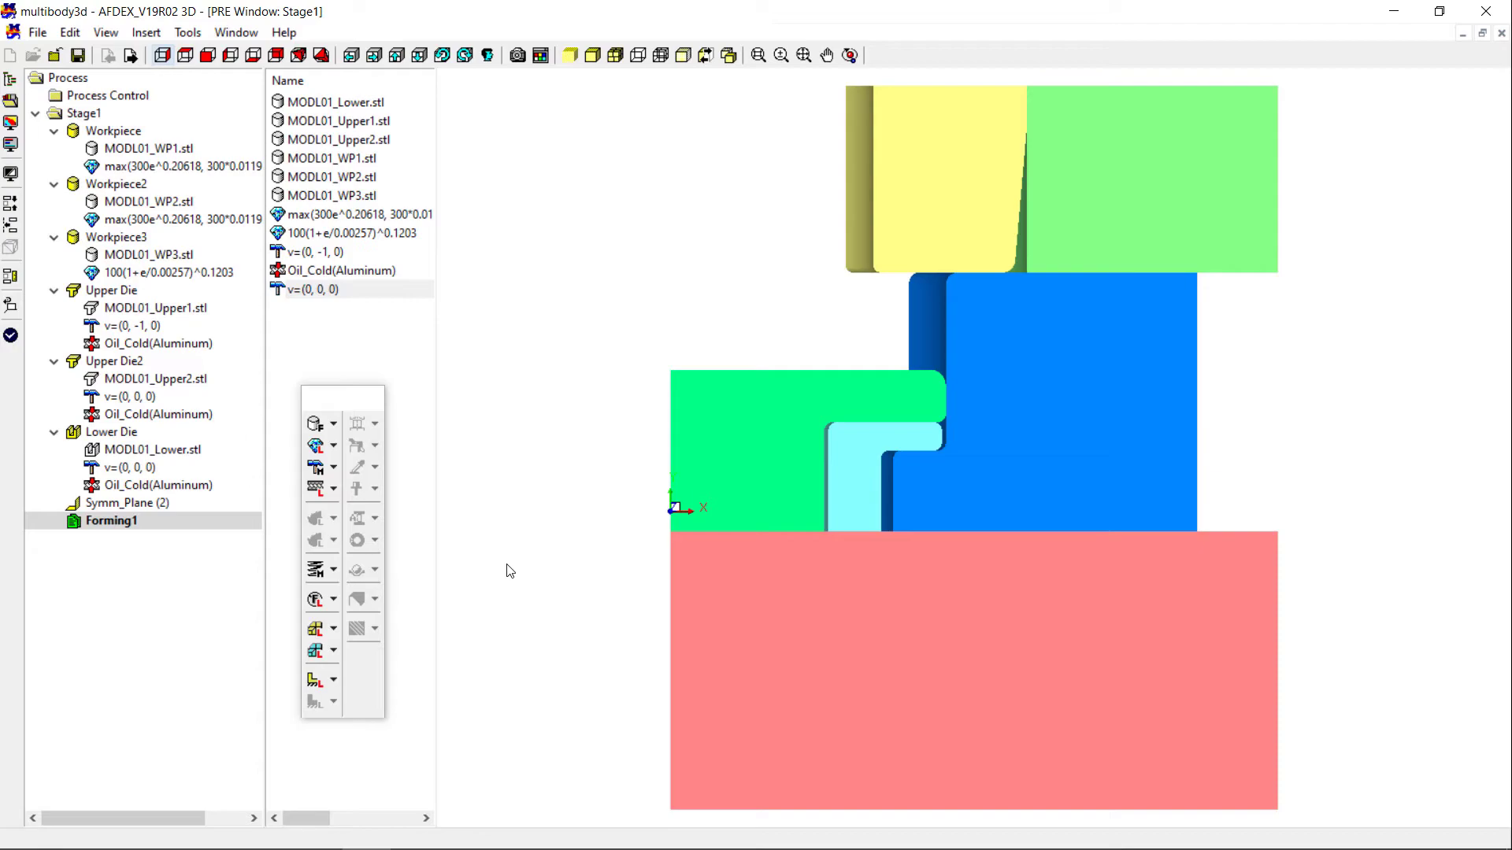
# Step: Check the multibody3D simulation data for errors, then run the forging simulation
pyautogui.click(10, 336)
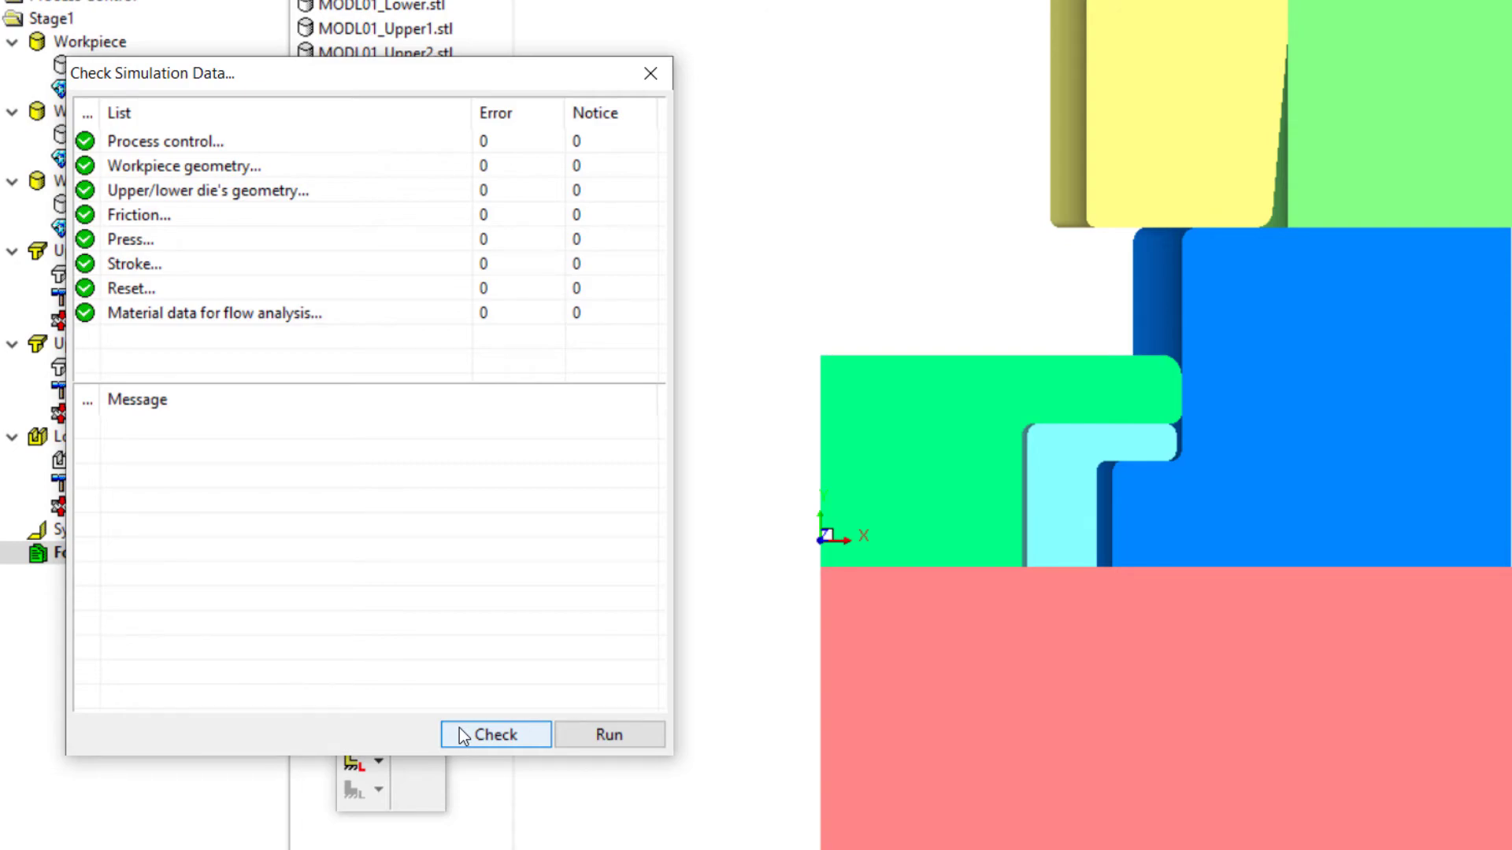
pyautogui.click(573, 739)
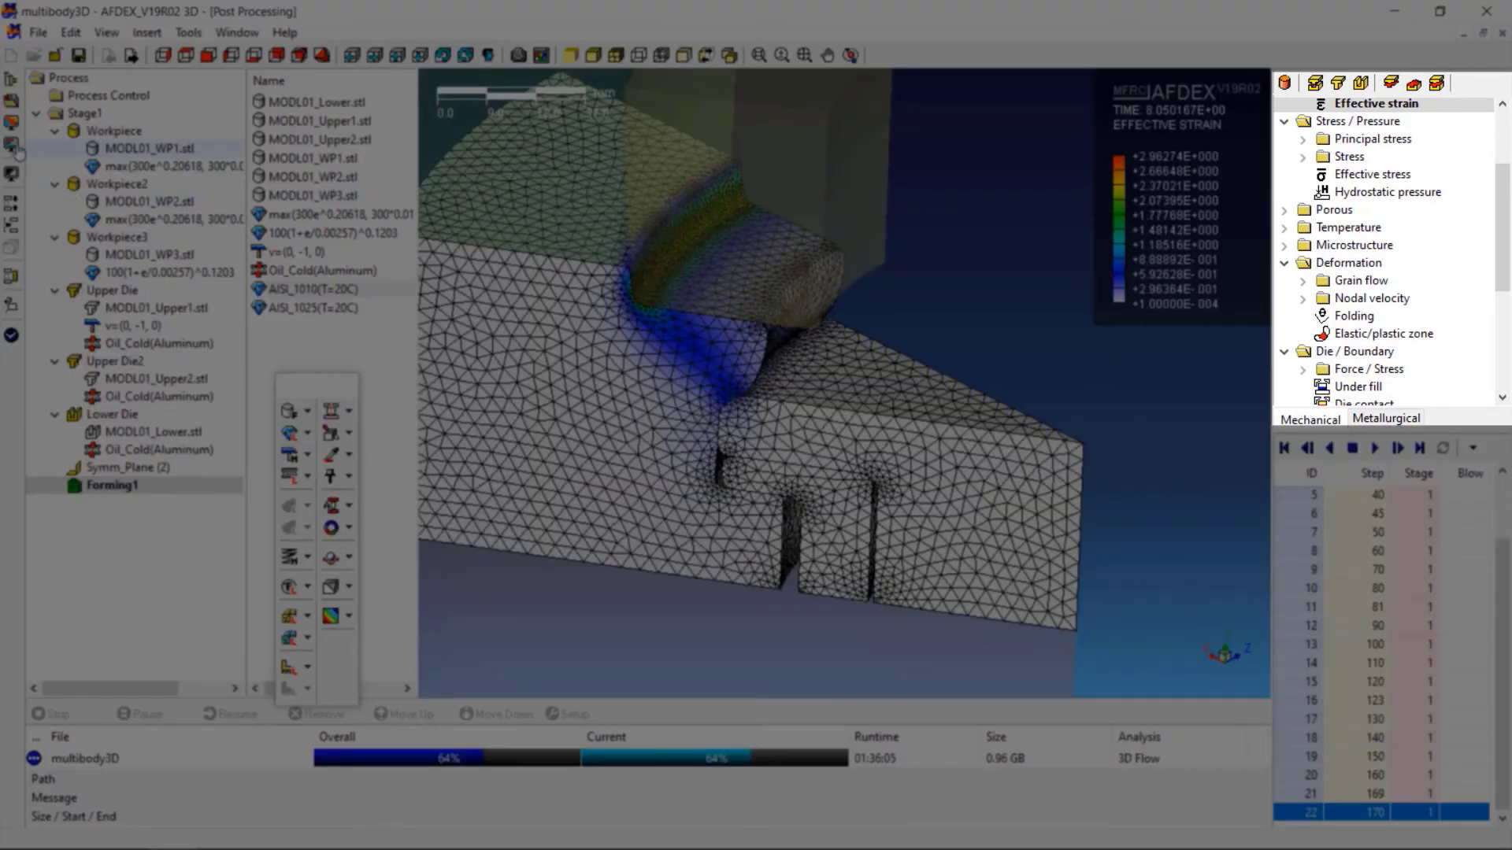
# Step: Display Stress / Pressure > Effective stress contours on the formed parts
pyautogui.click(11, 149)
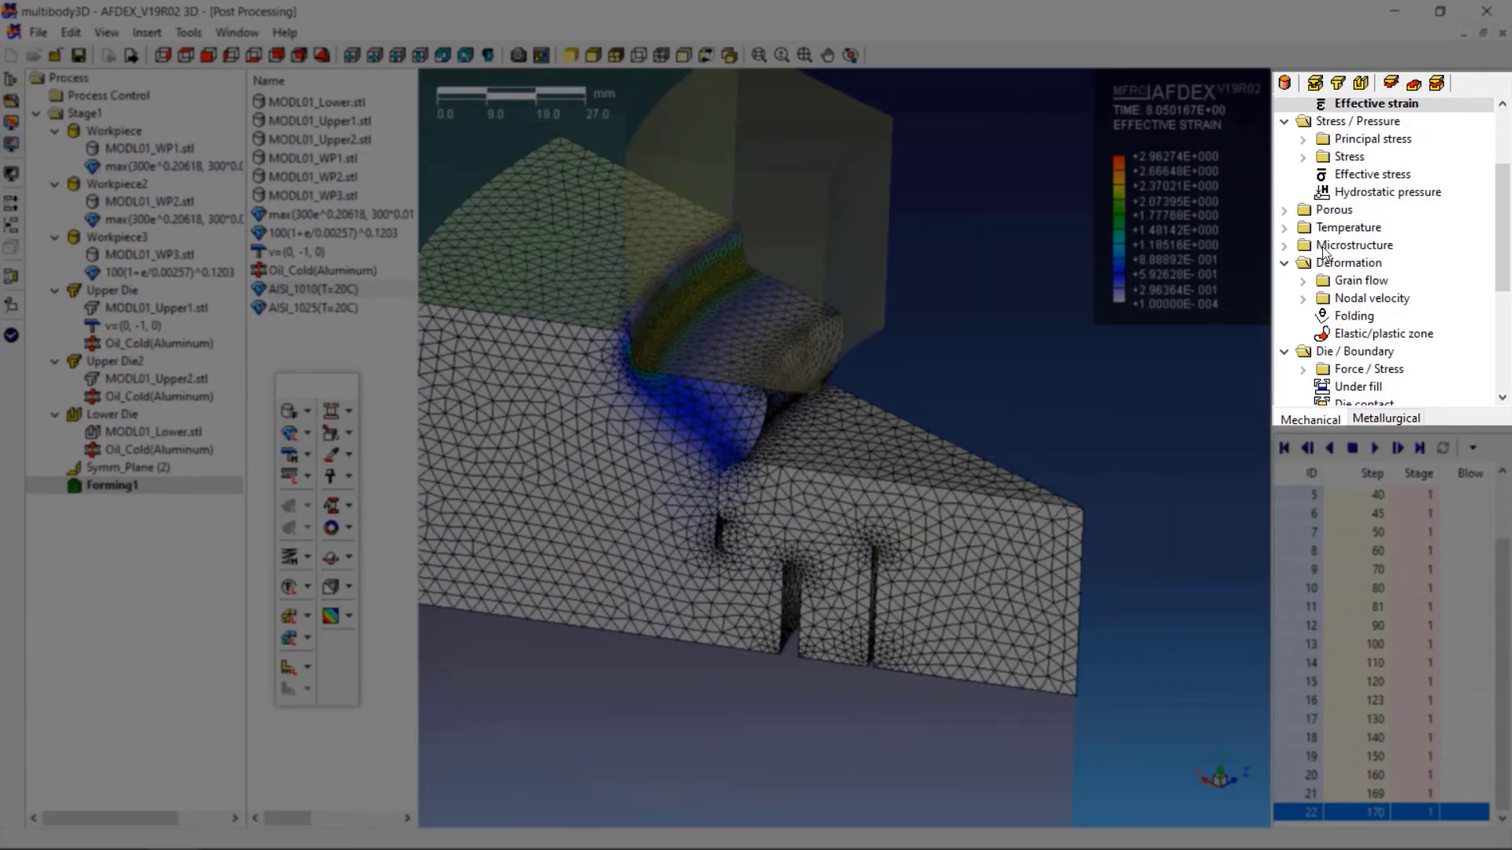
pyautogui.moveTo(1503, 224); pyautogui.dragTo(1500, 164)
pyautogui.click(1371, 280)
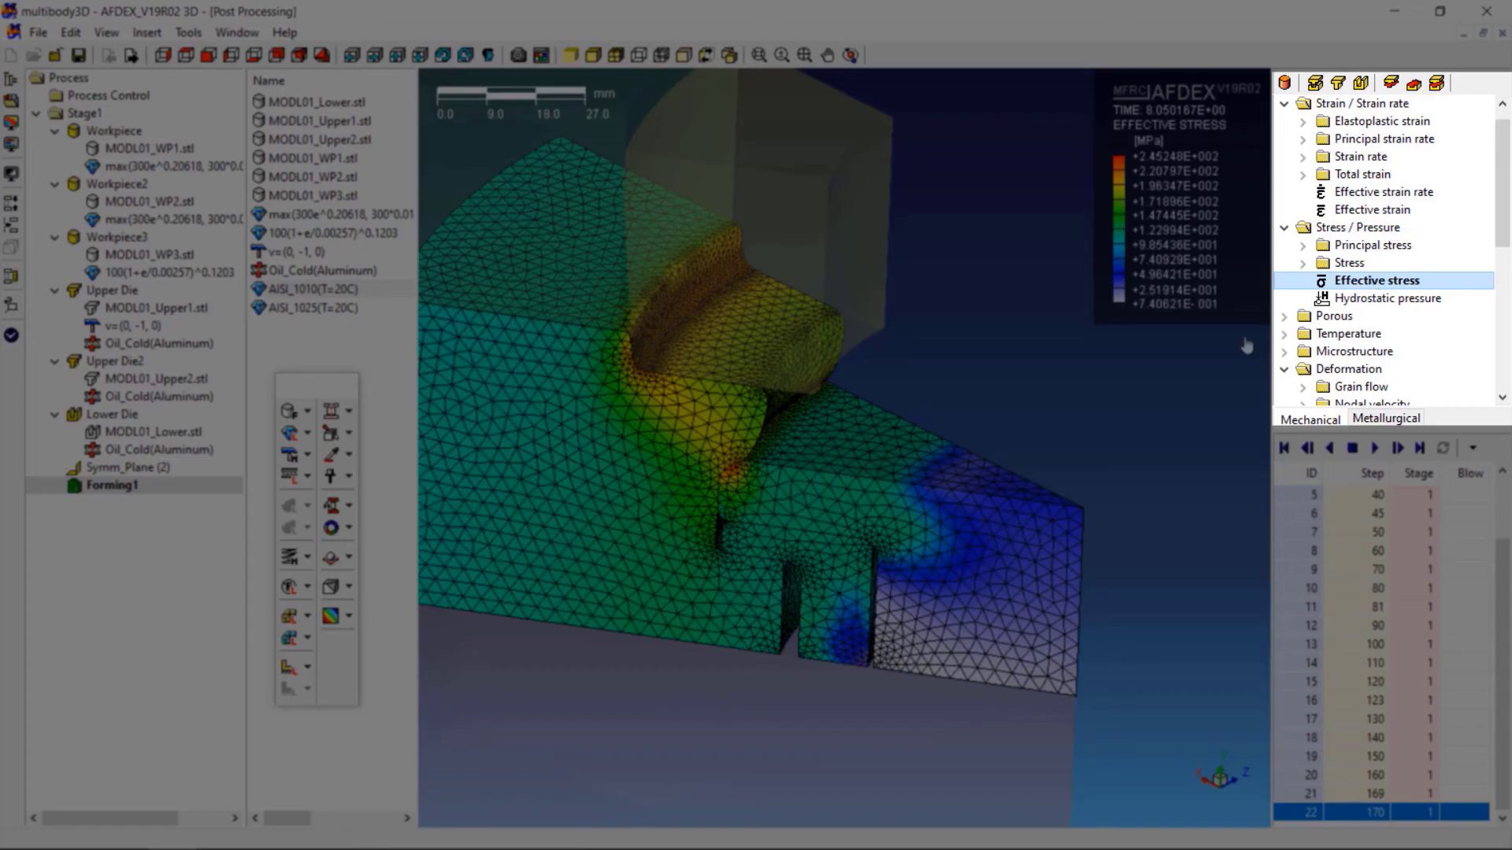
# Step: Zoom in and play the forming animation from the first step
pyautogui.scroll(5, 682, 418)
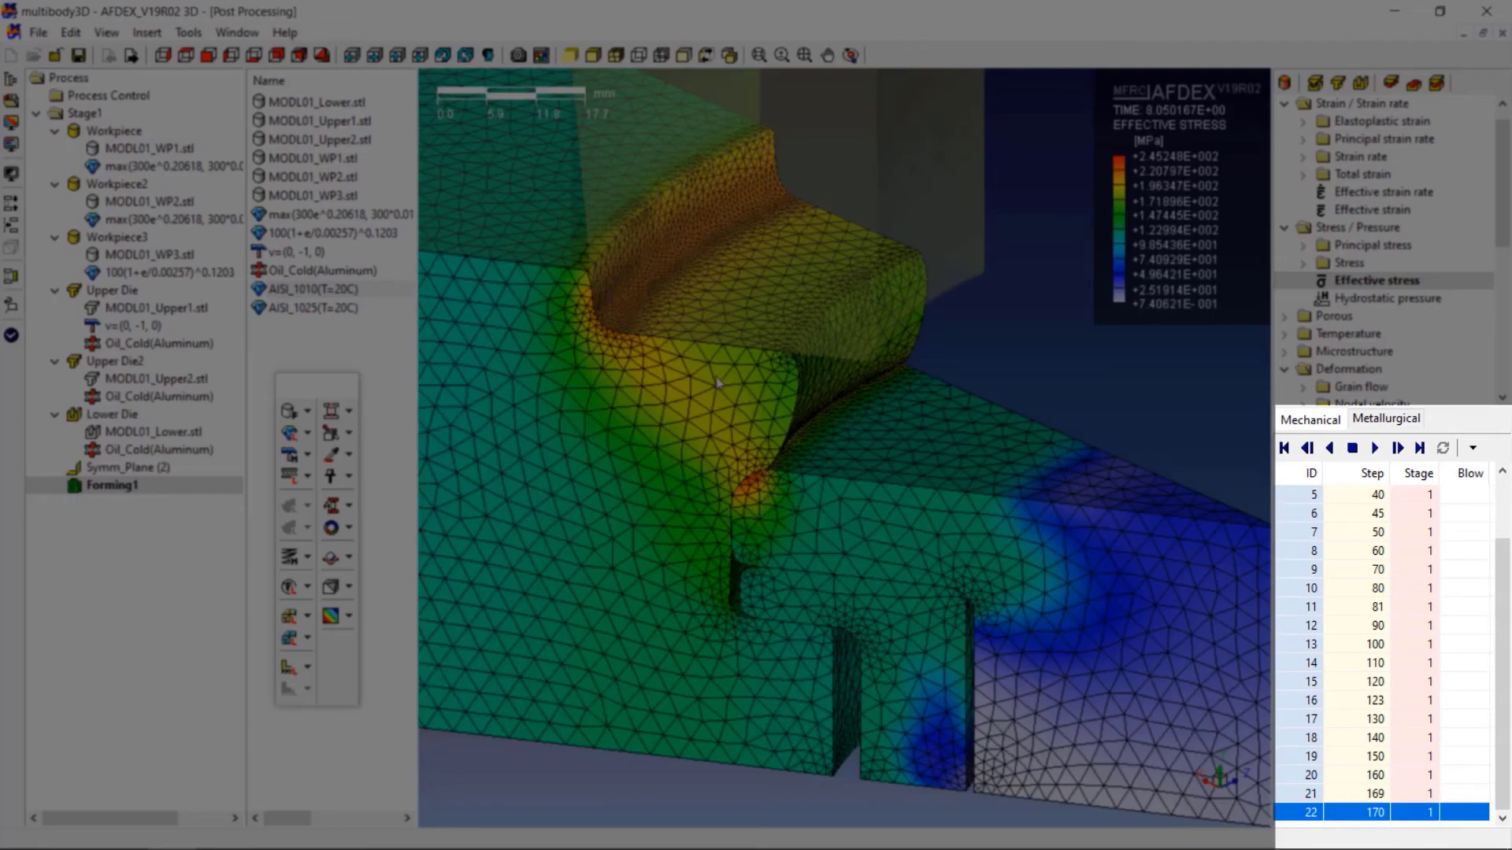
pyautogui.click(1292, 449)
pyautogui.click(1375, 448)
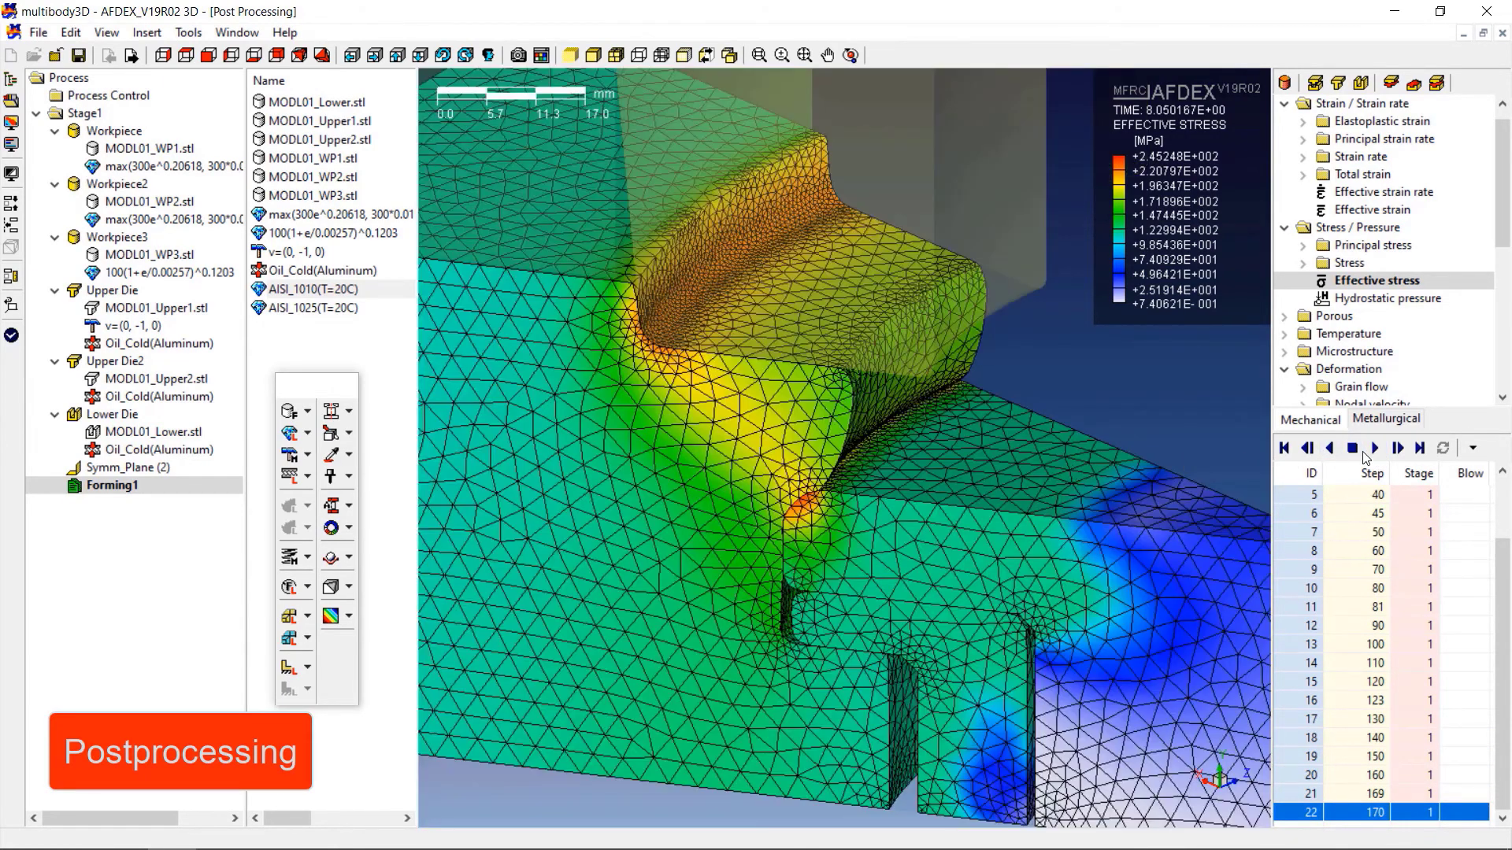
# Step: Replay the forming from the first step and mirror the result into a full ring
pyautogui.click(1284, 449)
pyautogui.click(1375, 449)
pyautogui.click(348, 412)
pyautogui.click(395, 427)
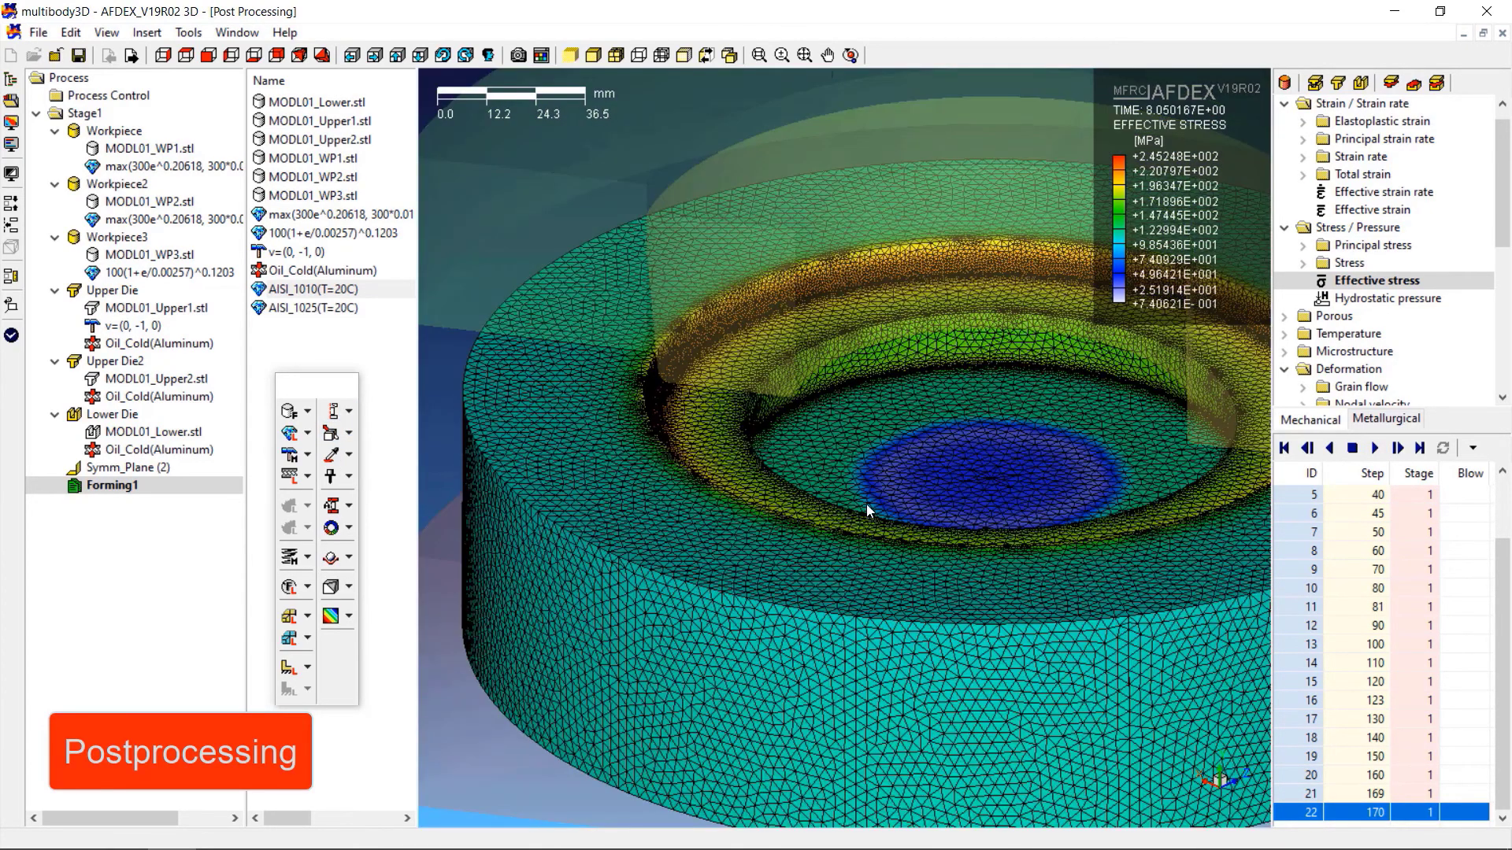
pyautogui.moveTo(869, 512); pyautogui.dragTo(858, 441)
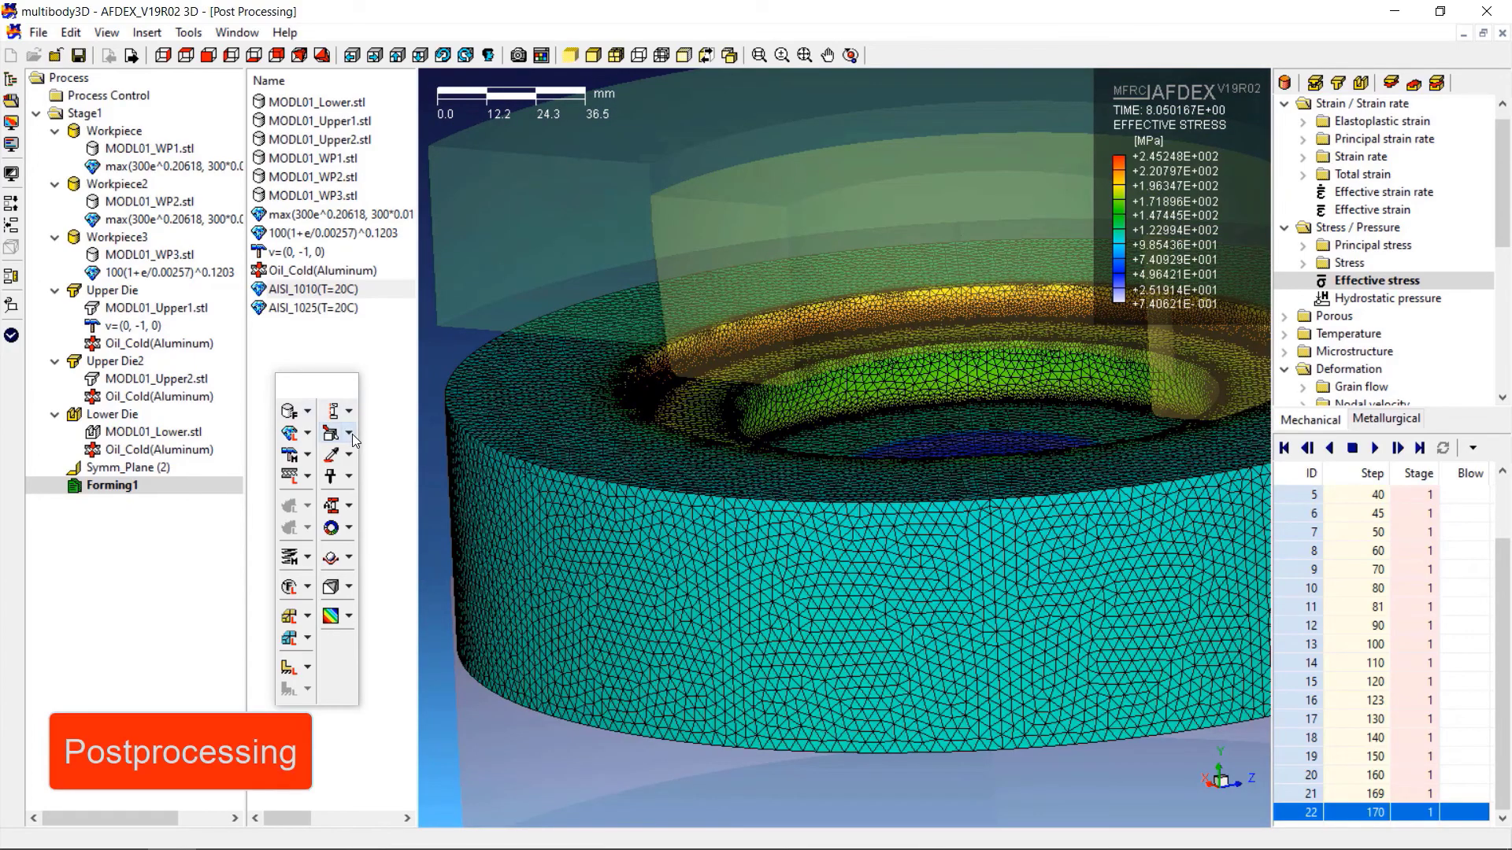
# Step: Turn Slice on and view the stress cross-section straight from the front
pyautogui.click(349, 433)
pyautogui.click(424, 447)
pyautogui.moveTo(801, 575); pyautogui.dragTo(707, 485)
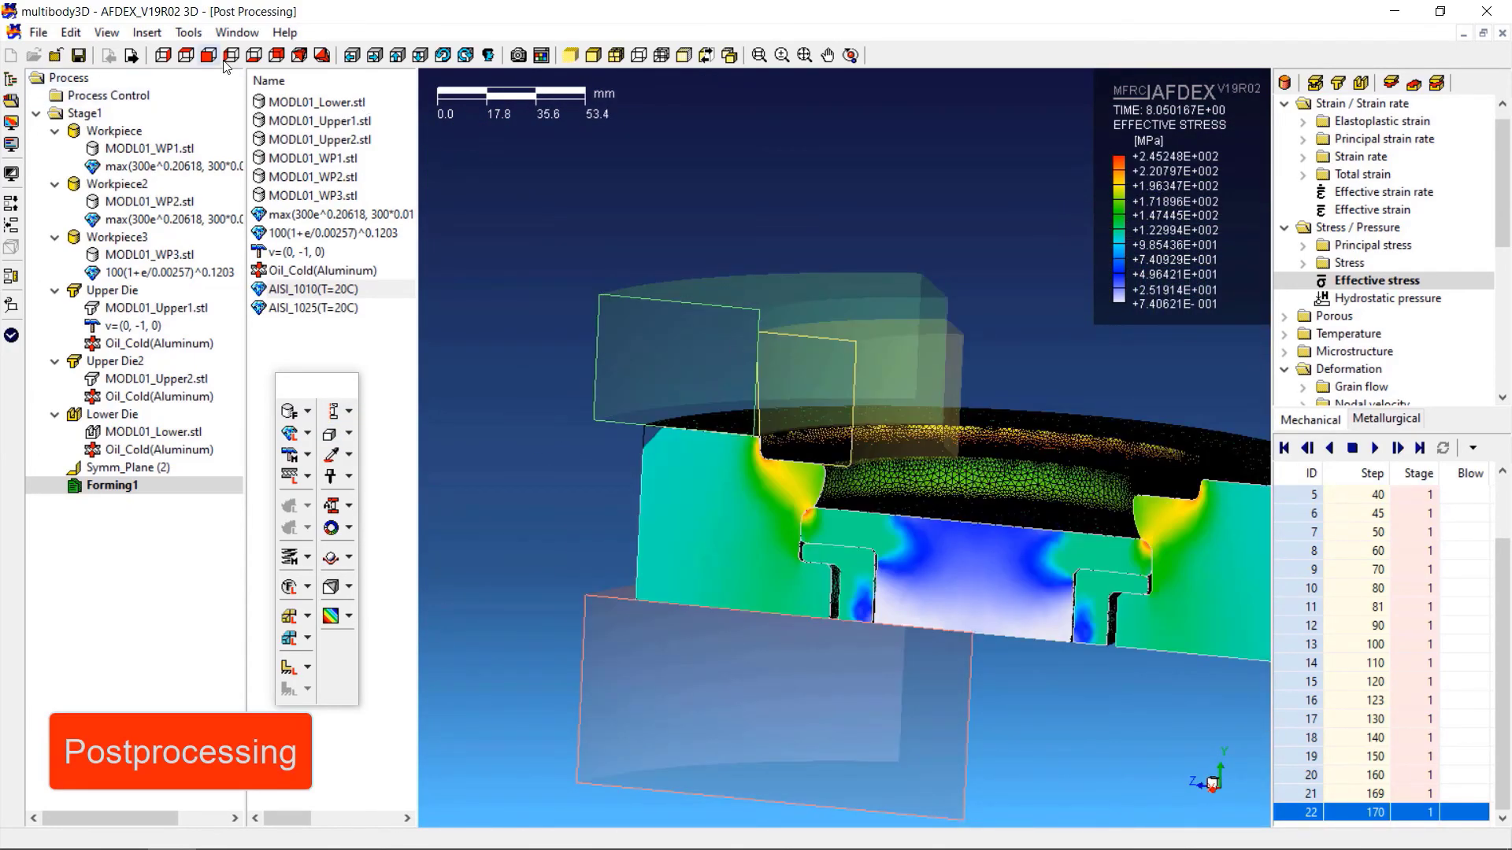
pyautogui.click(230, 56)
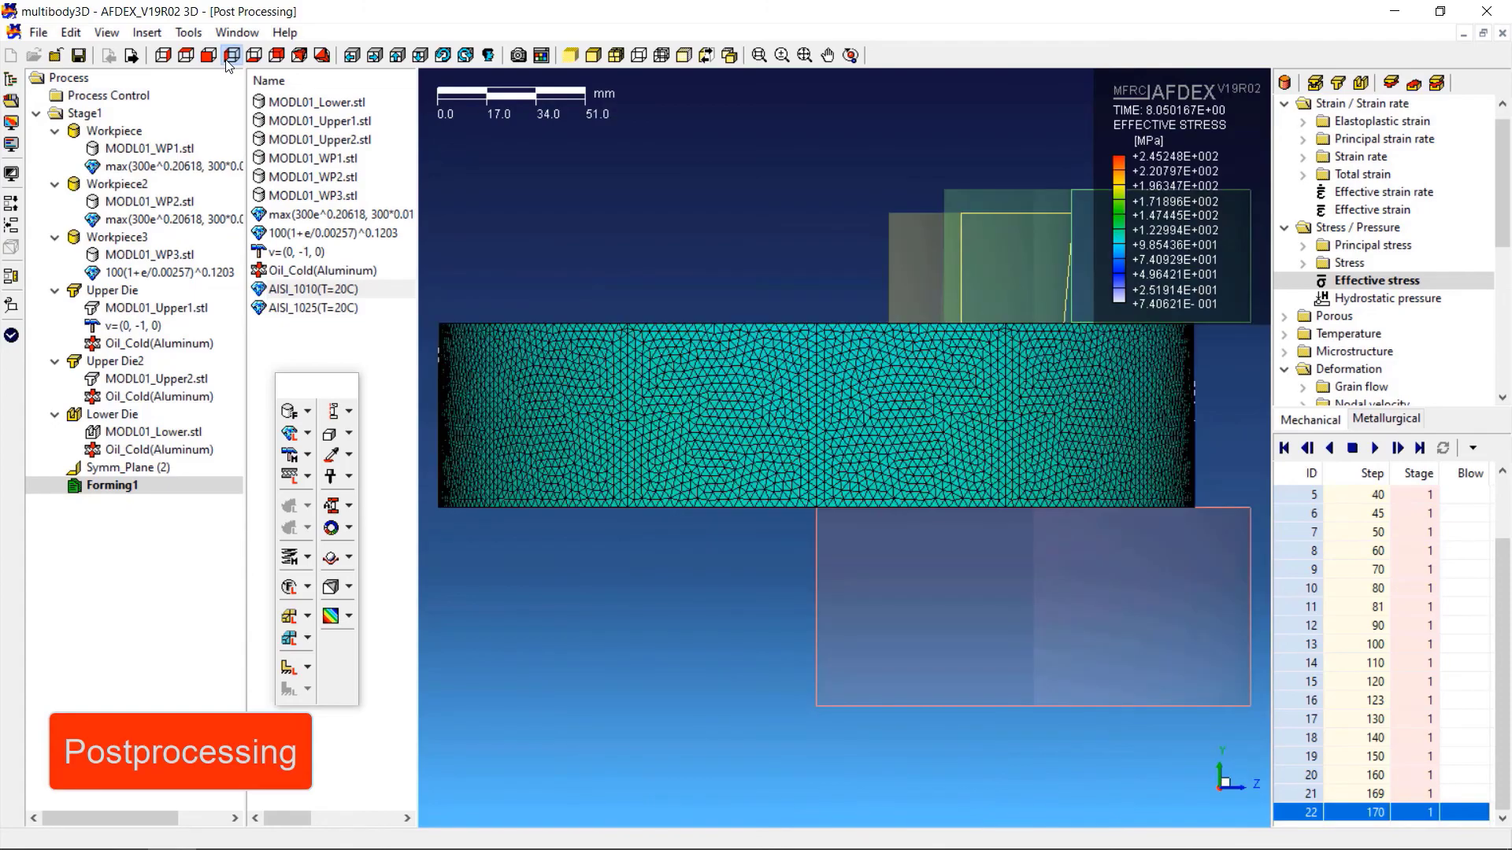
pyautogui.click(163, 56)
# Step: Zoom in and replay the forming animation from the first step
pyautogui.scroll(2, 807, 356)
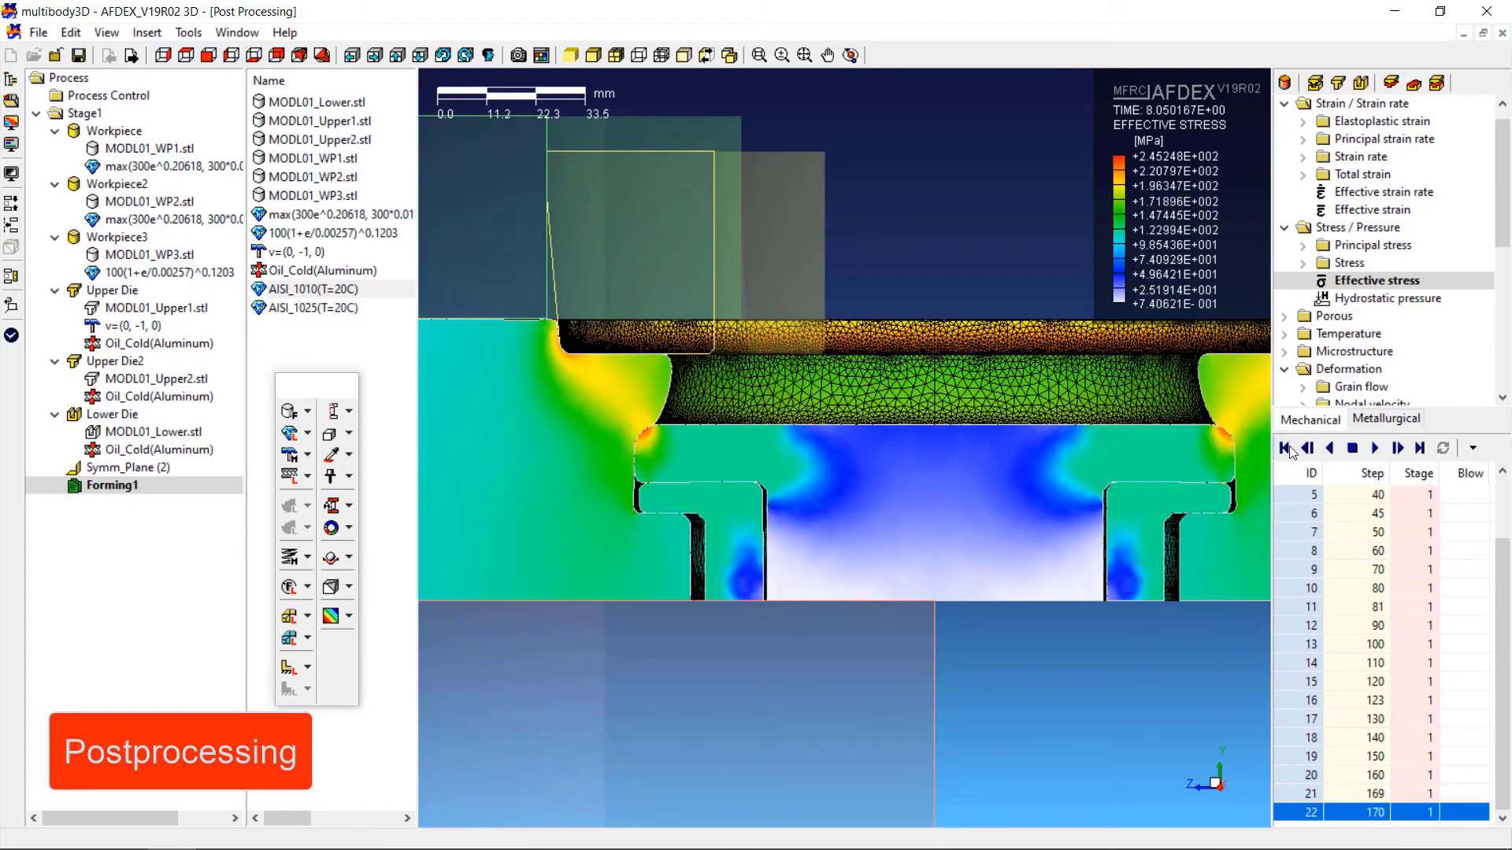
pyautogui.click(1285, 448)
pyautogui.click(1375, 448)
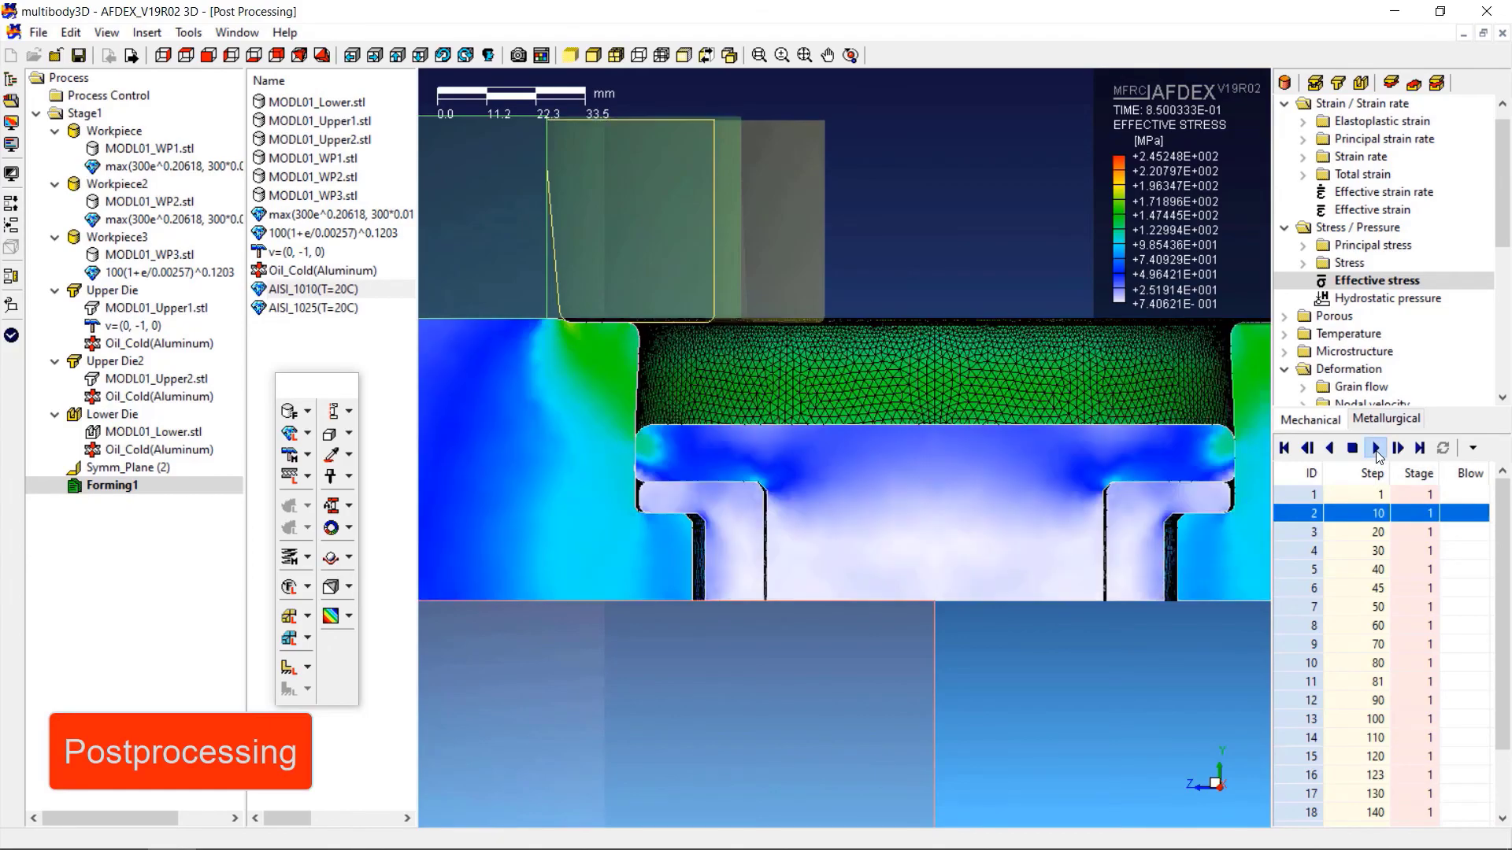